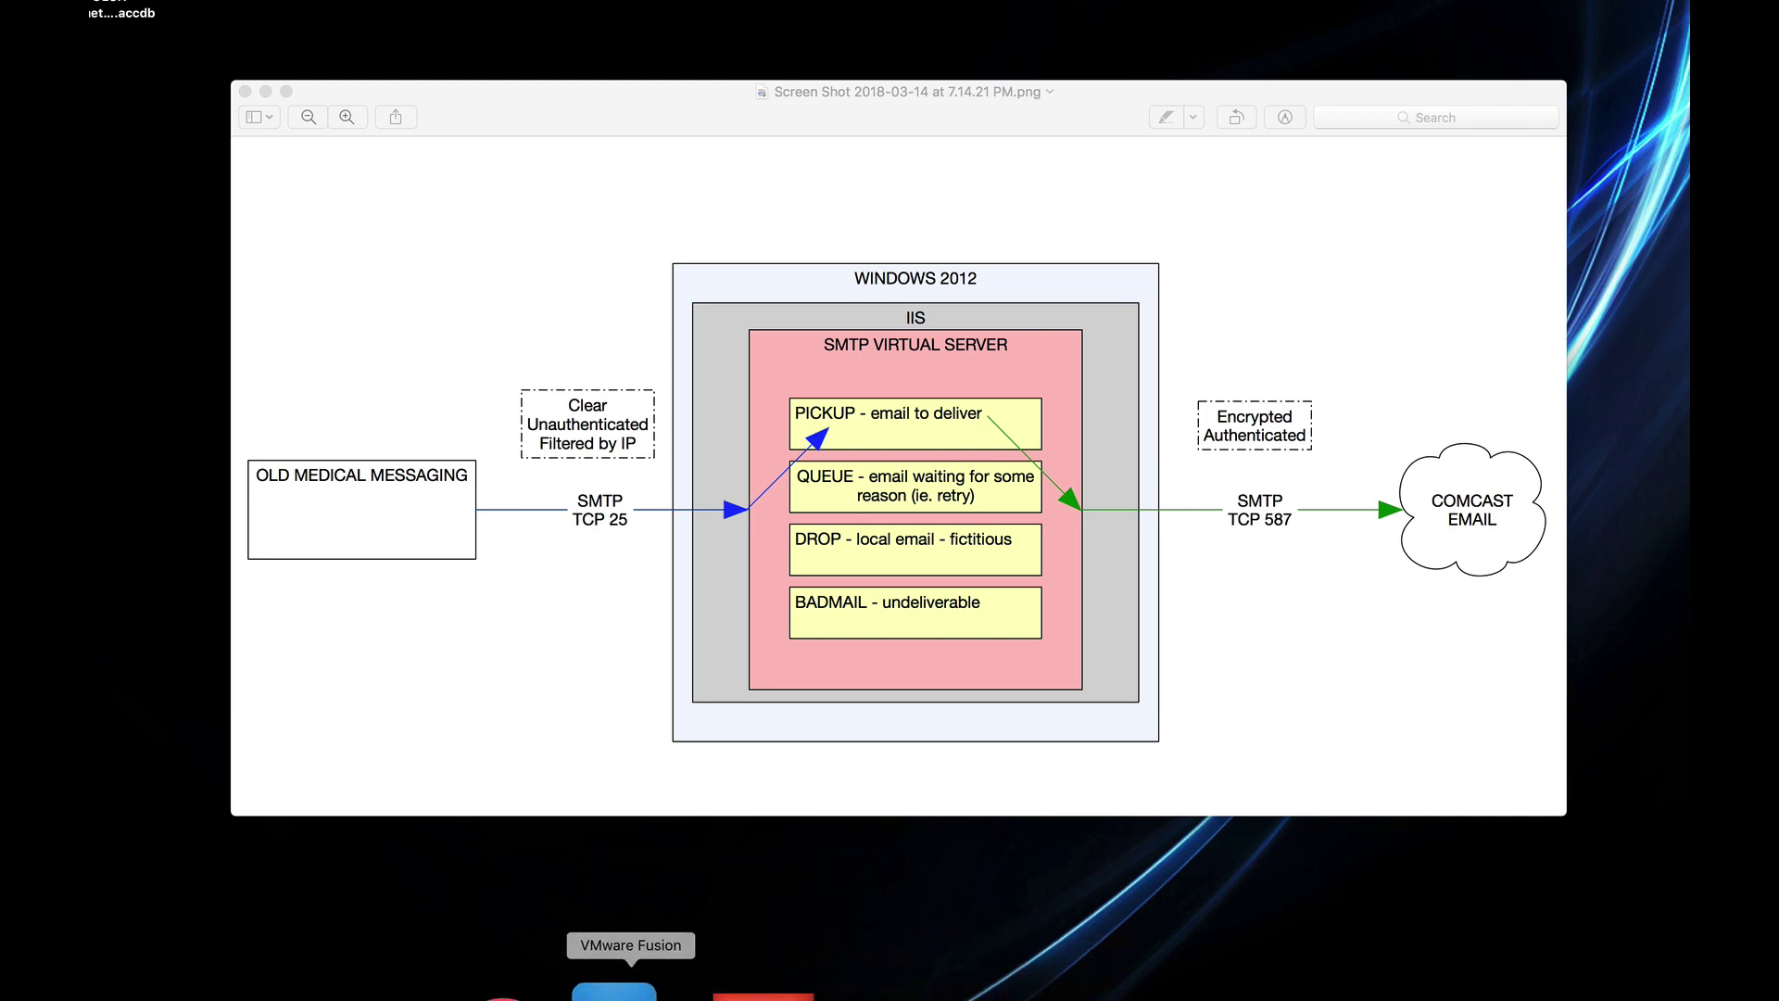
Bring VMware Fusion forward and resume the Windows Server 2012 virtual machine
left_click(630, 990)
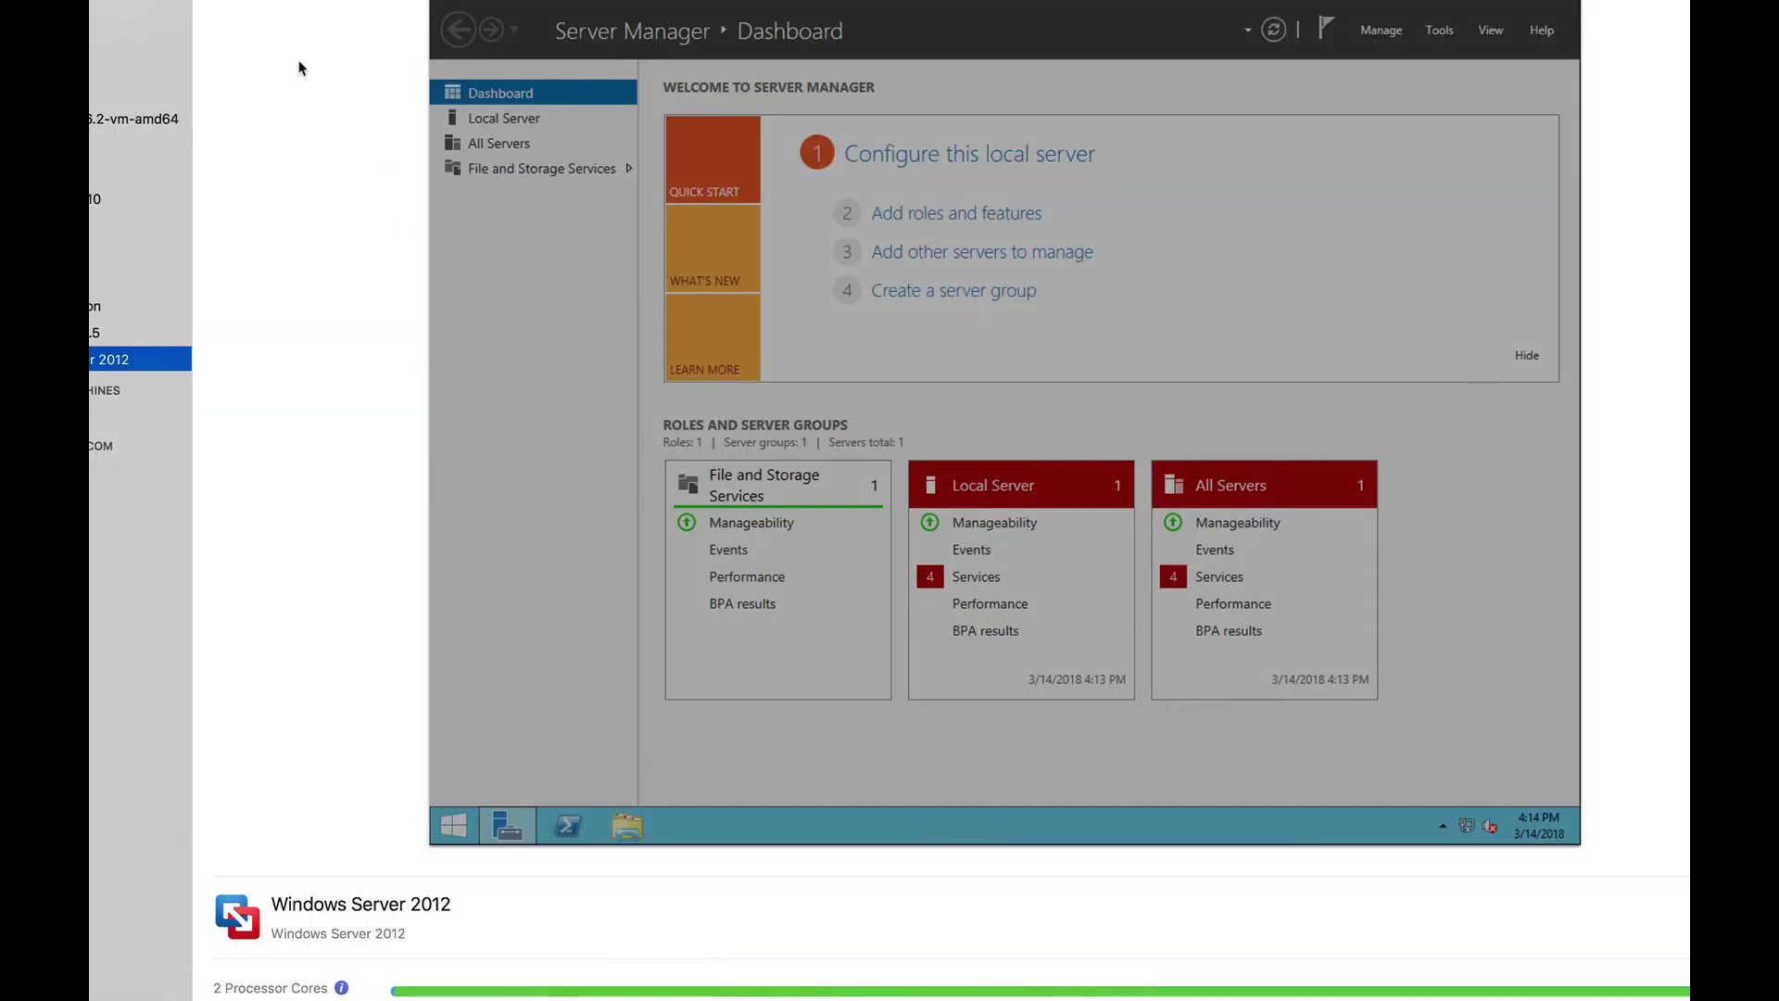
double_click(137, 360)
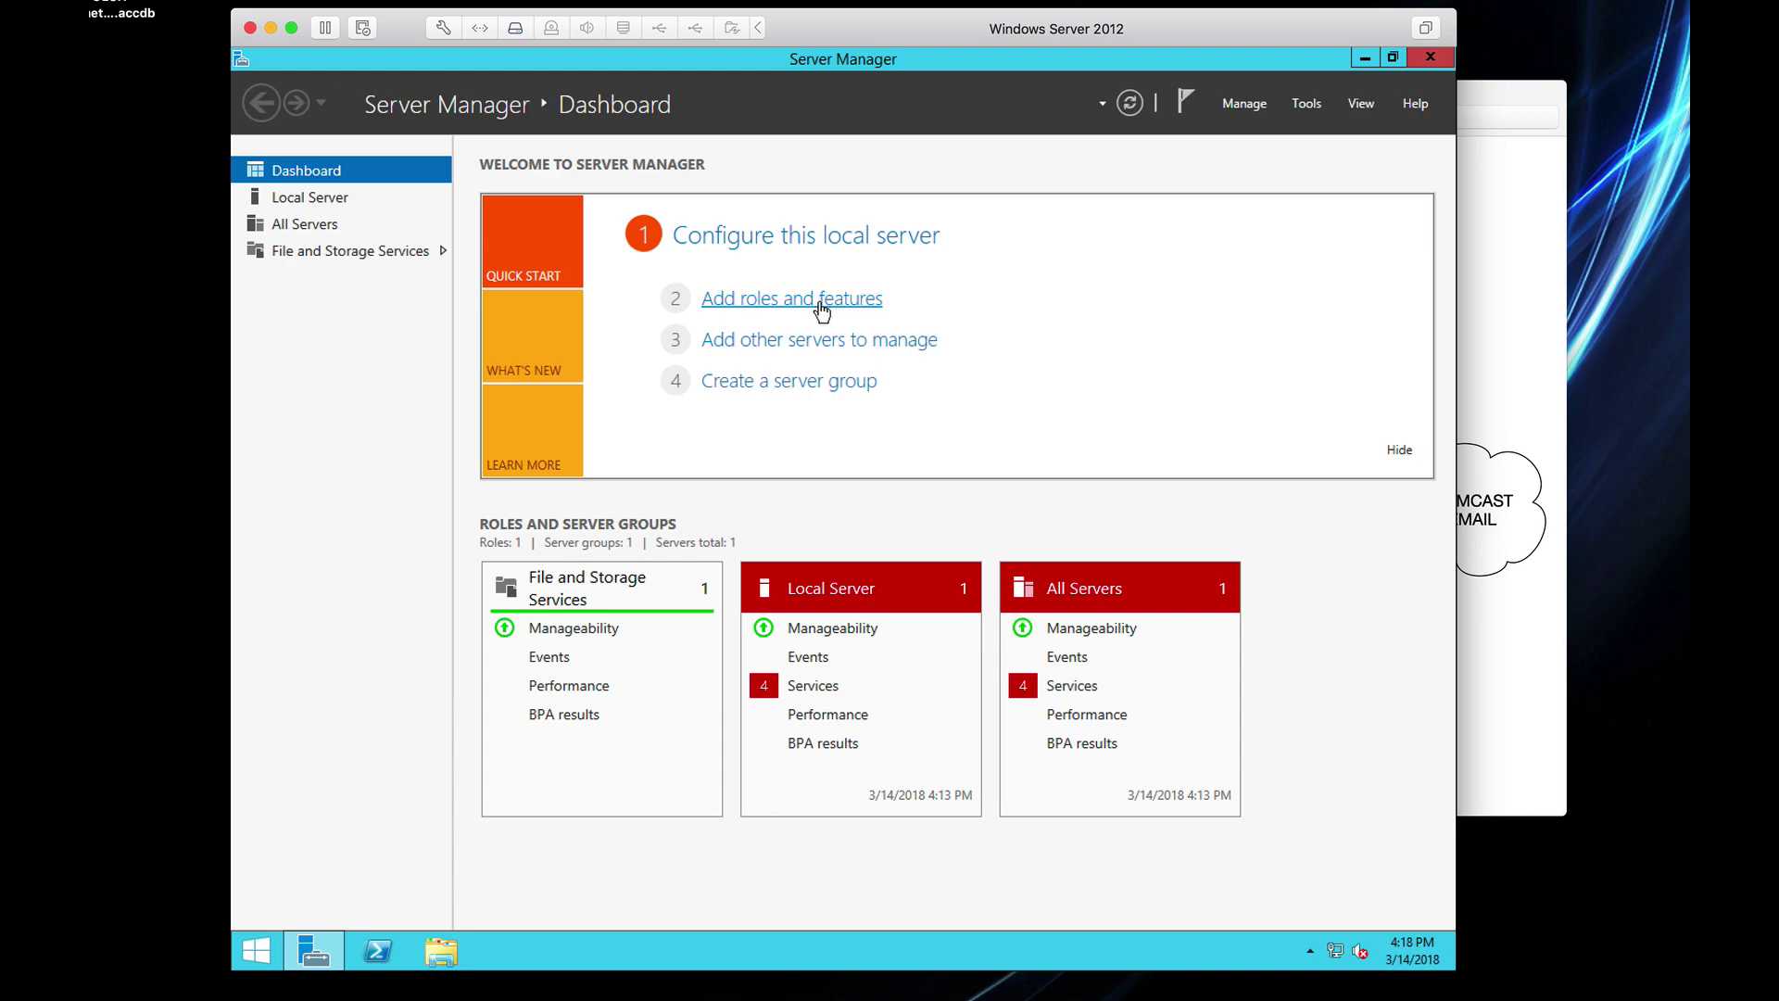
In Add Roles and Features, keep the defaults and select Web Server (IIS) with its management tools
left_click(821, 303)
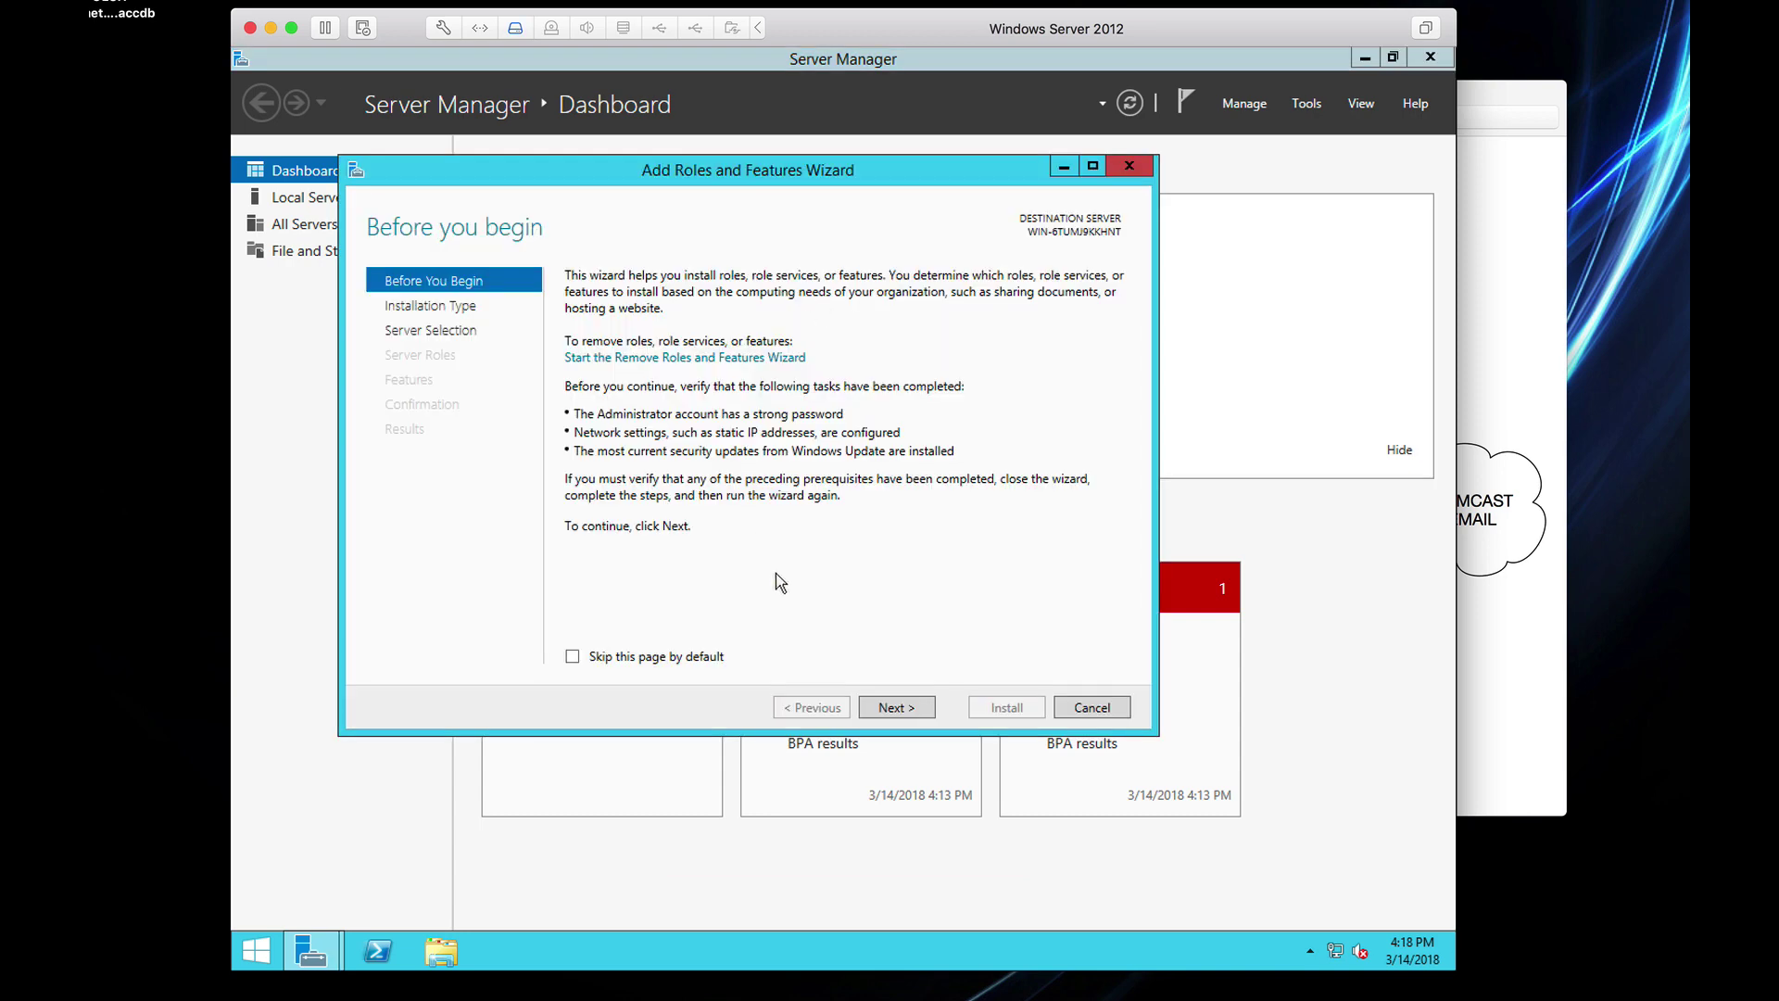
left_click(886, 709)
left_click(886, 709)
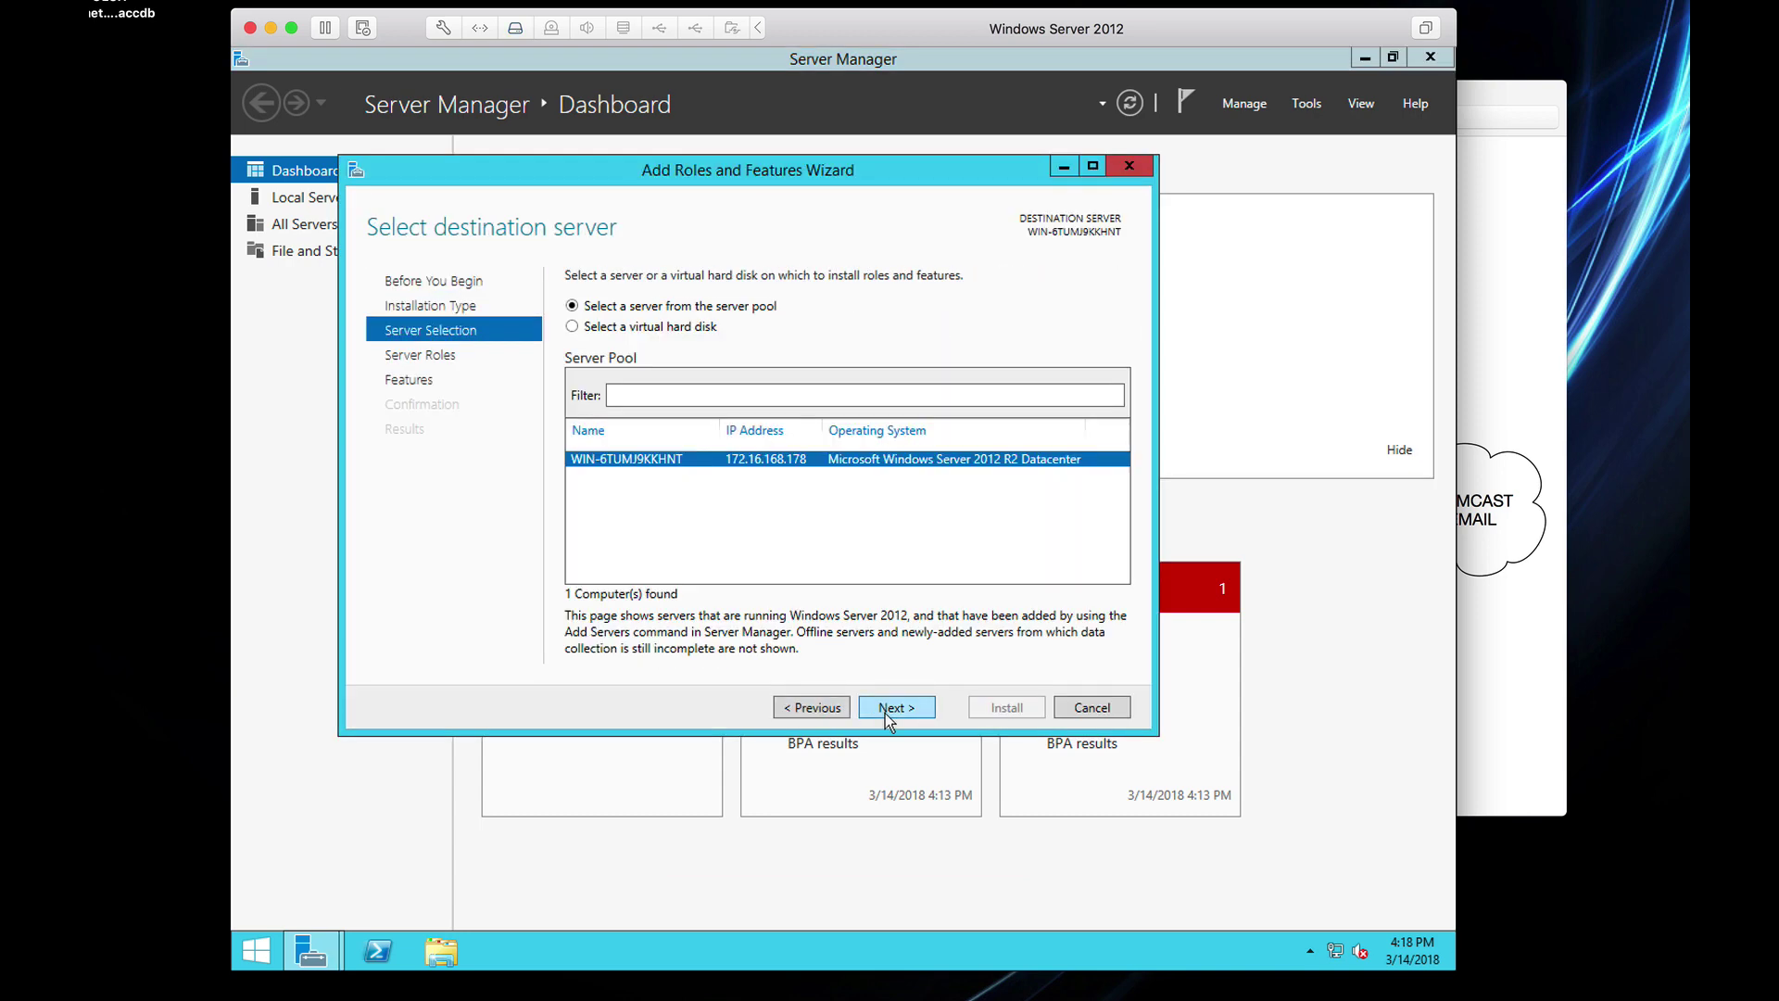
left_click(886, 709)
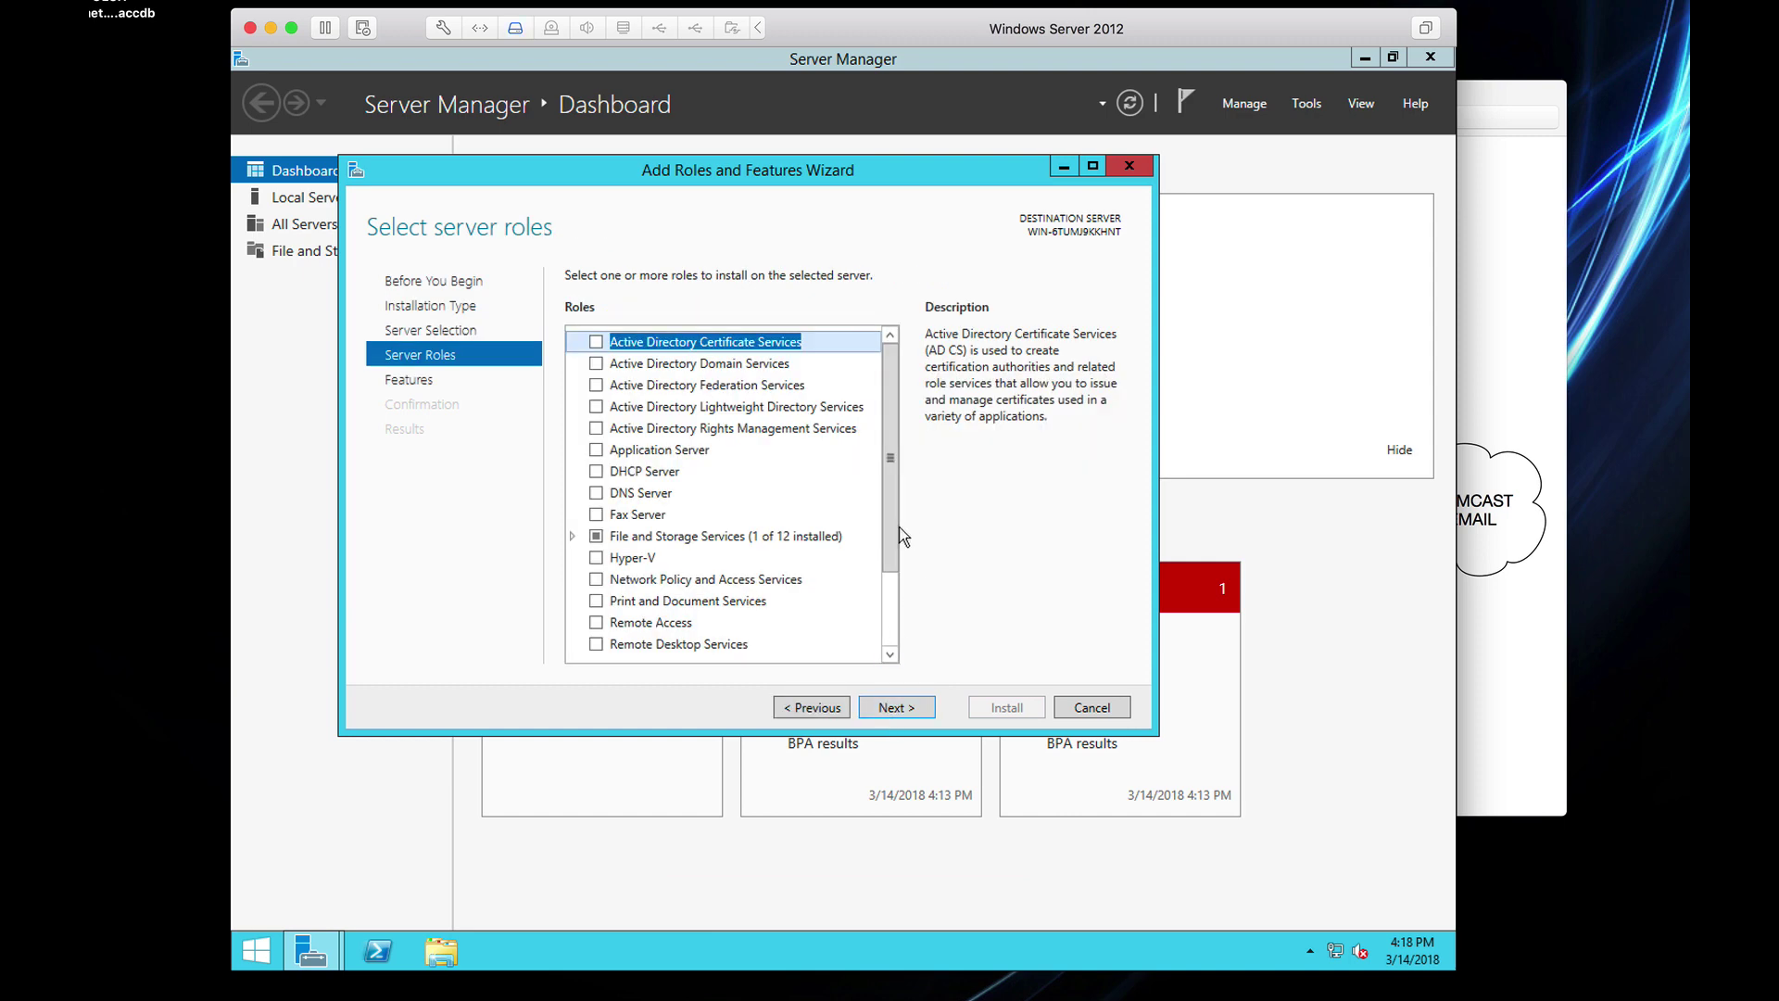
left_click_drag(888, 547, 895, 623)
left_click(596, 582)
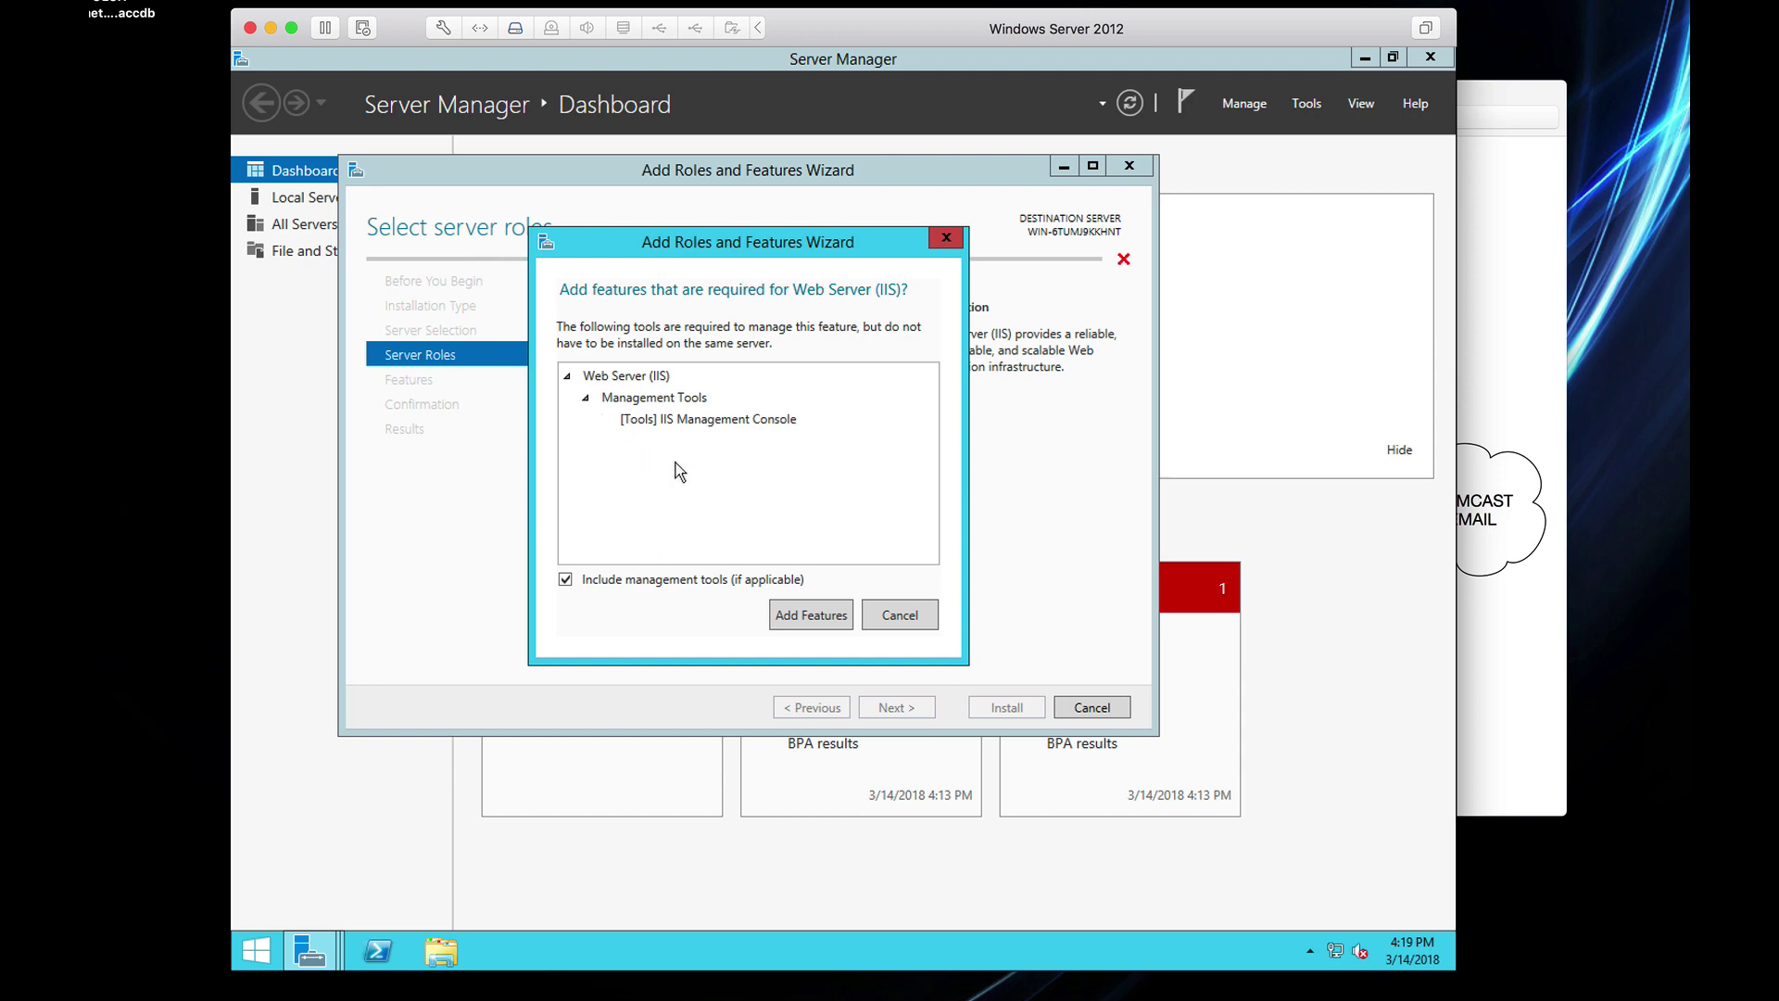
left_click(793, 611)
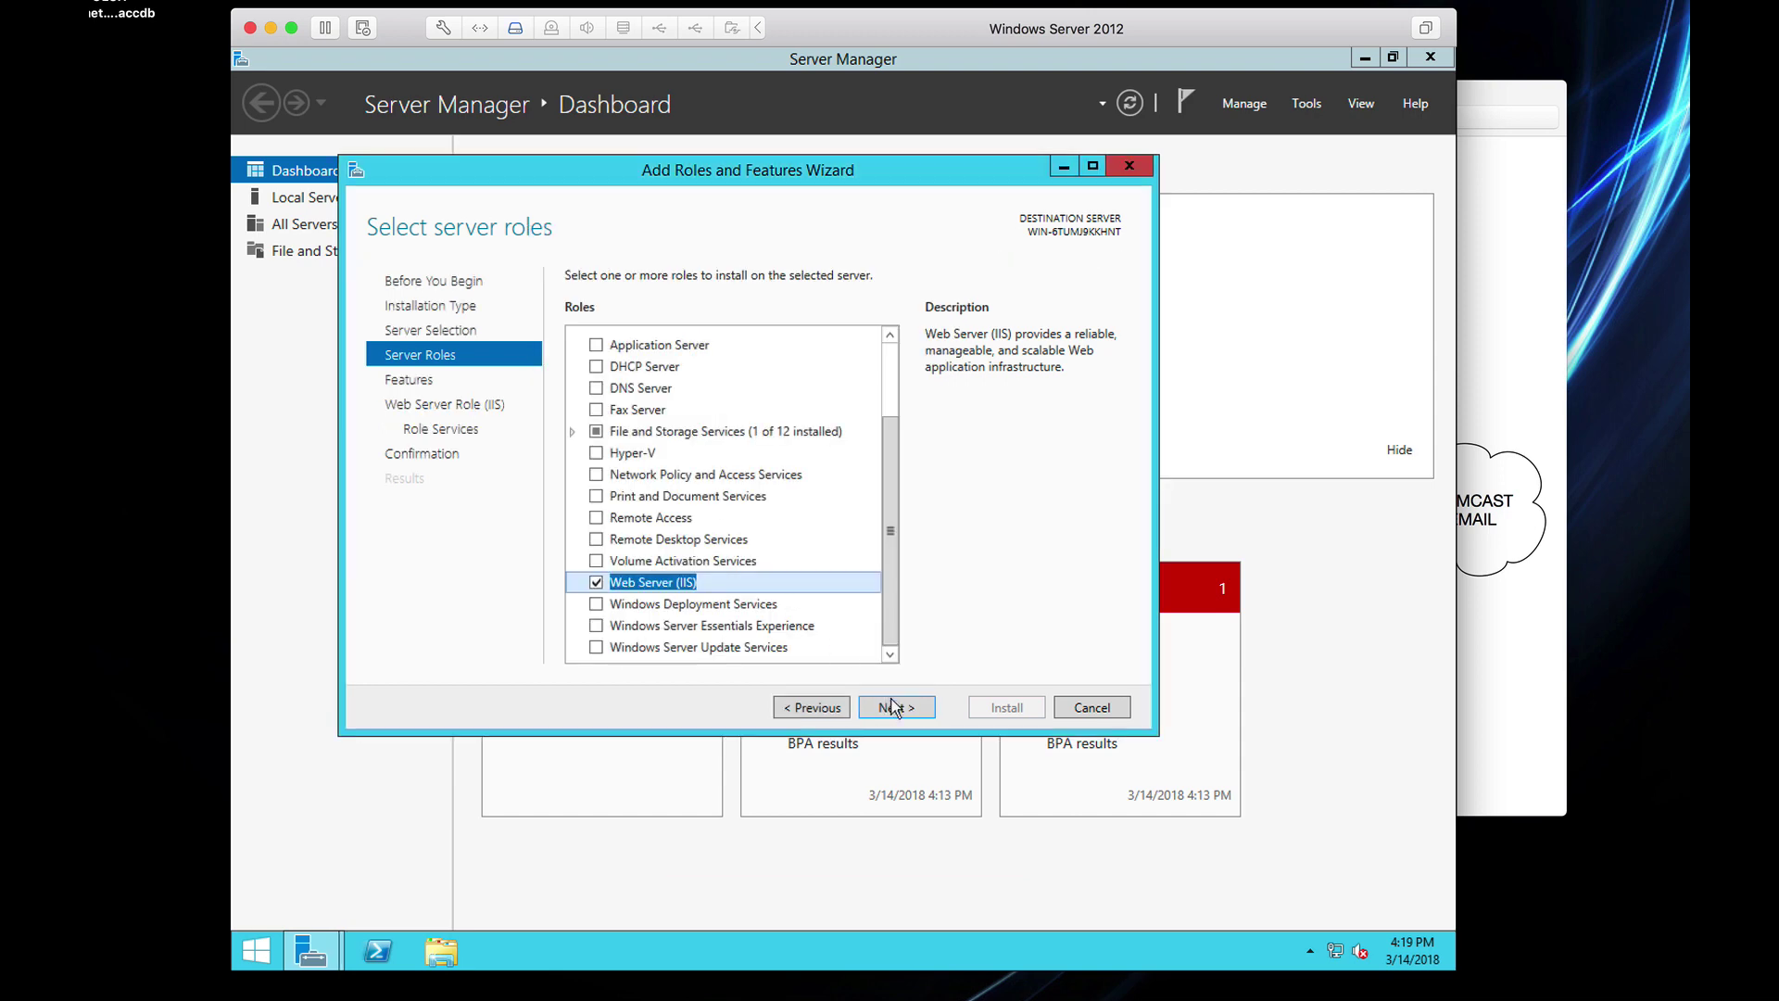
left_click(897, 710)
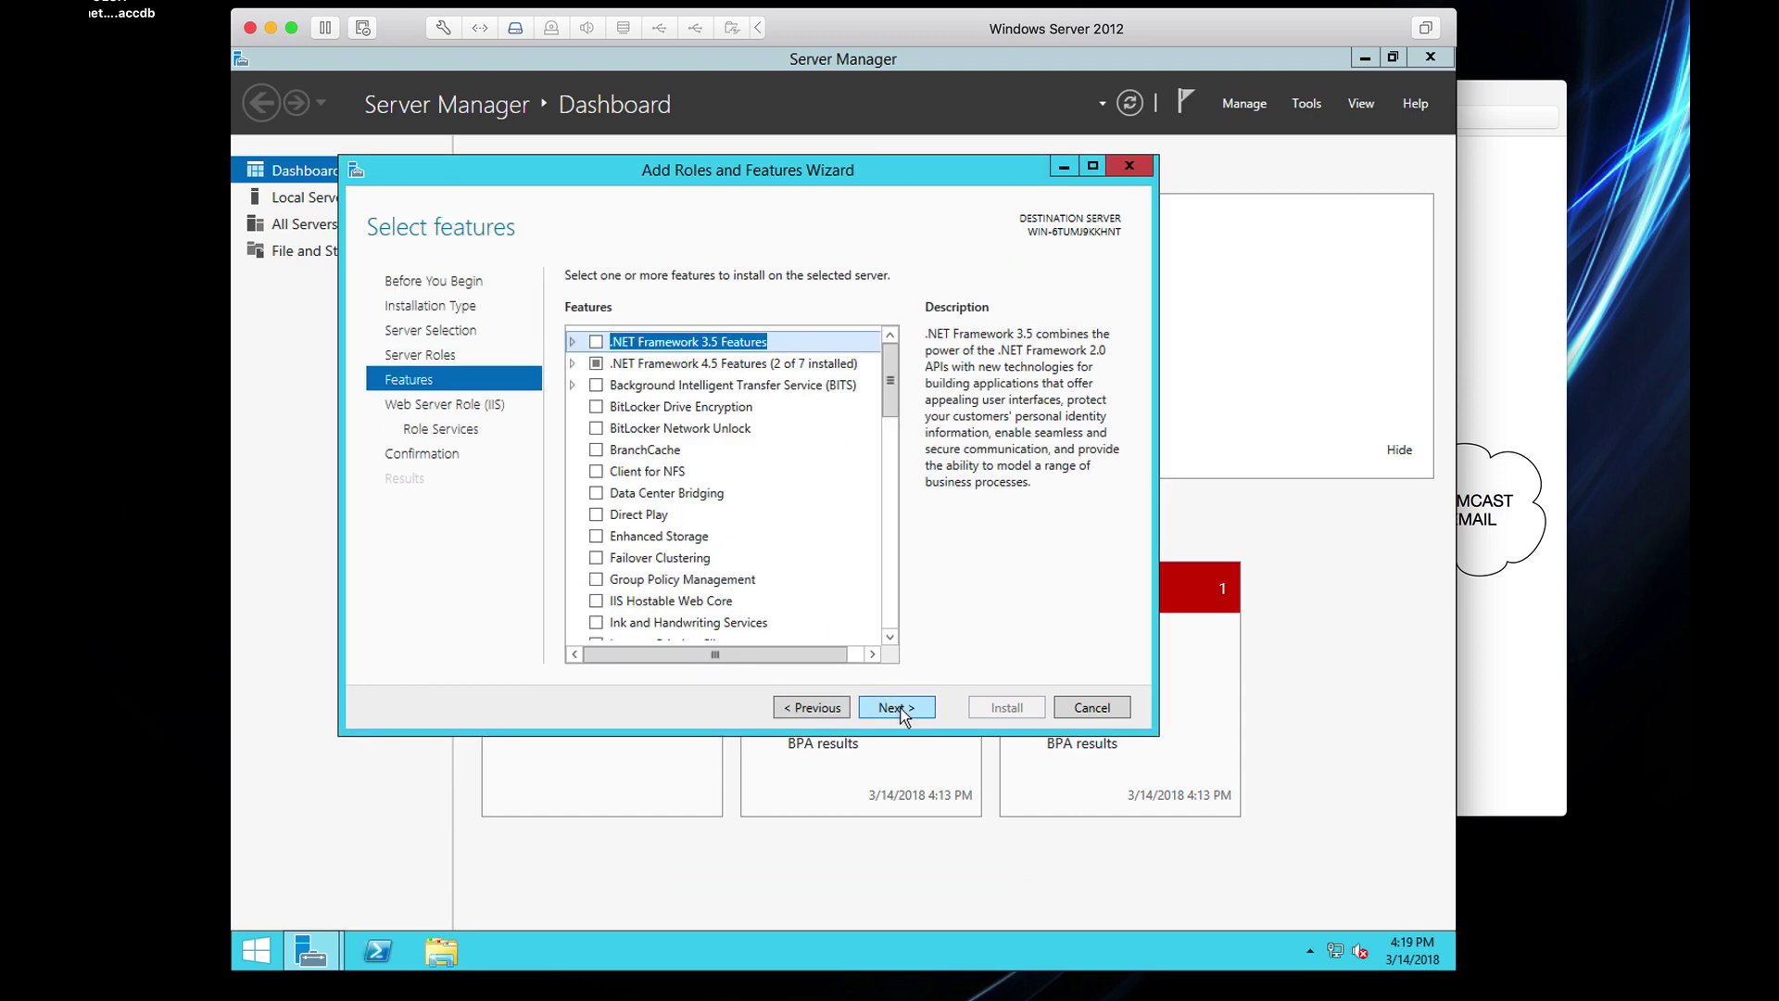
Select the SMTP Server feature and accept its required features
left_click(890, 430)
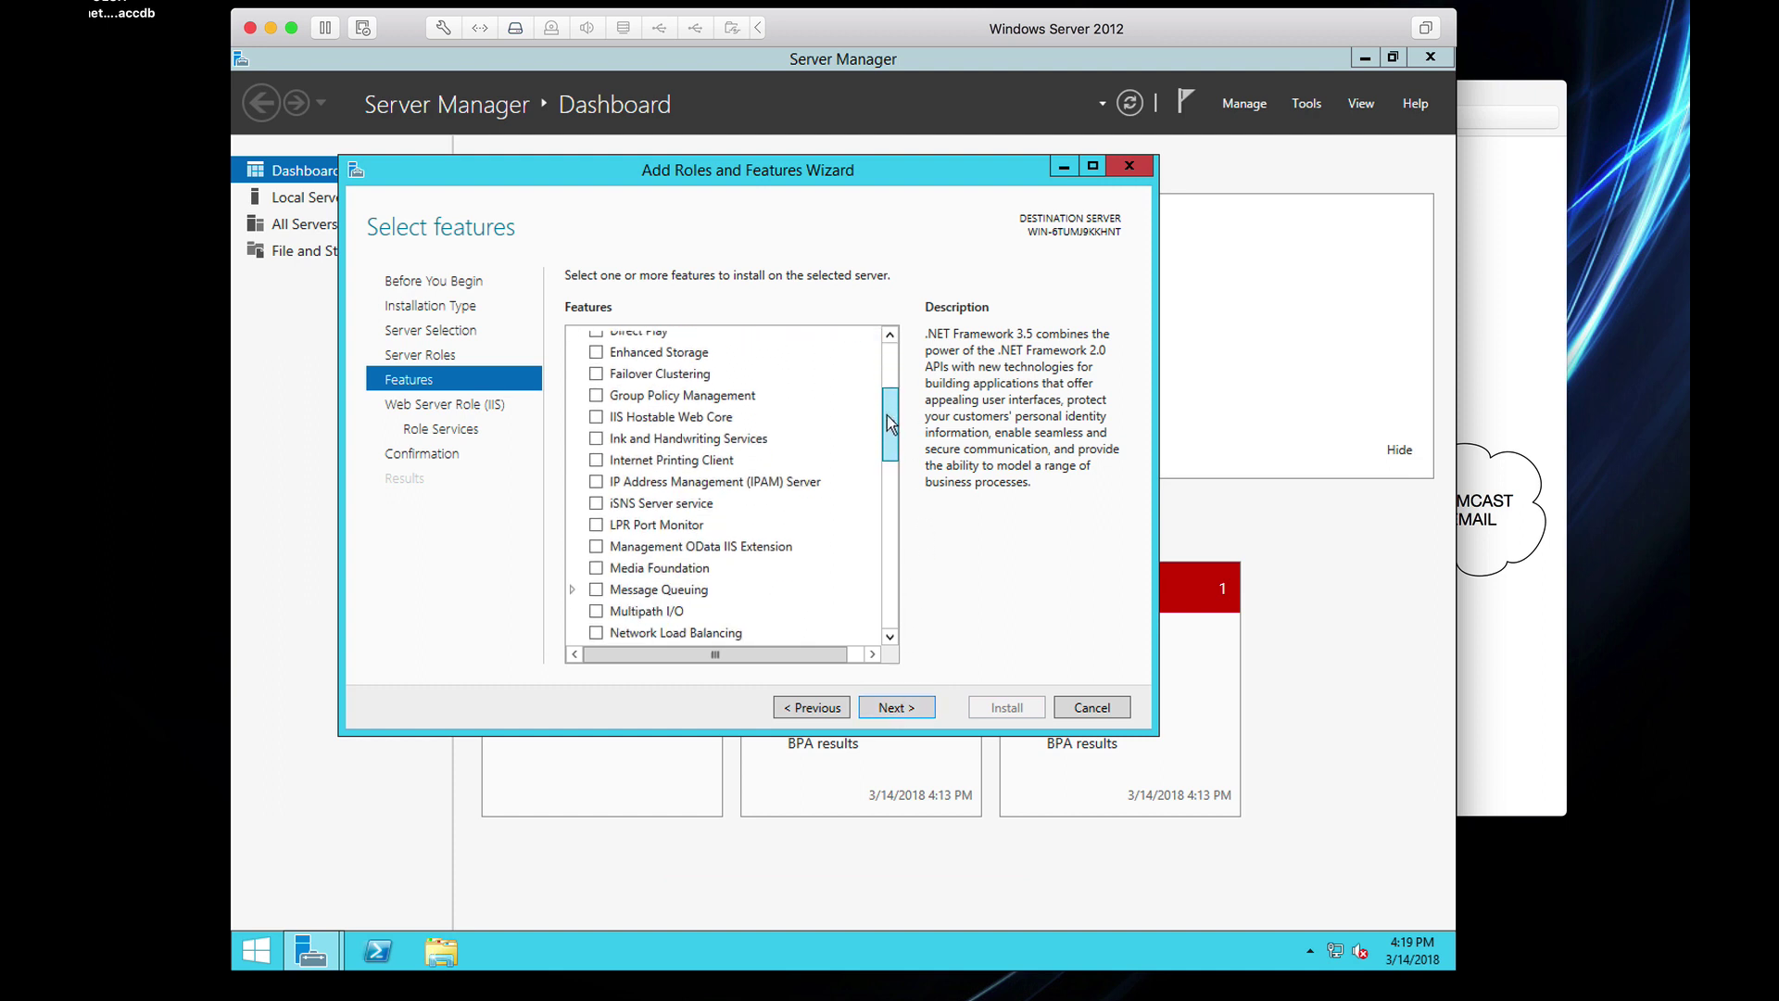
left_click_drag(889, 426, 892, 527)
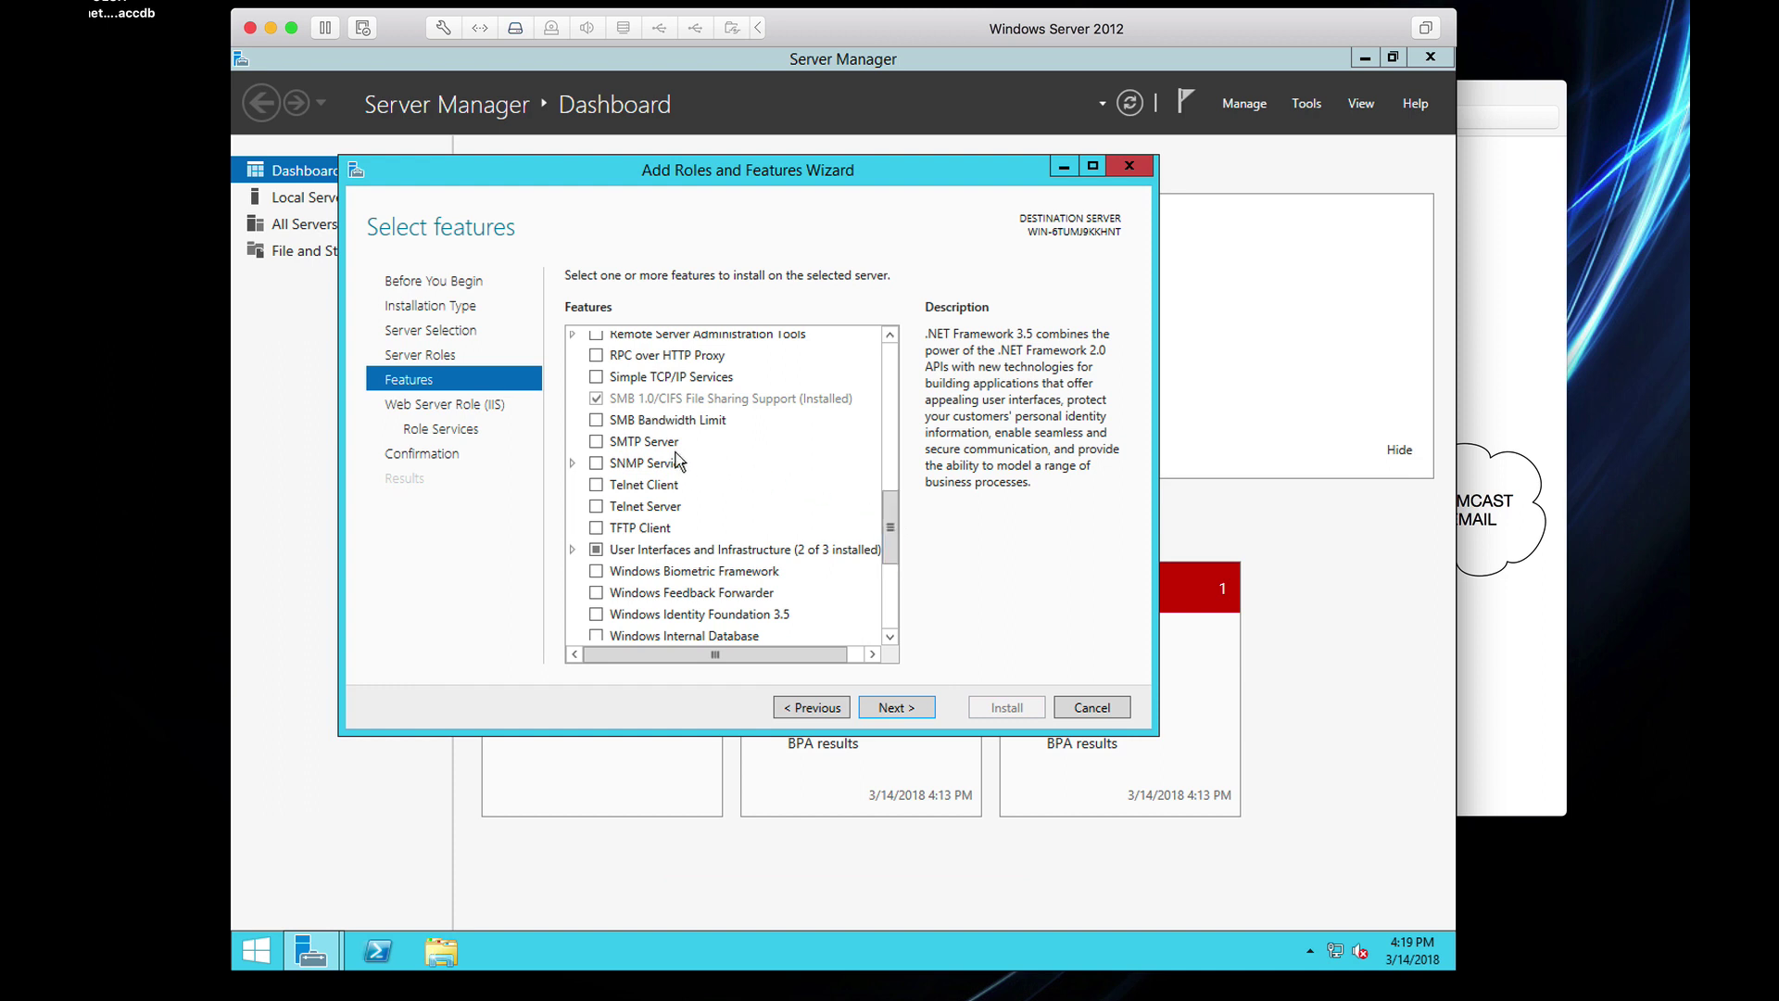
left_click(599, 444)
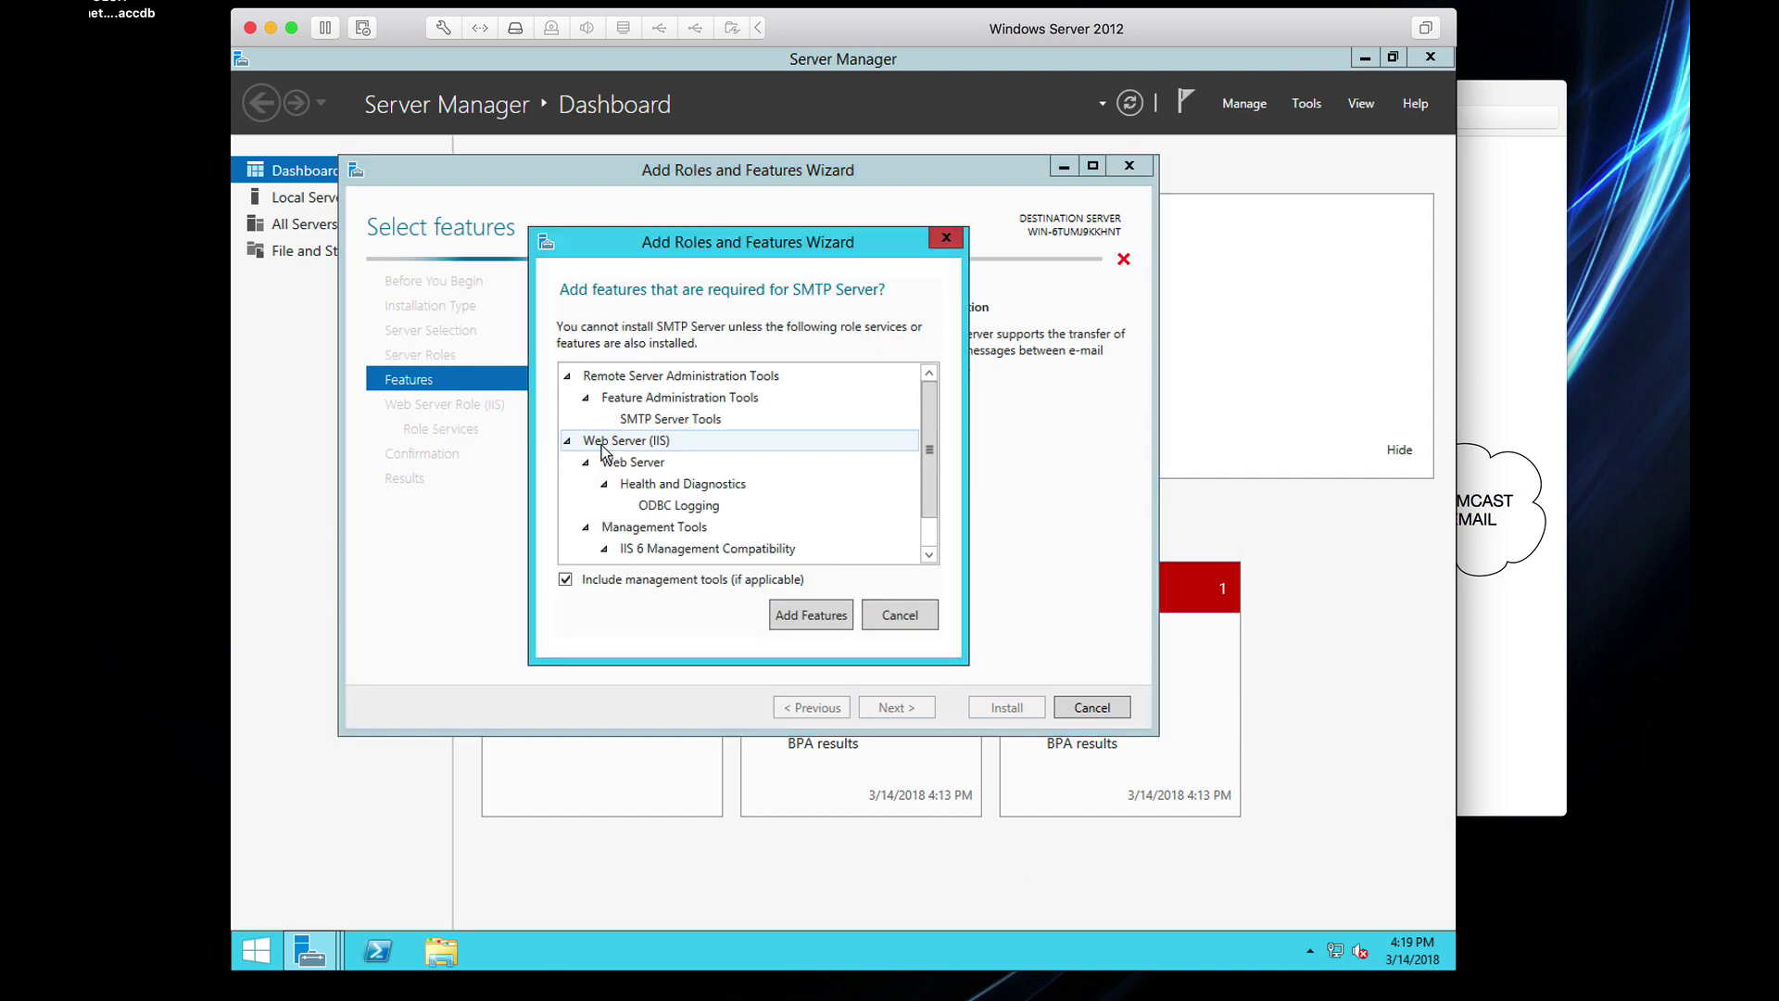
scroll(929, 454, "down", 2)
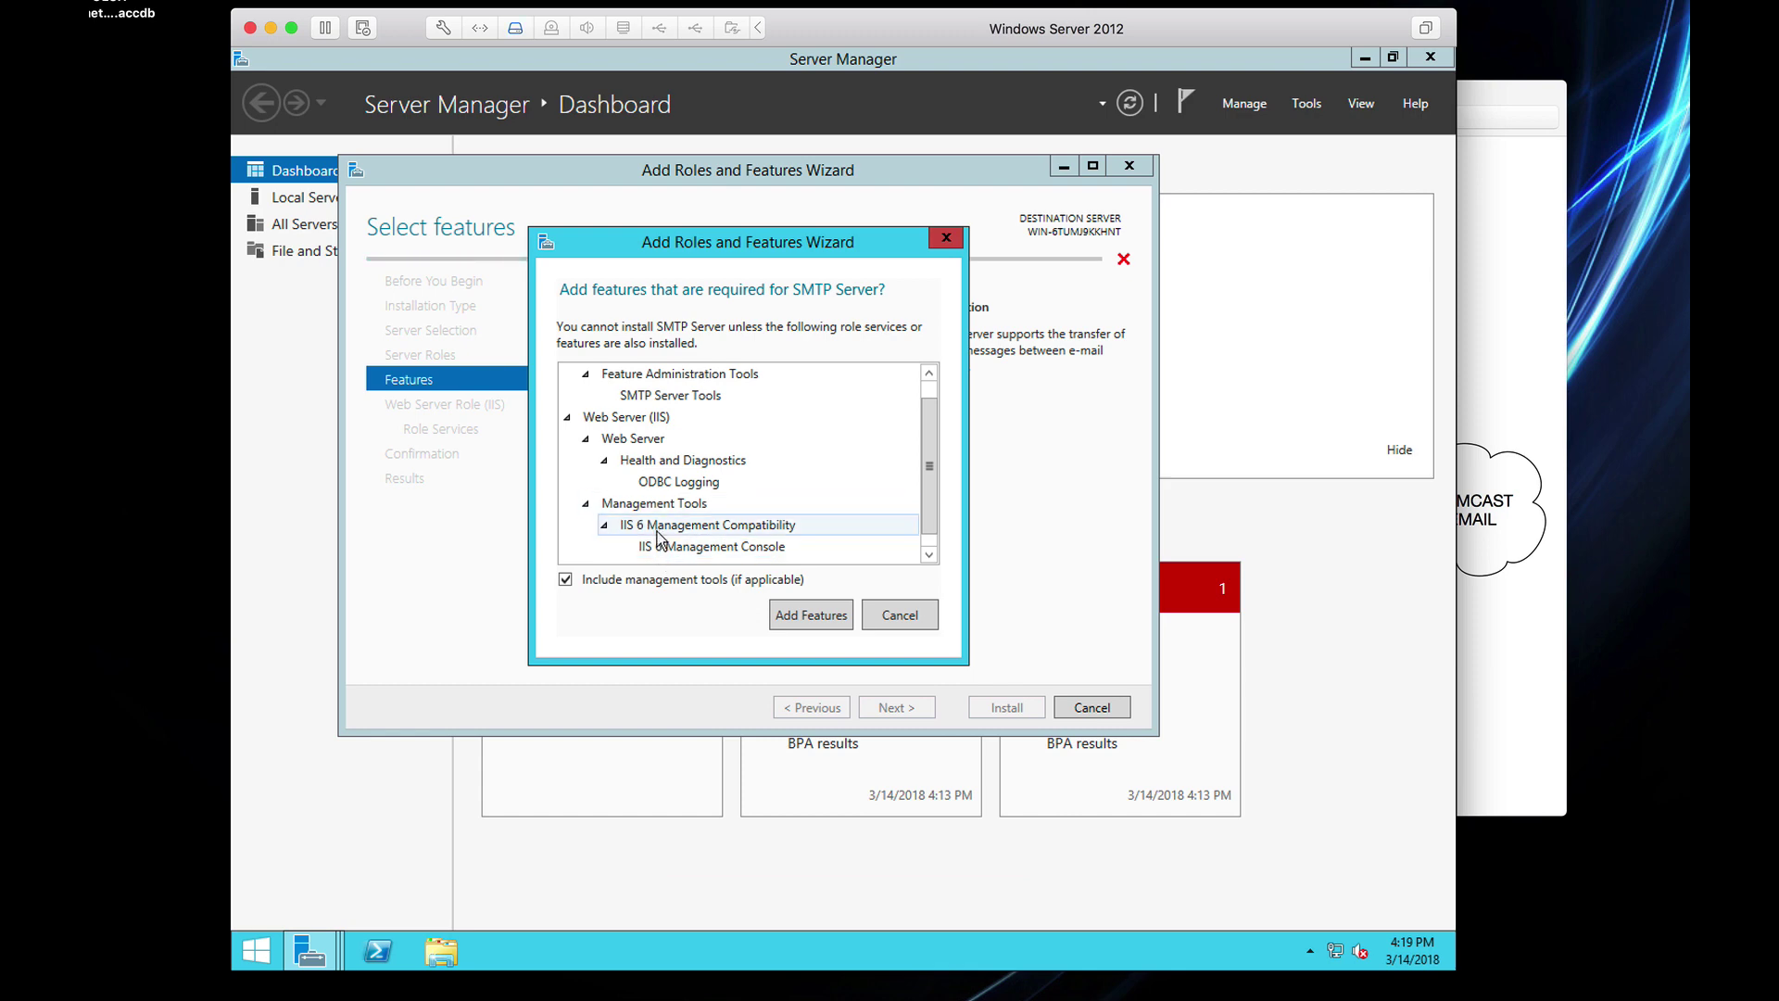
scroll(933, 514, "down", 1)
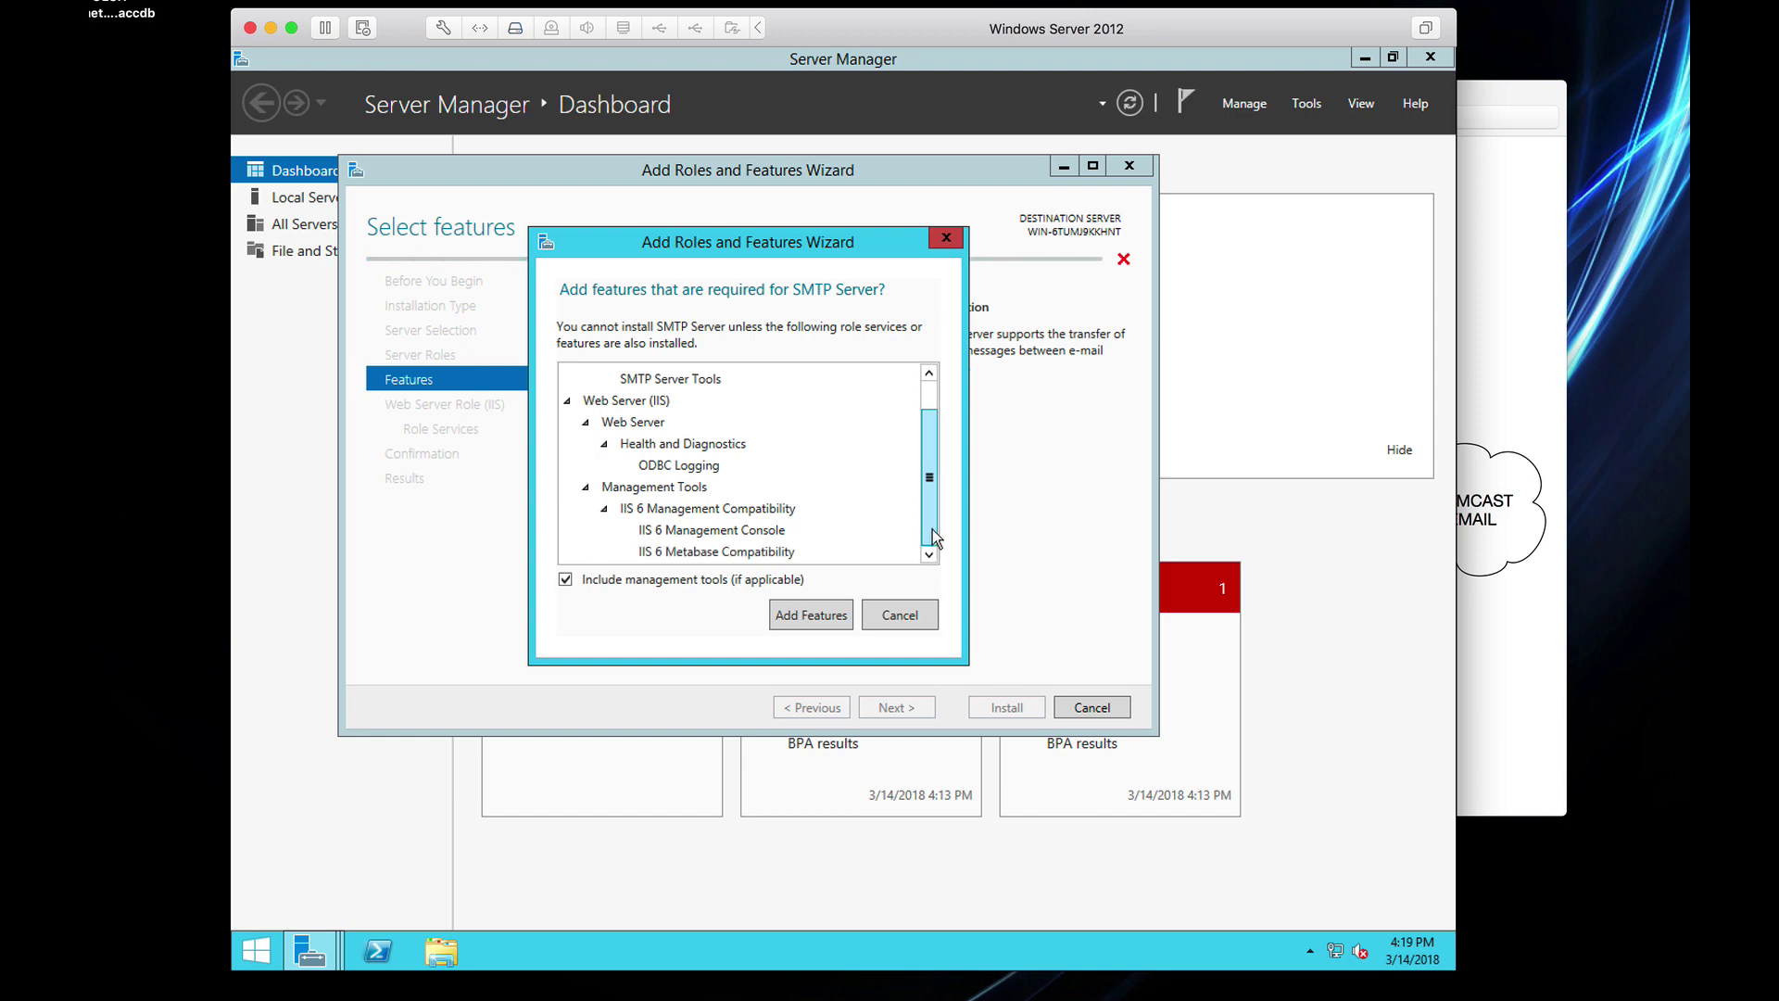
scroll(932, 530, "up", 1)
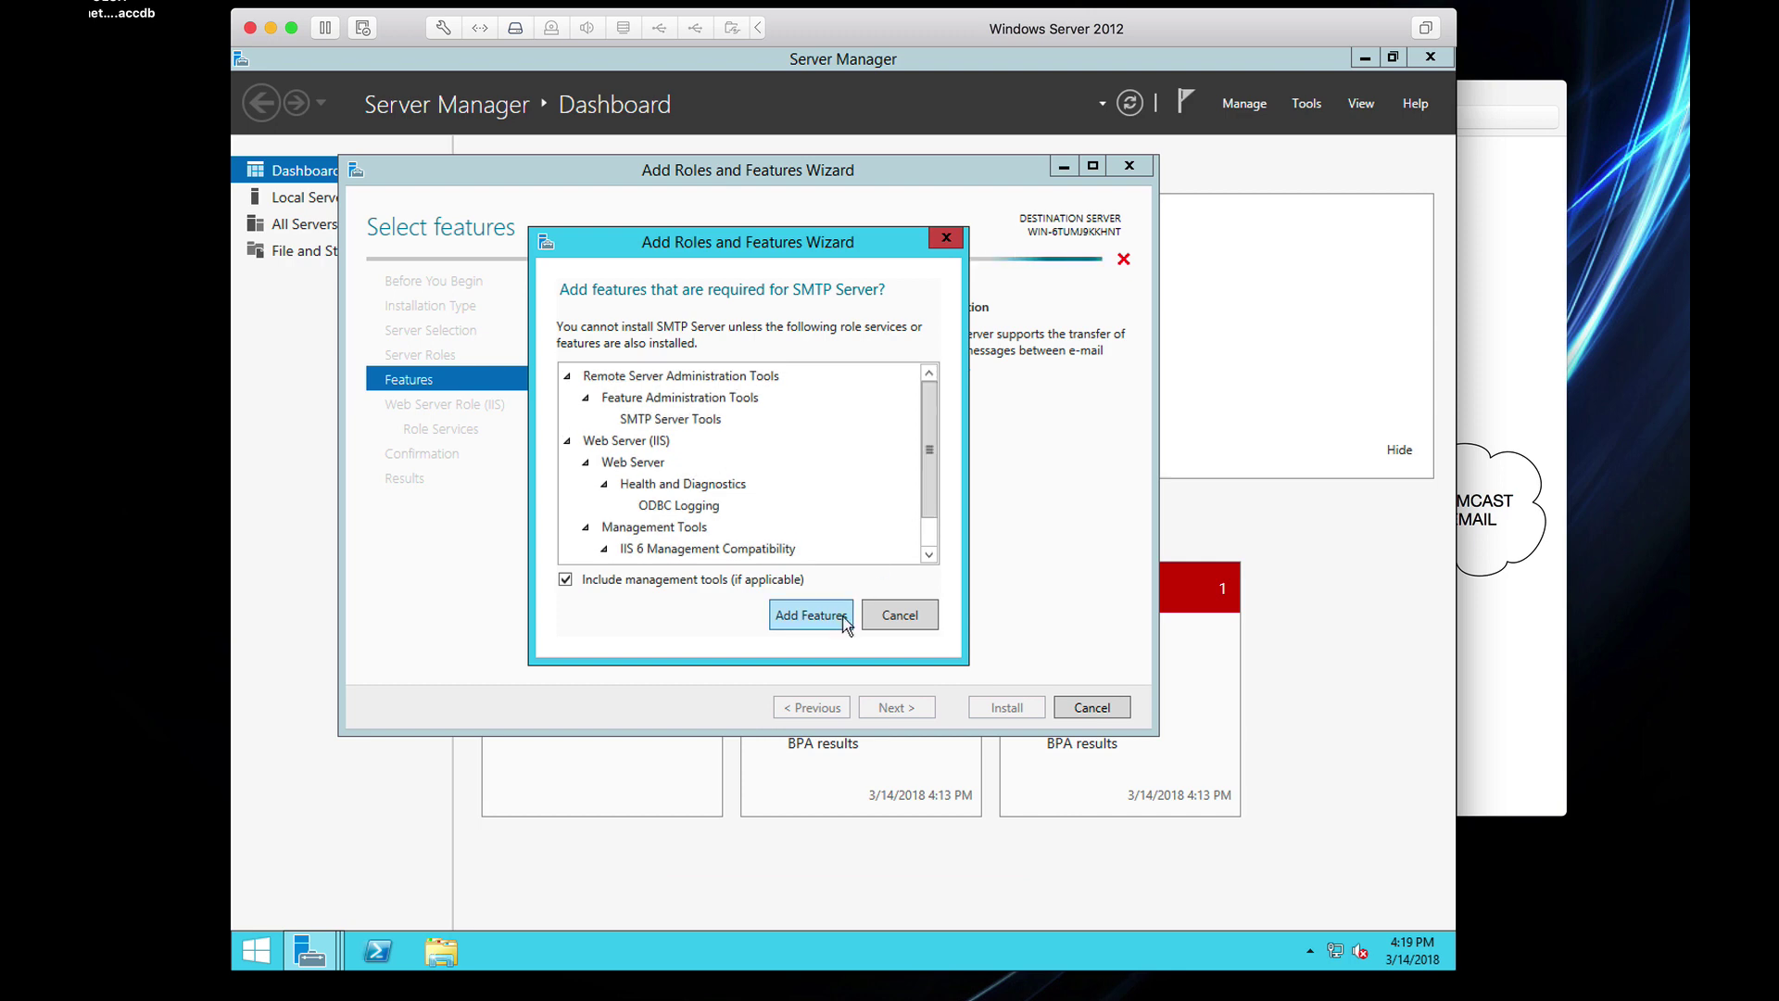
left_click(810, 616)
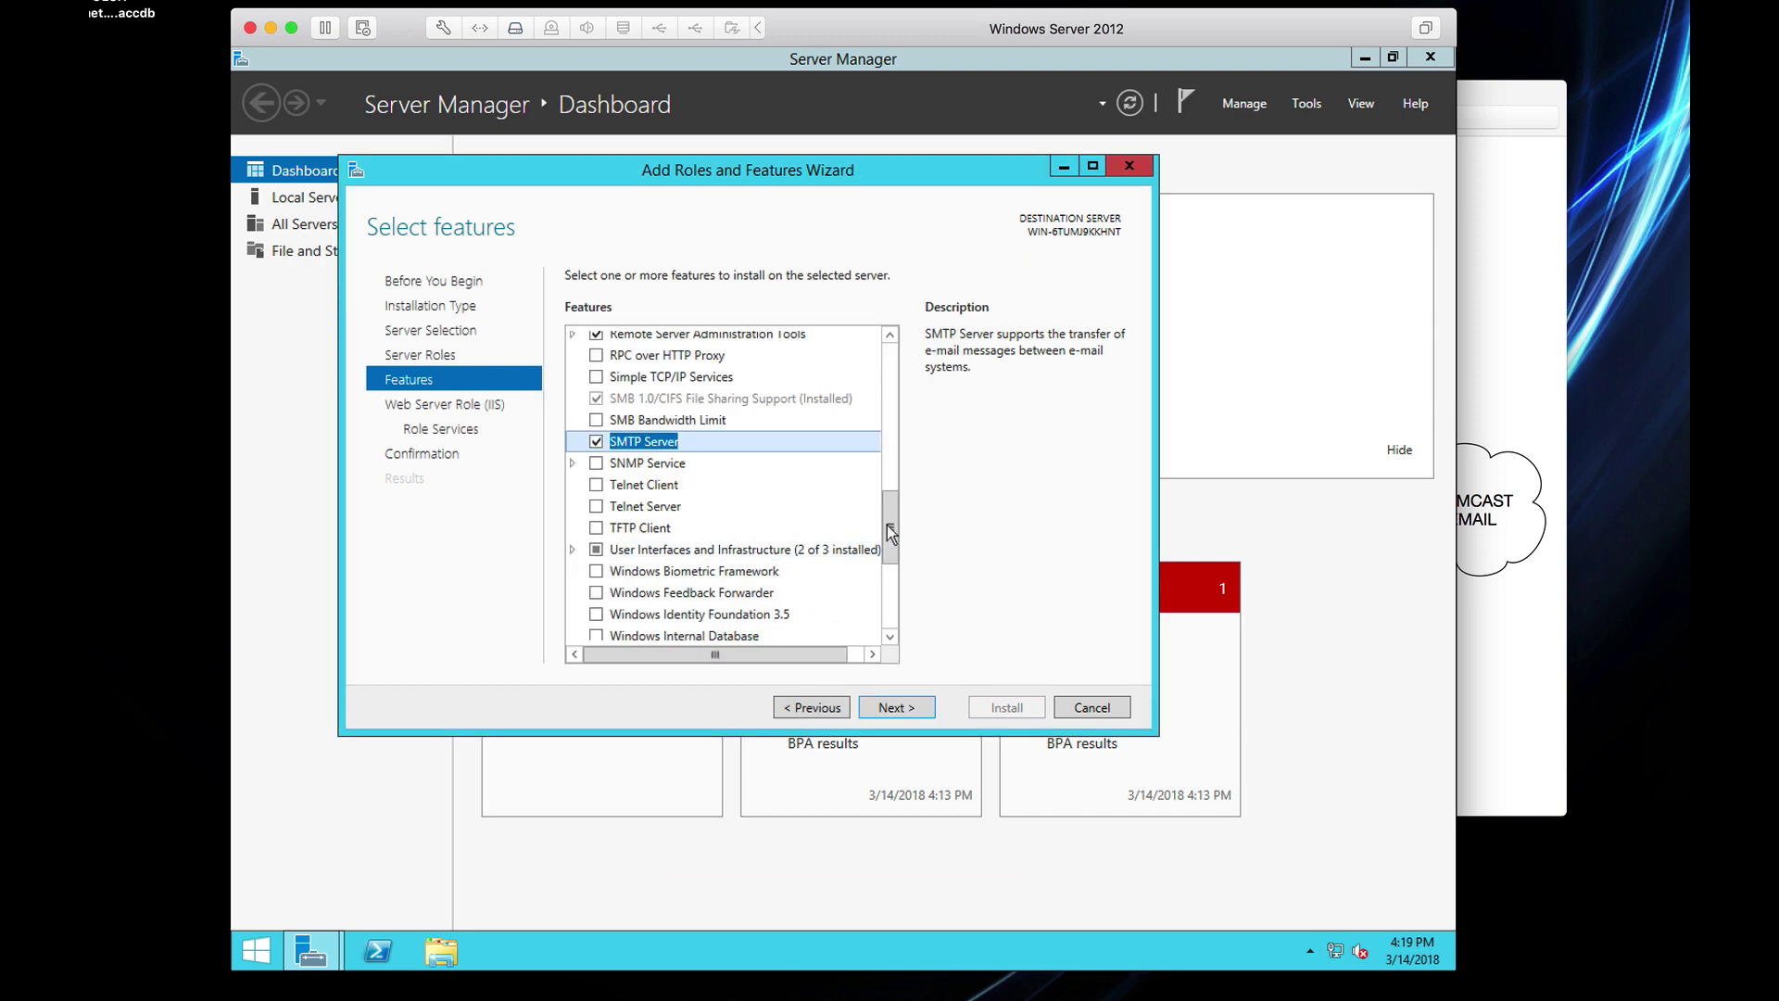
Keep the default IIS role services and install Web Server (IIS) and SMTP Server
left_click(895, 714)
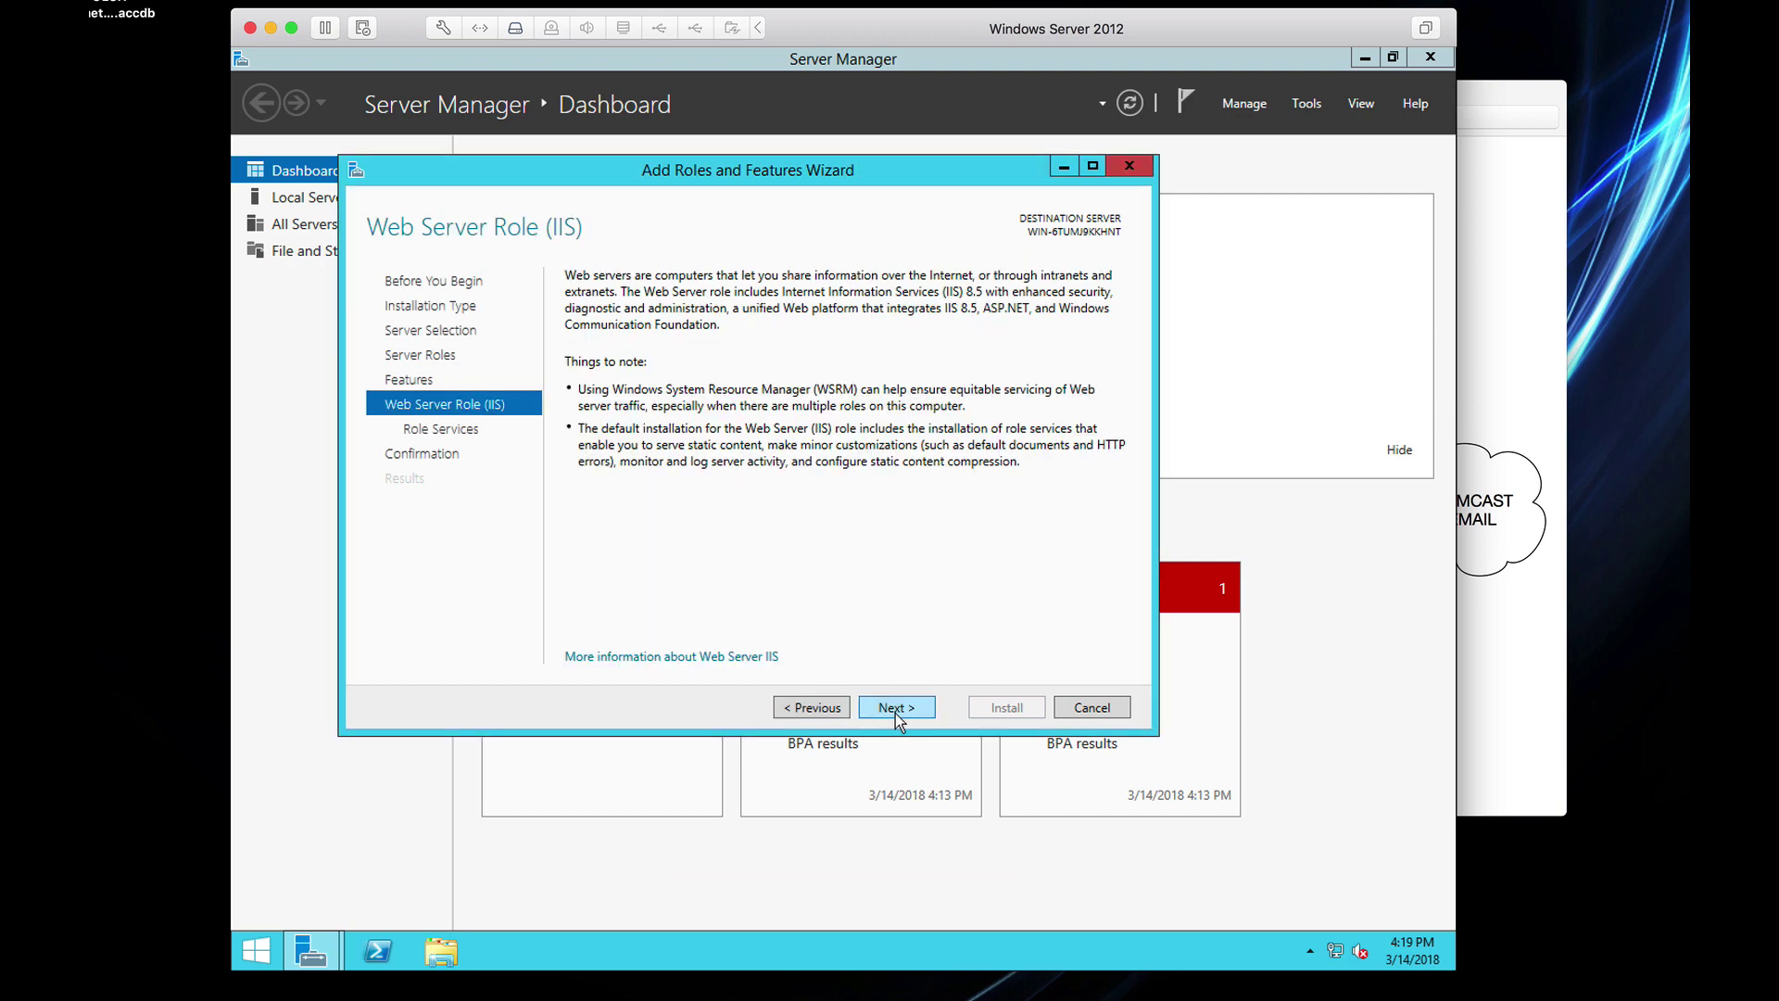
left_click(897, 714)
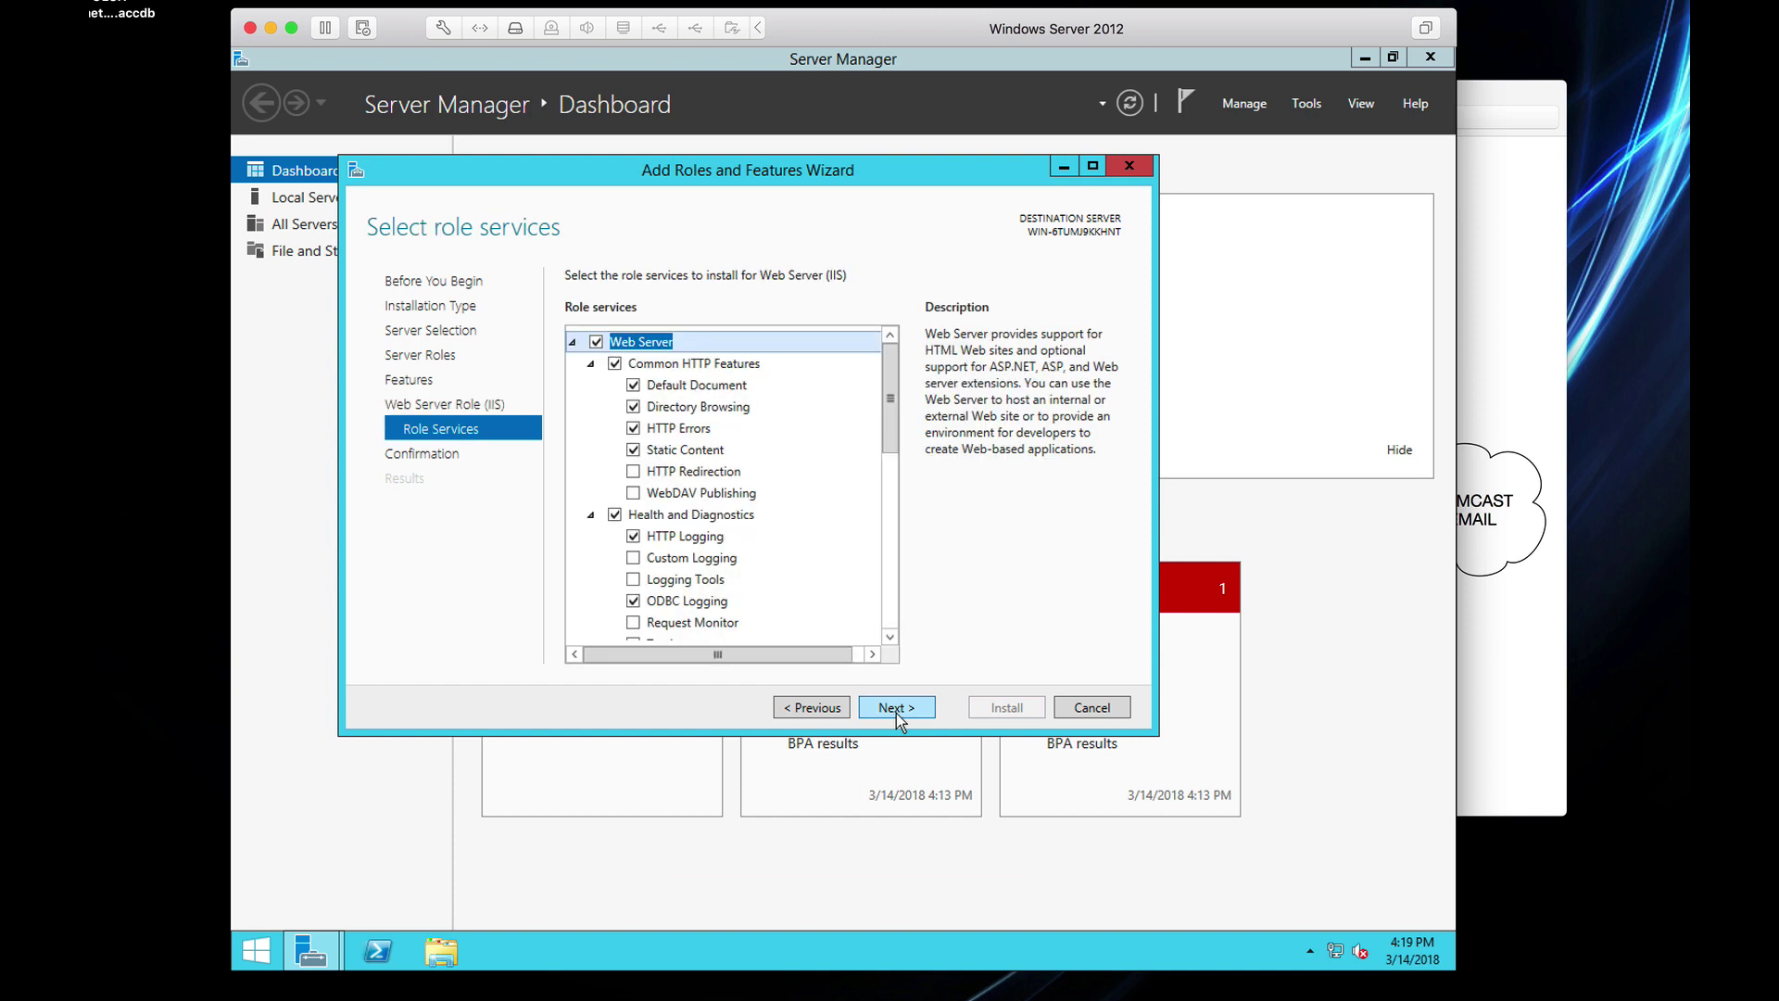
left_click_drag(897, 403, 894, 603)
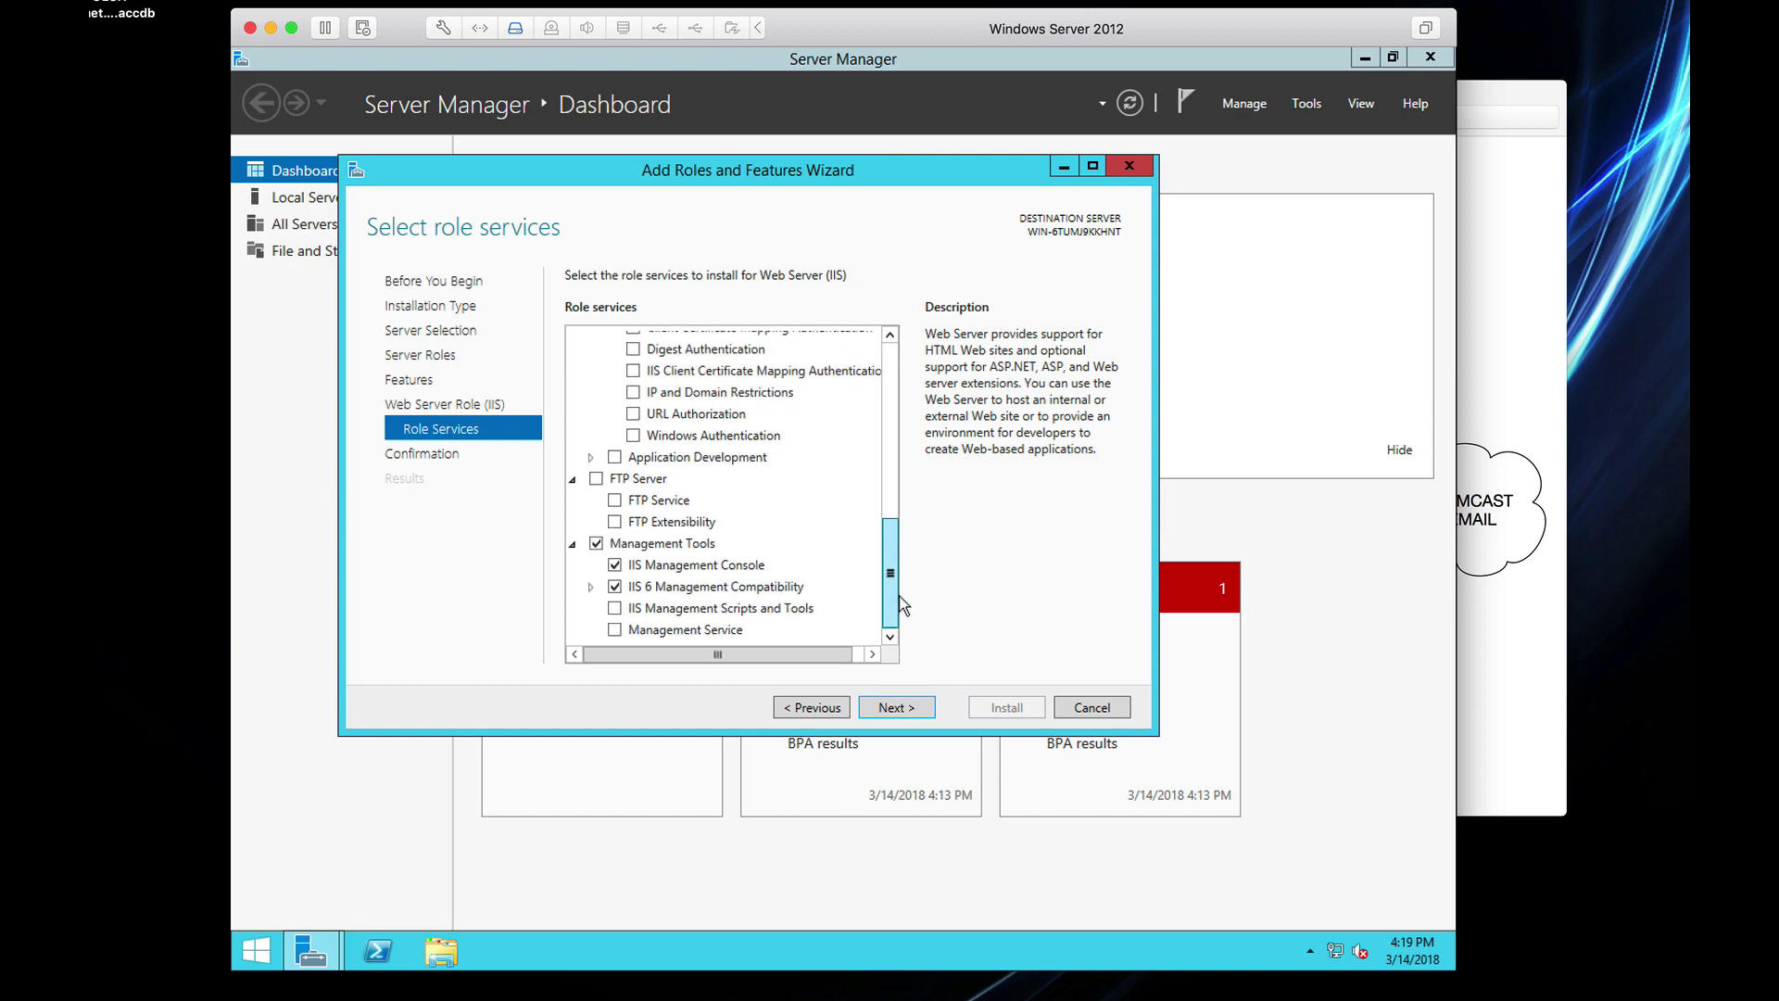
left_click(898, 709)
left_click(1003, 710)
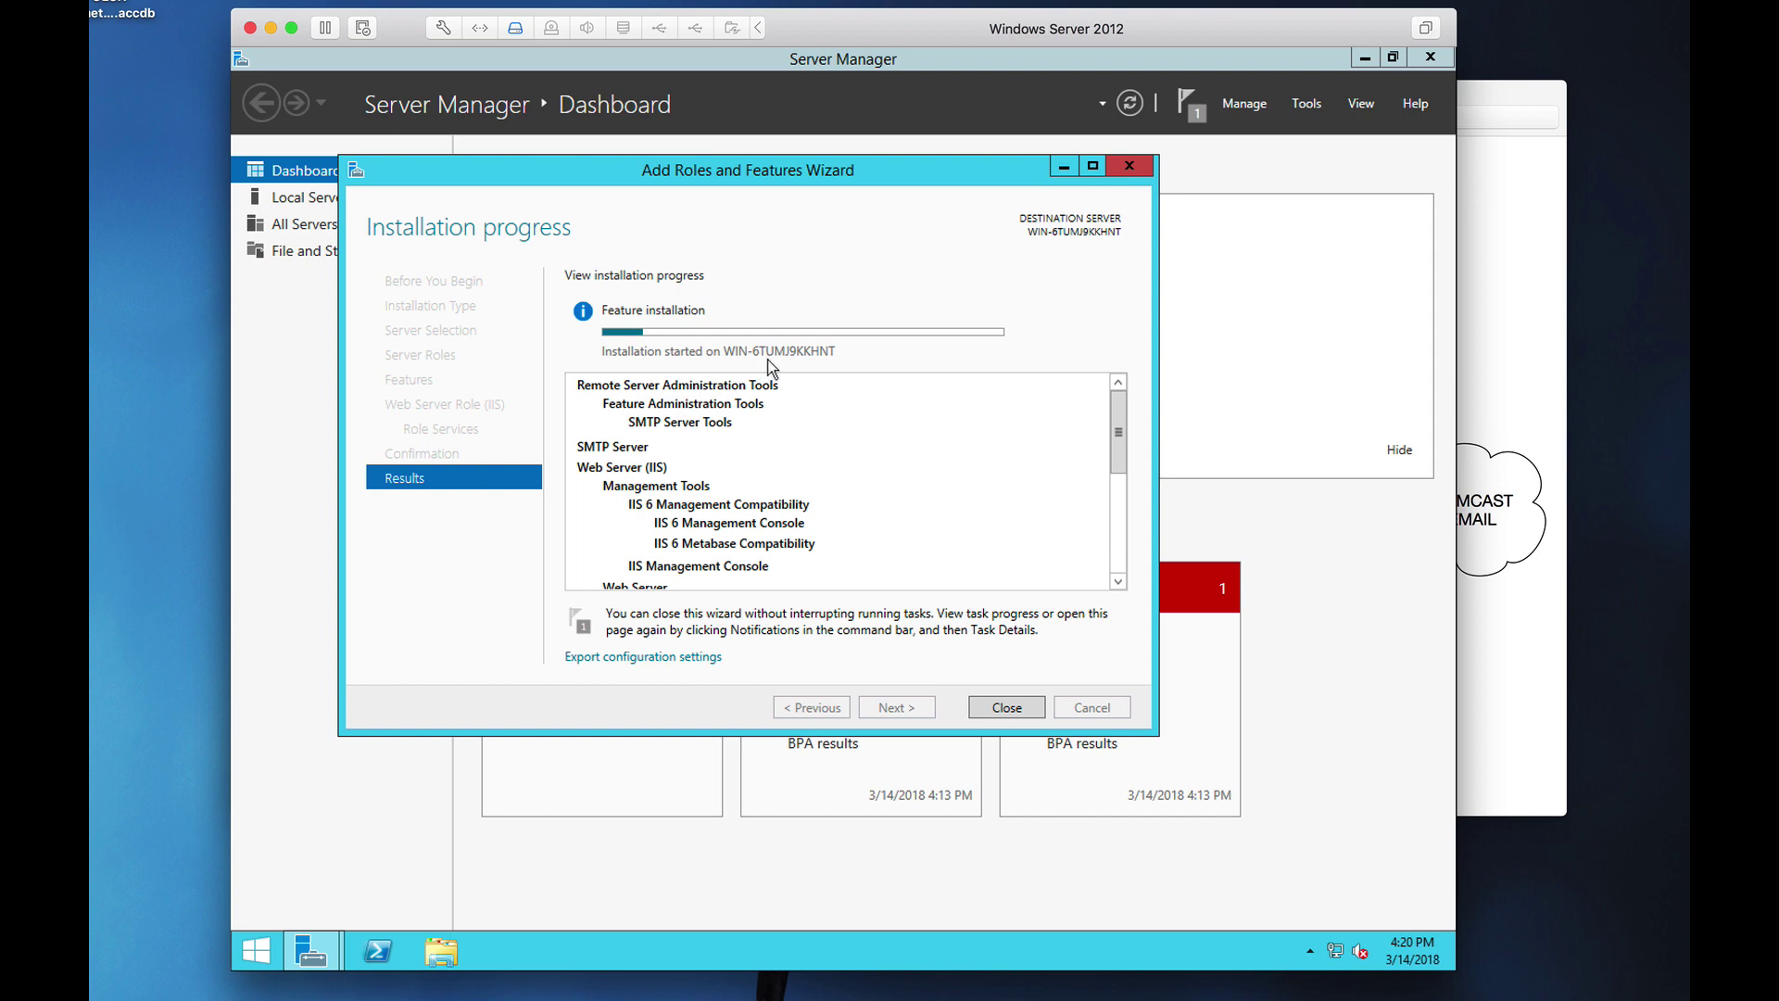
left_click(1288, 0)
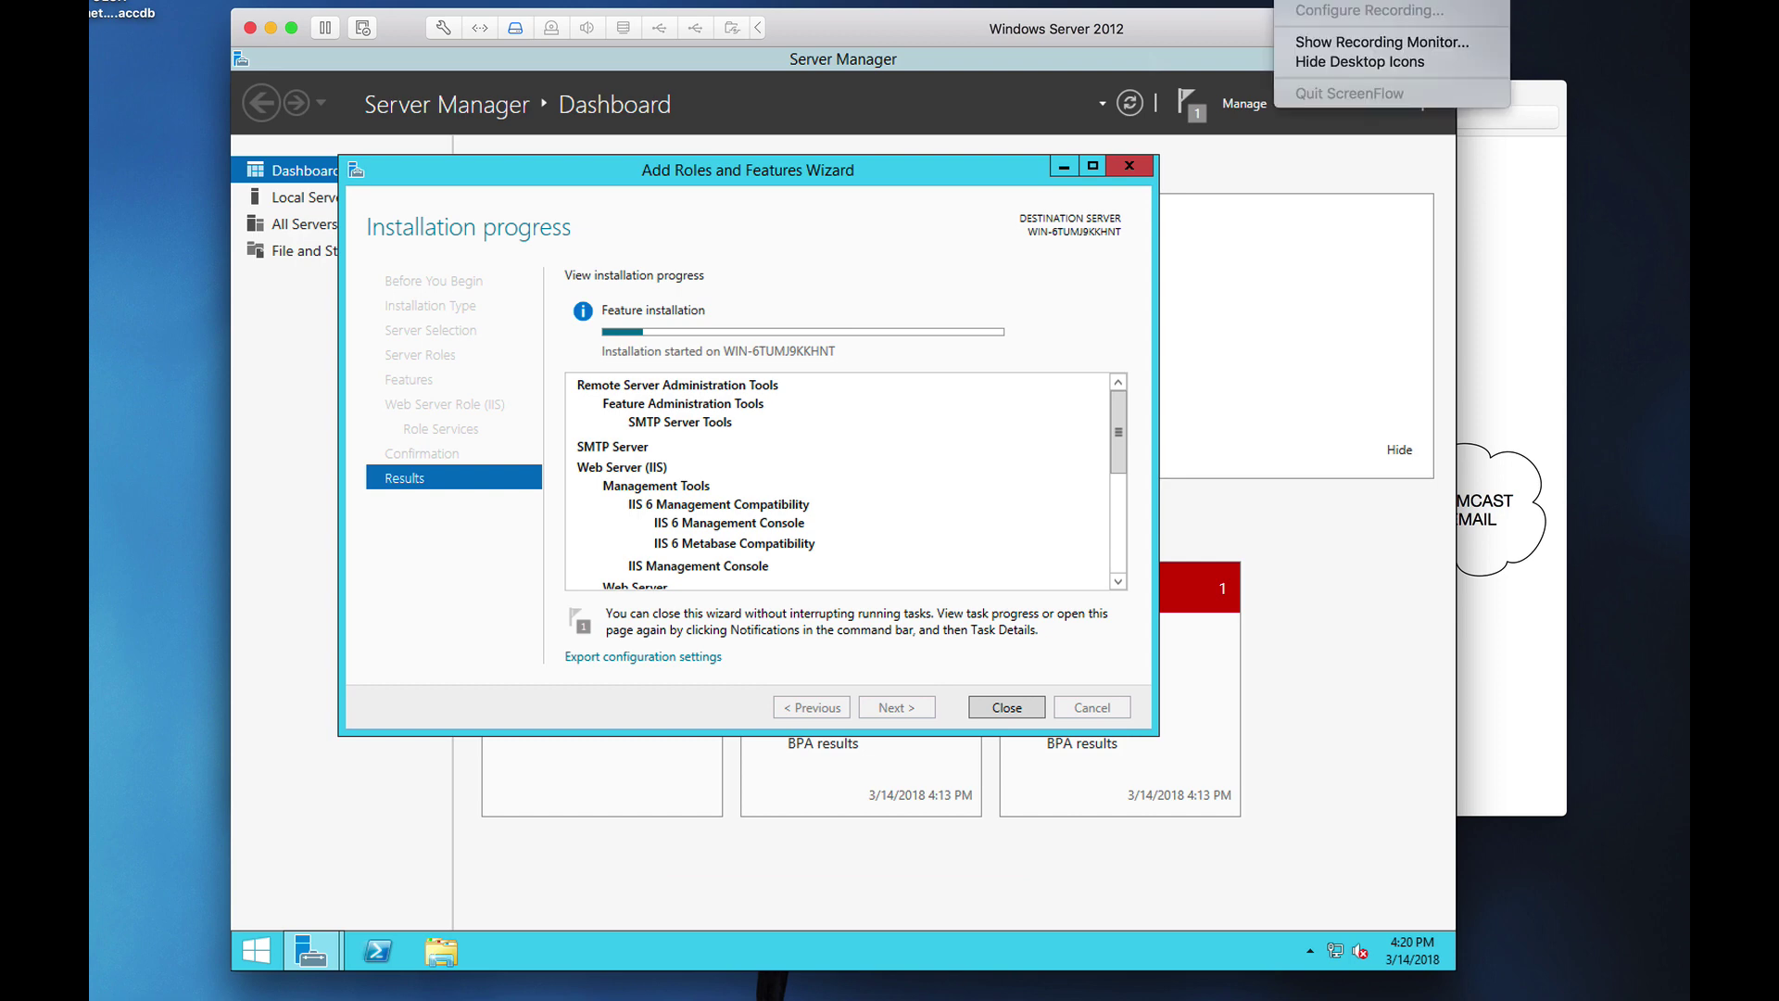
key("Escape")
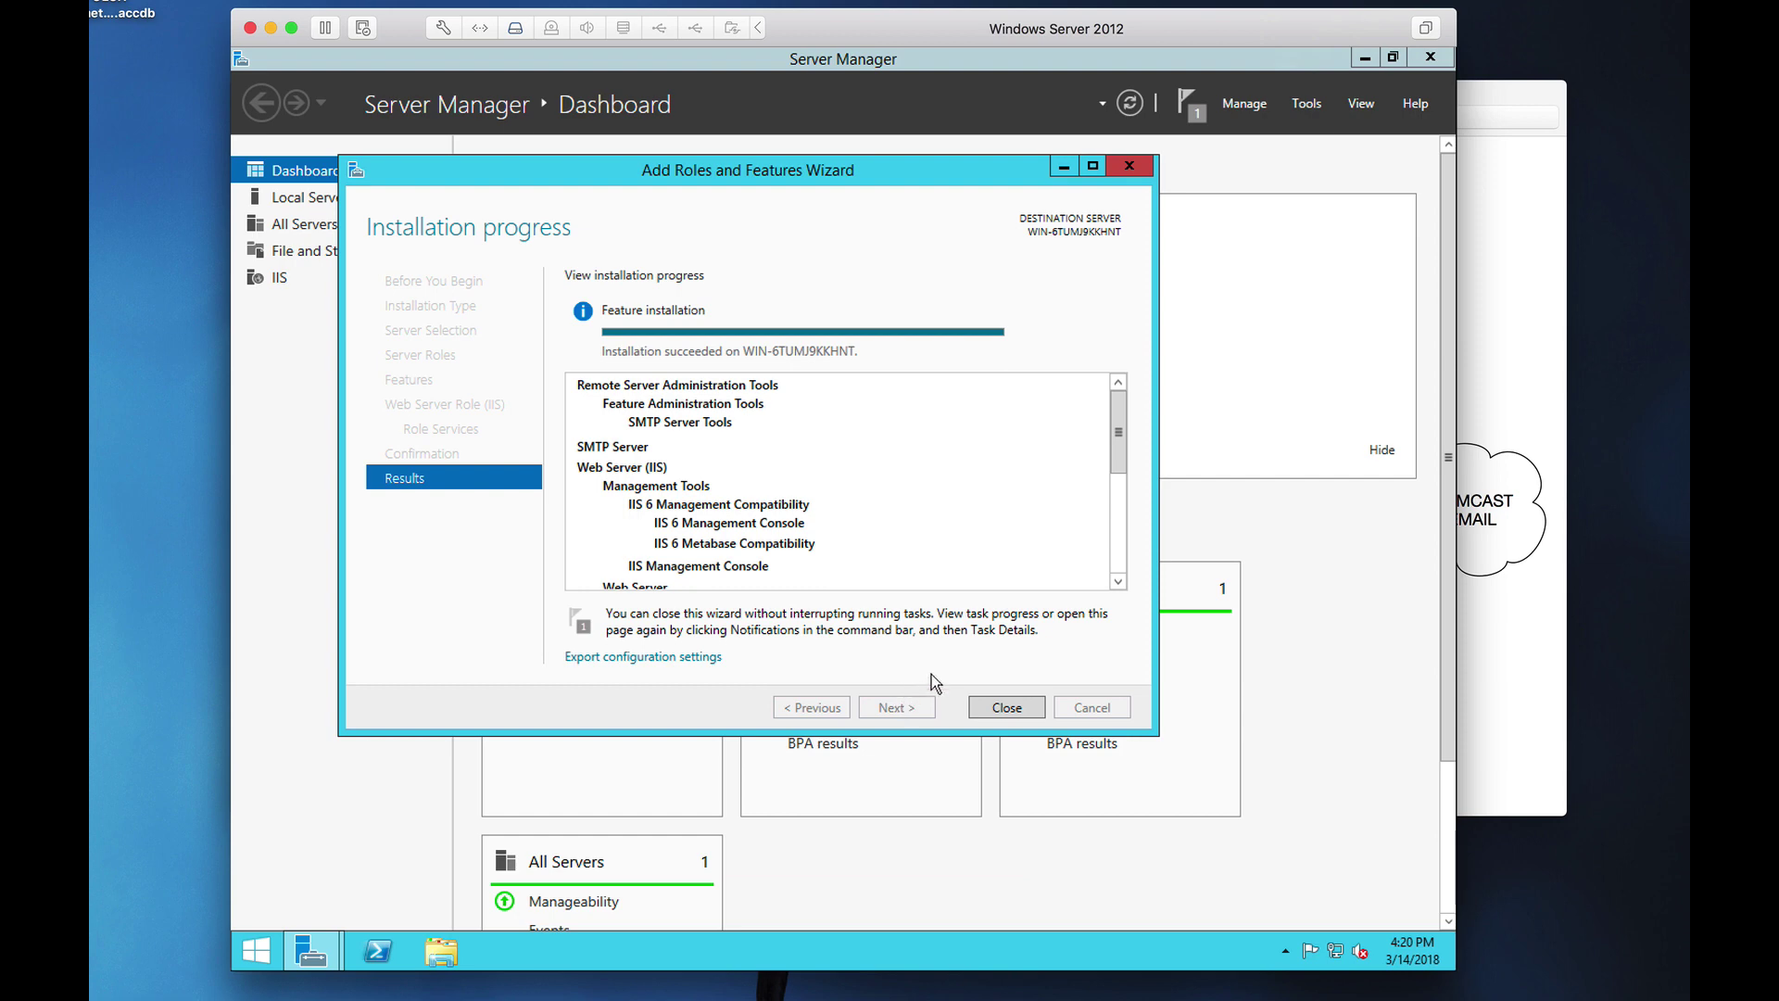
Close the finished wizard, launch IIS 6.0 Manager from Tools, and minimize Server Manager
left_click(1005, 708)
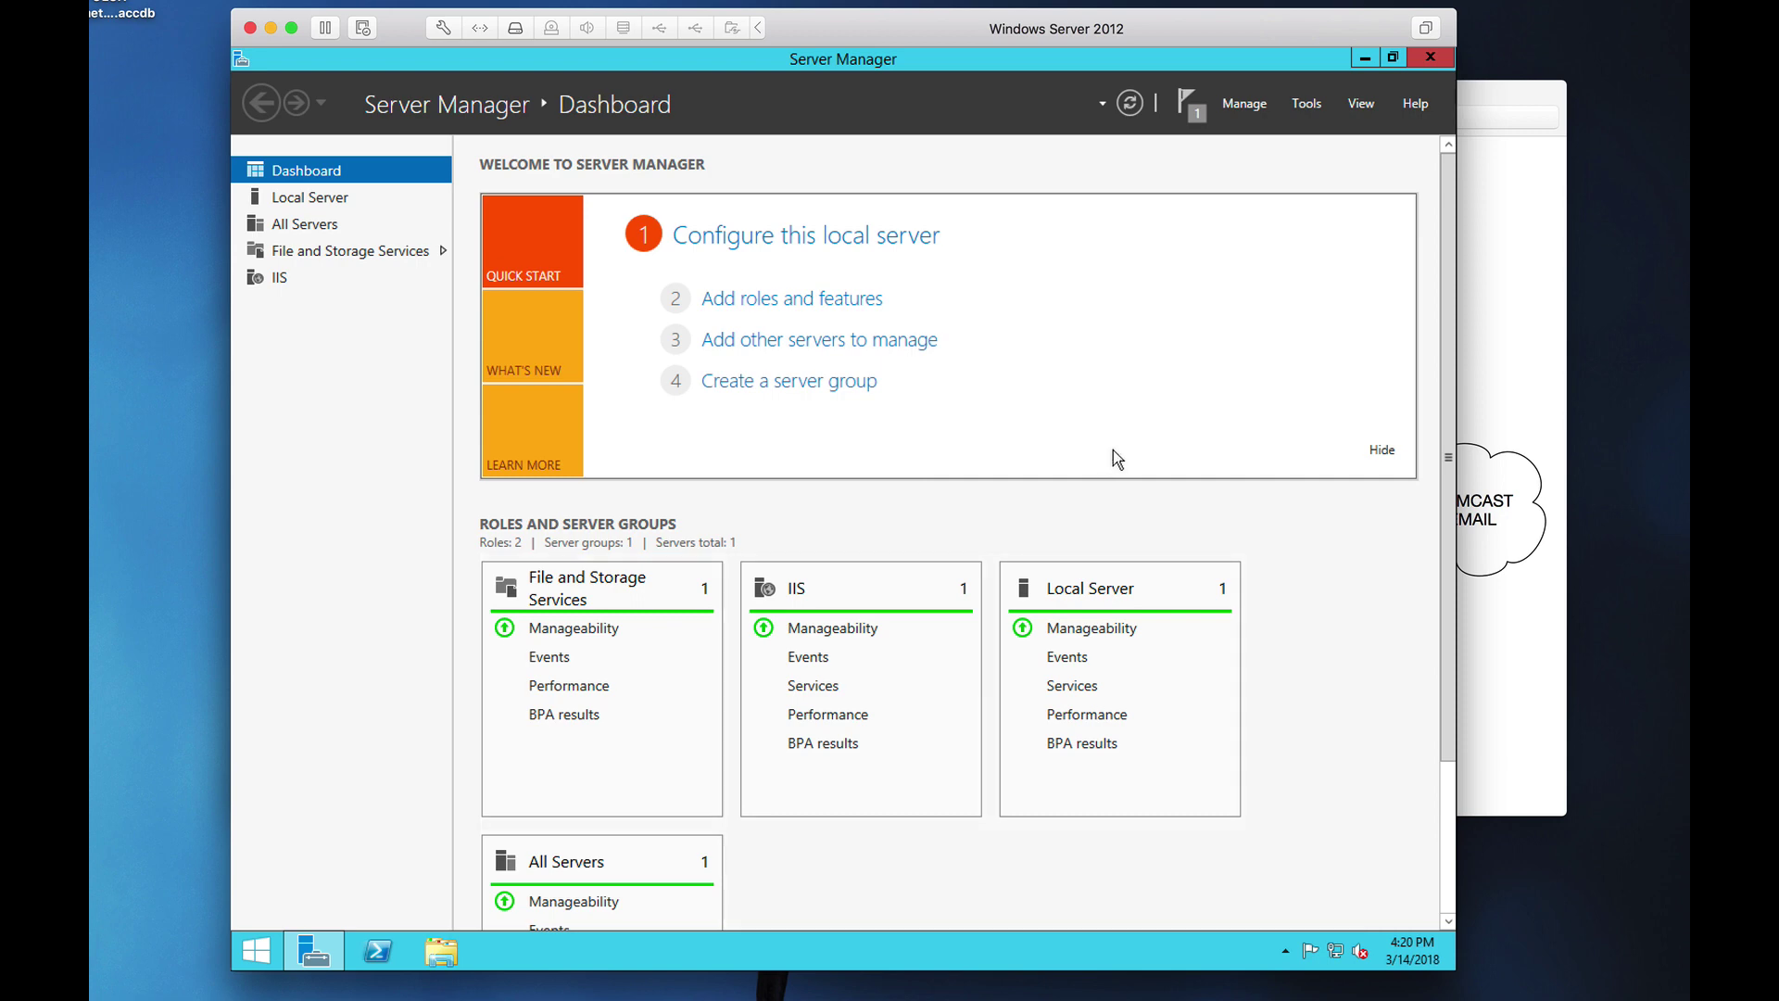
left_click(1307, 107)
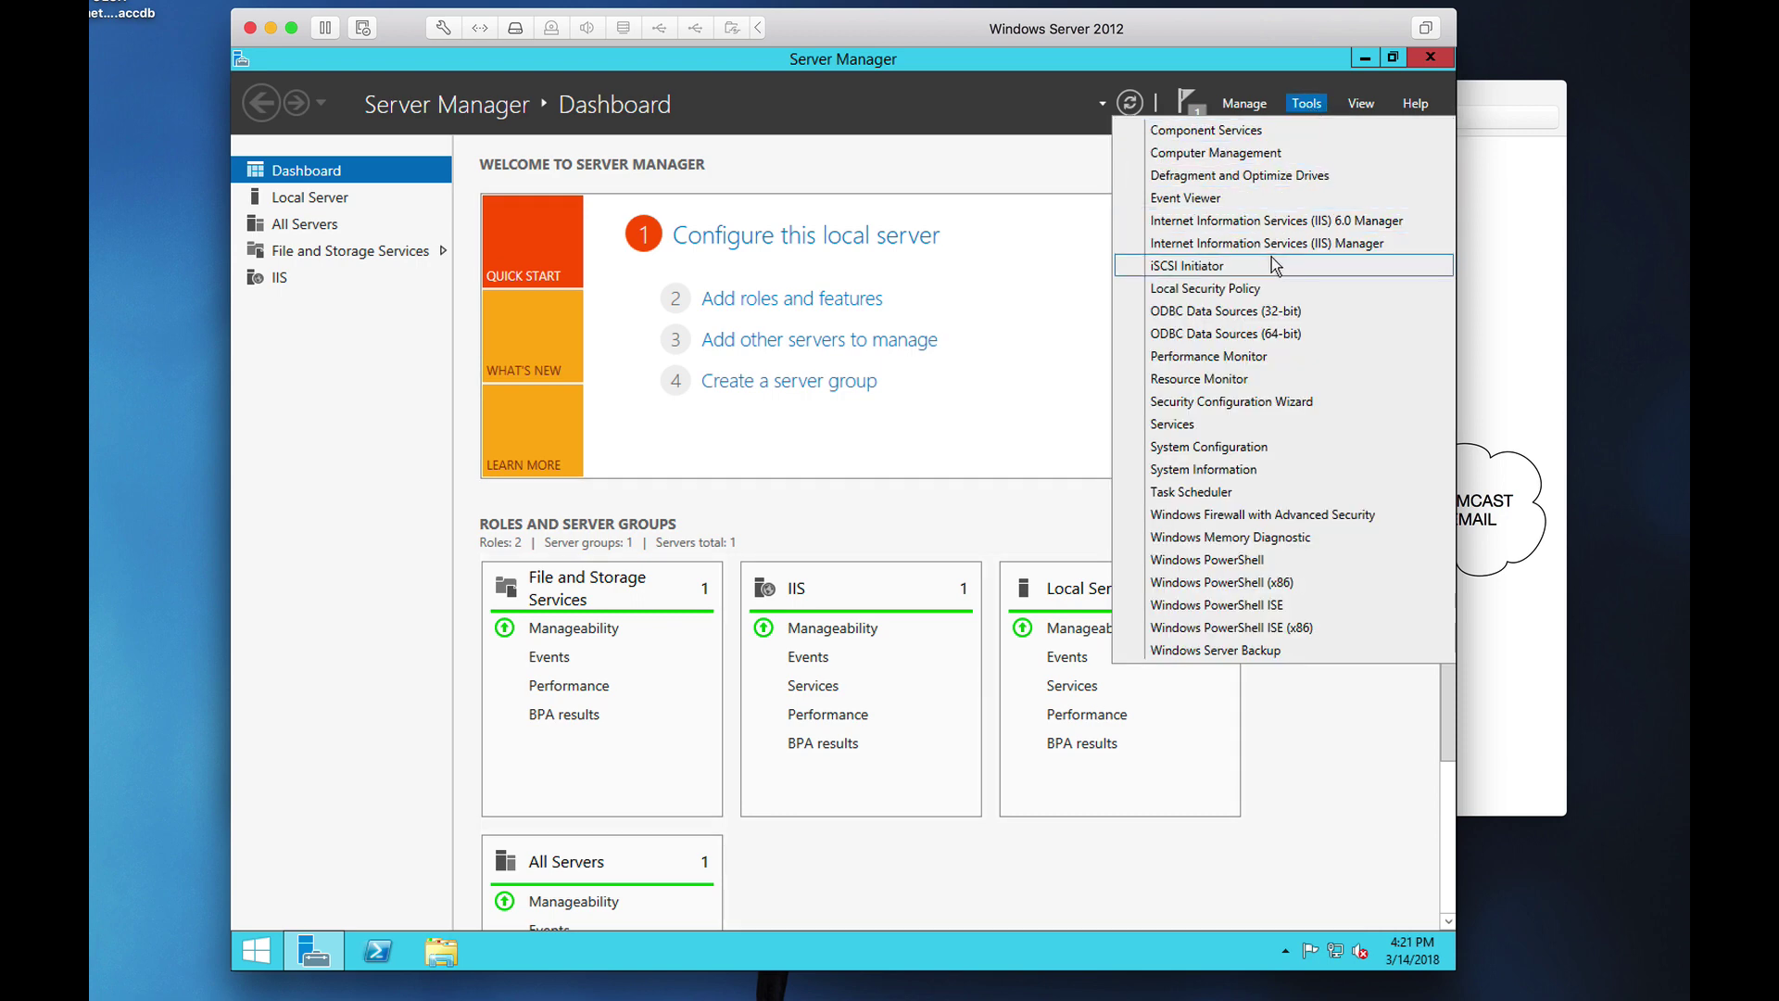
left_click(1359, 220)
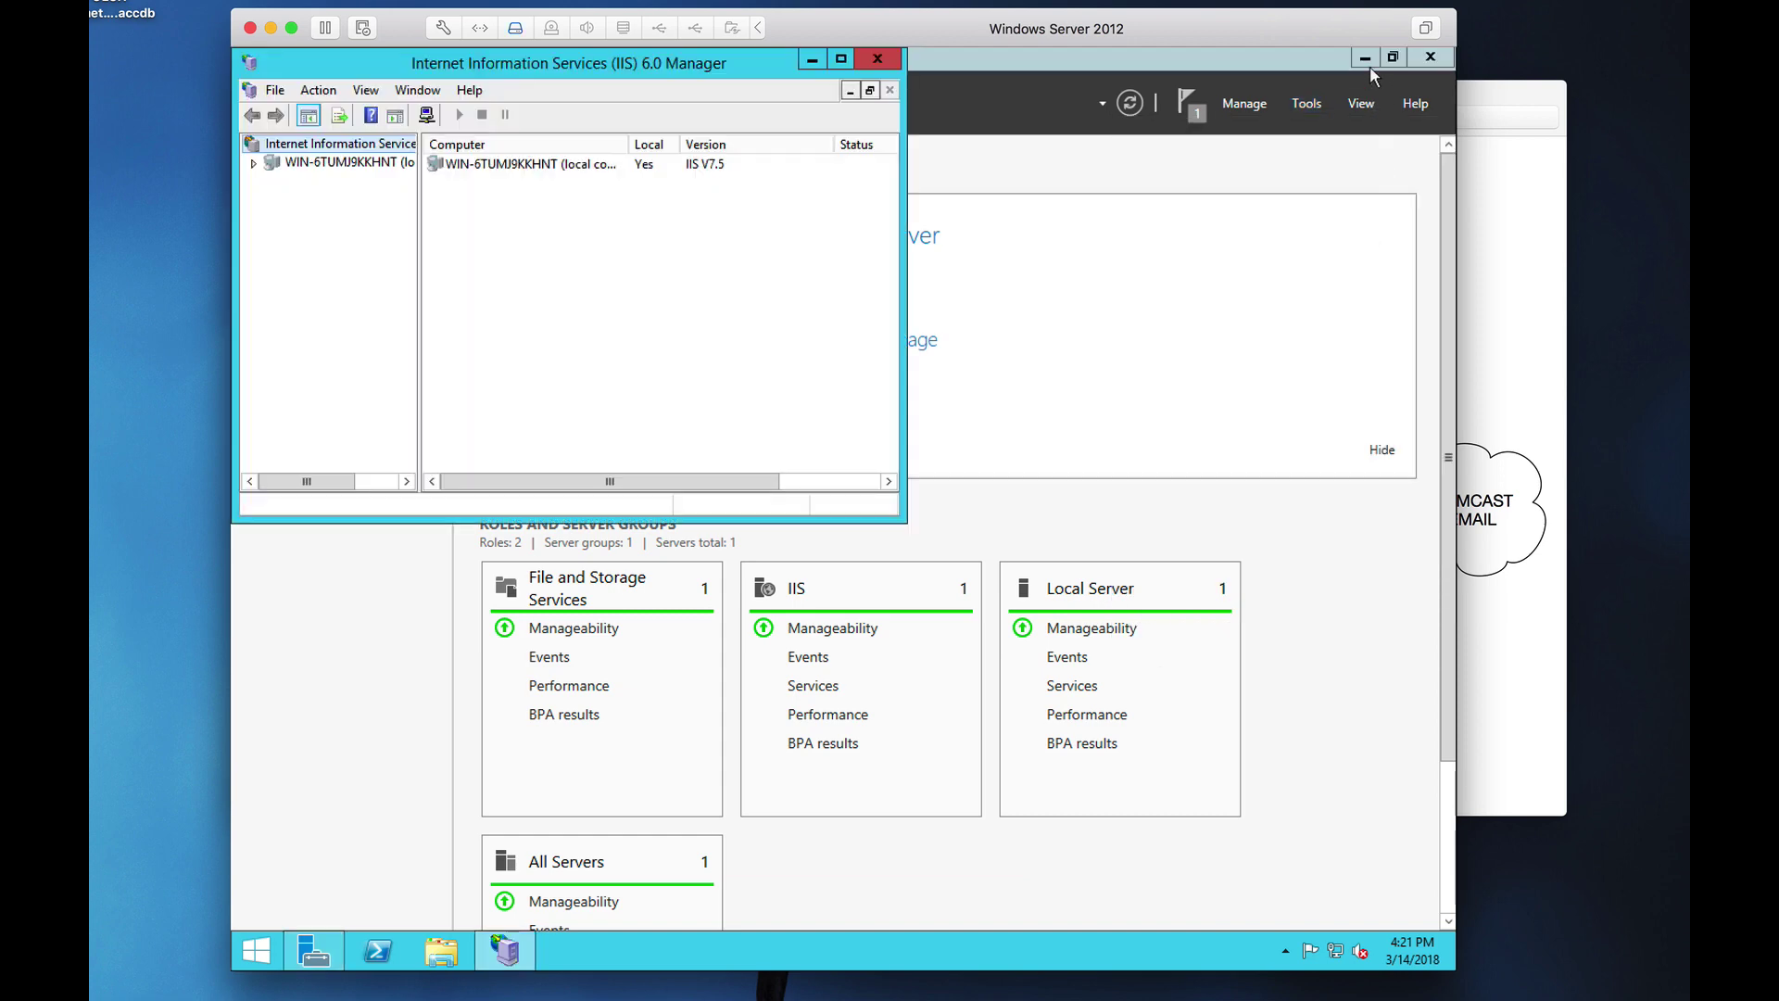
left_click(1366, 58)
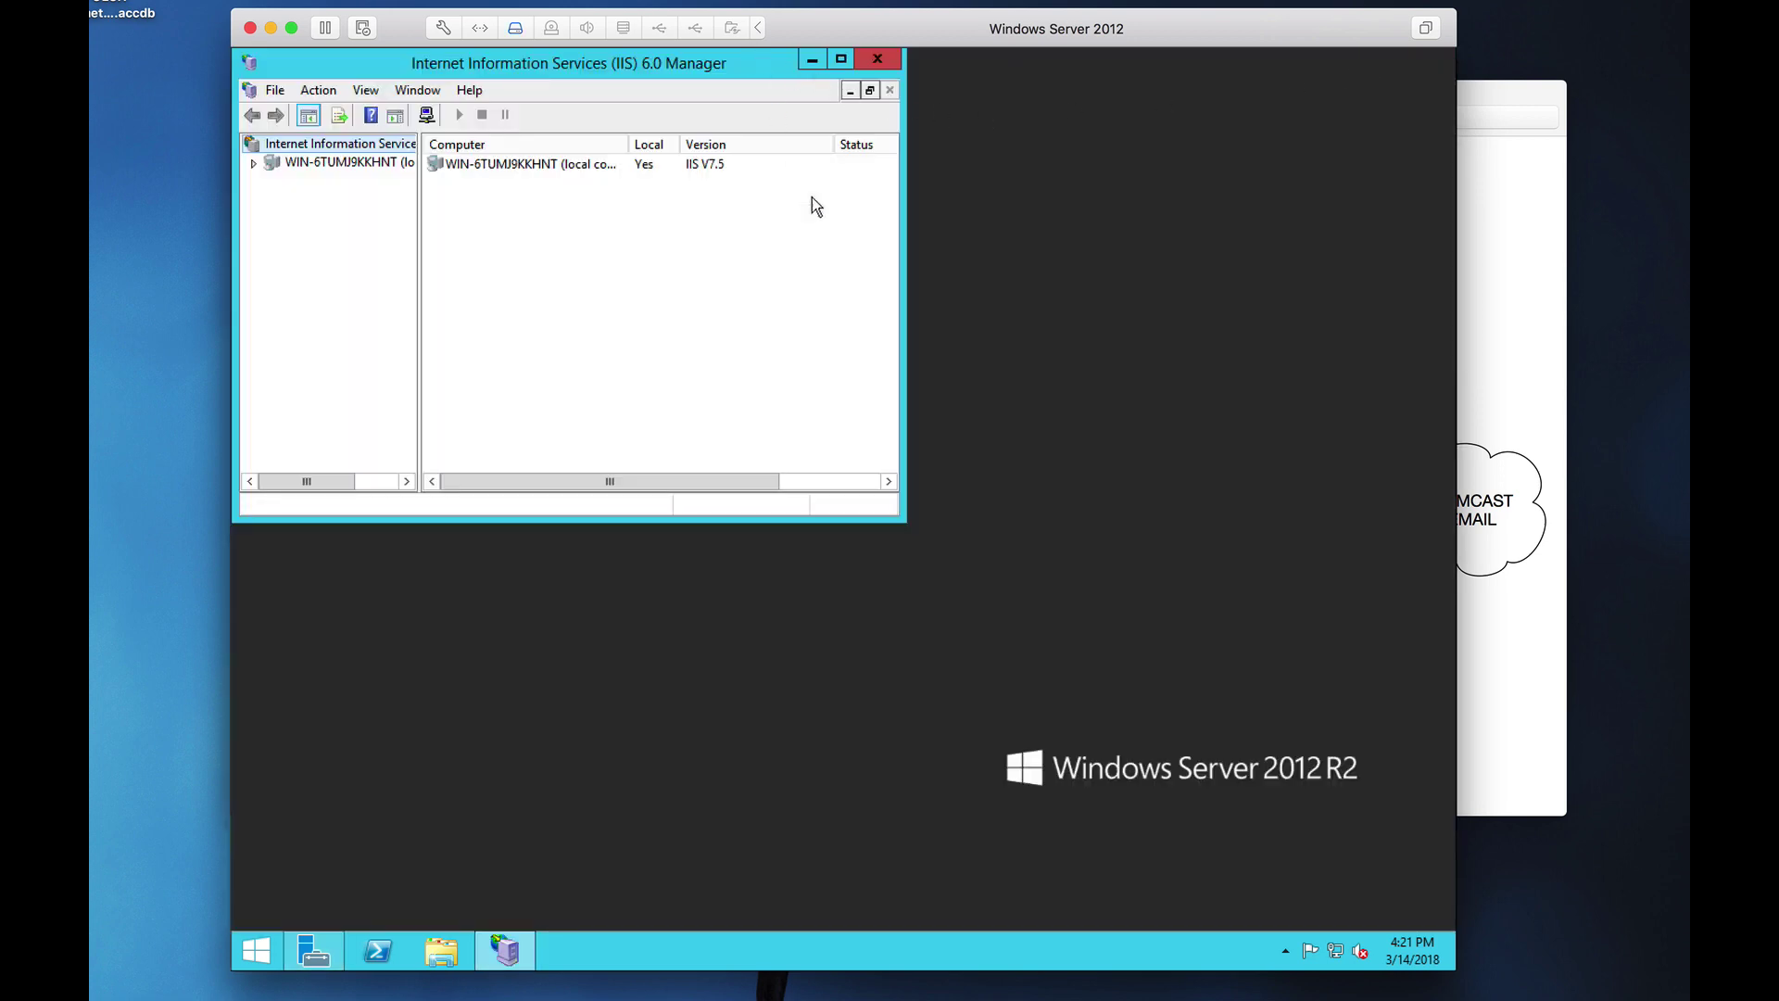
Enlarge and center IIS 6.0 Manager, expand the local server, and widen the tree pane
left_click_drag(904, 519, 1227, 751)
left_click_drag(846, 74, 1008, 115)
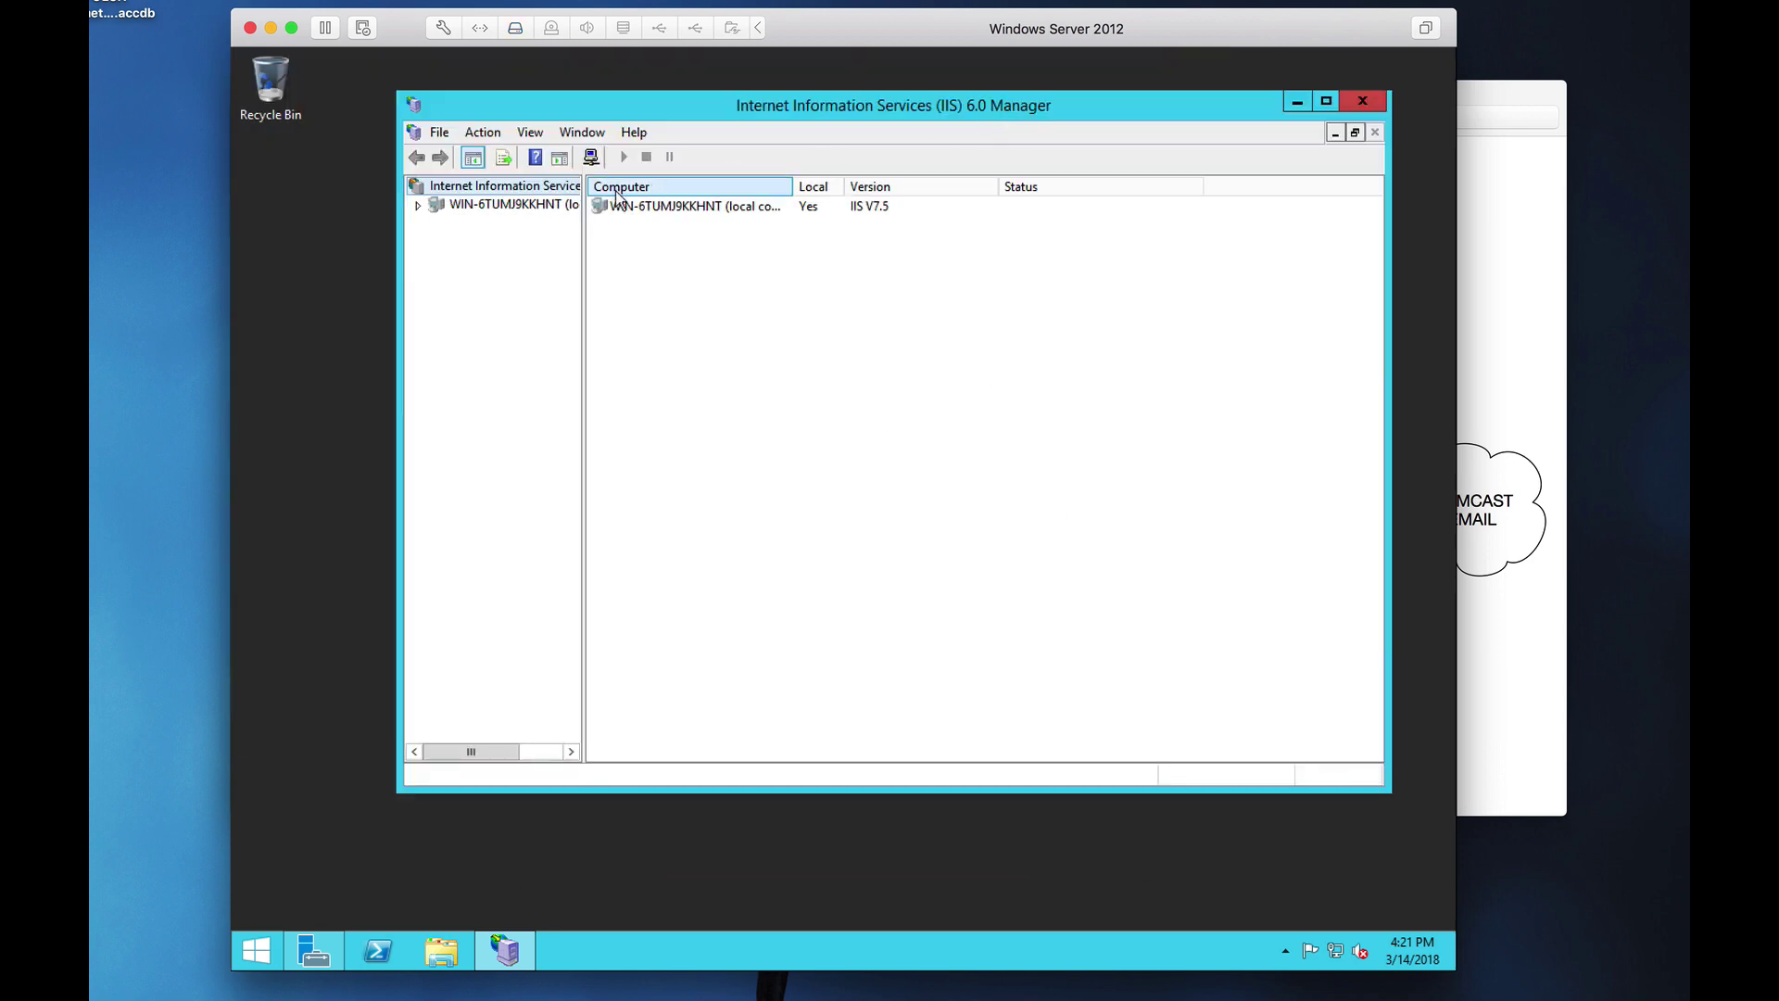
double_click(563, 204)
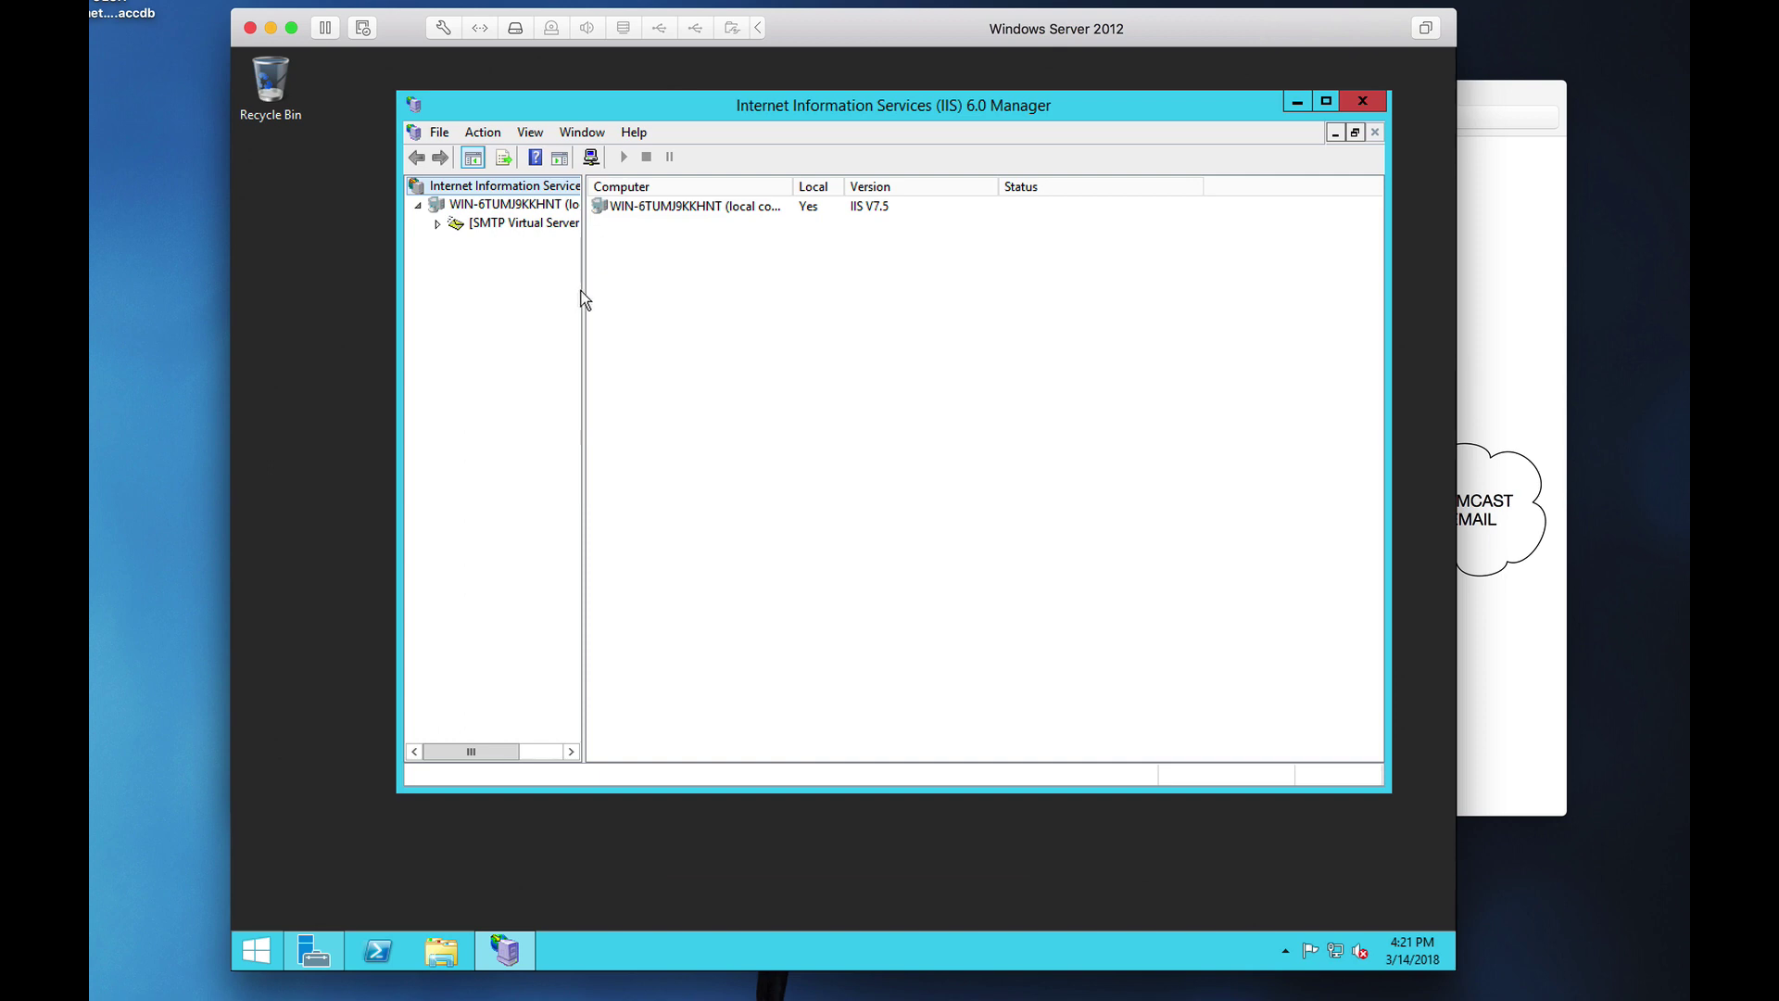
left_click_drag(584, 294, 730, 355)
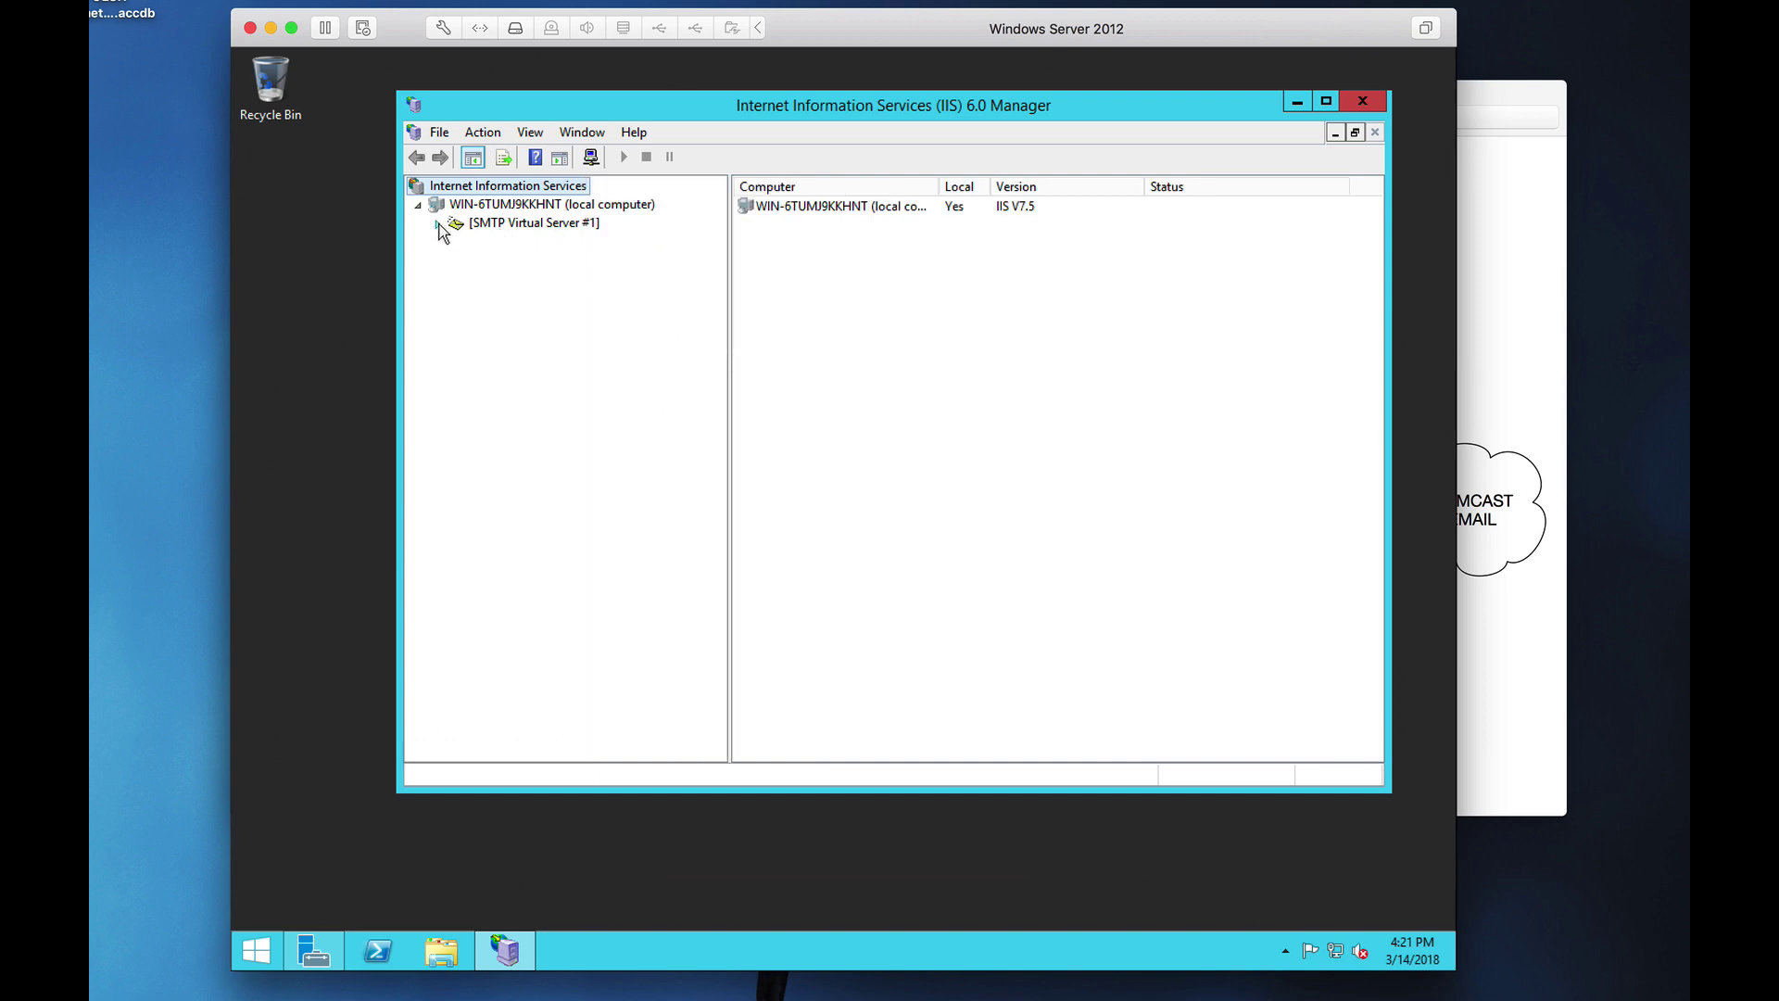
right_click(464, 210)
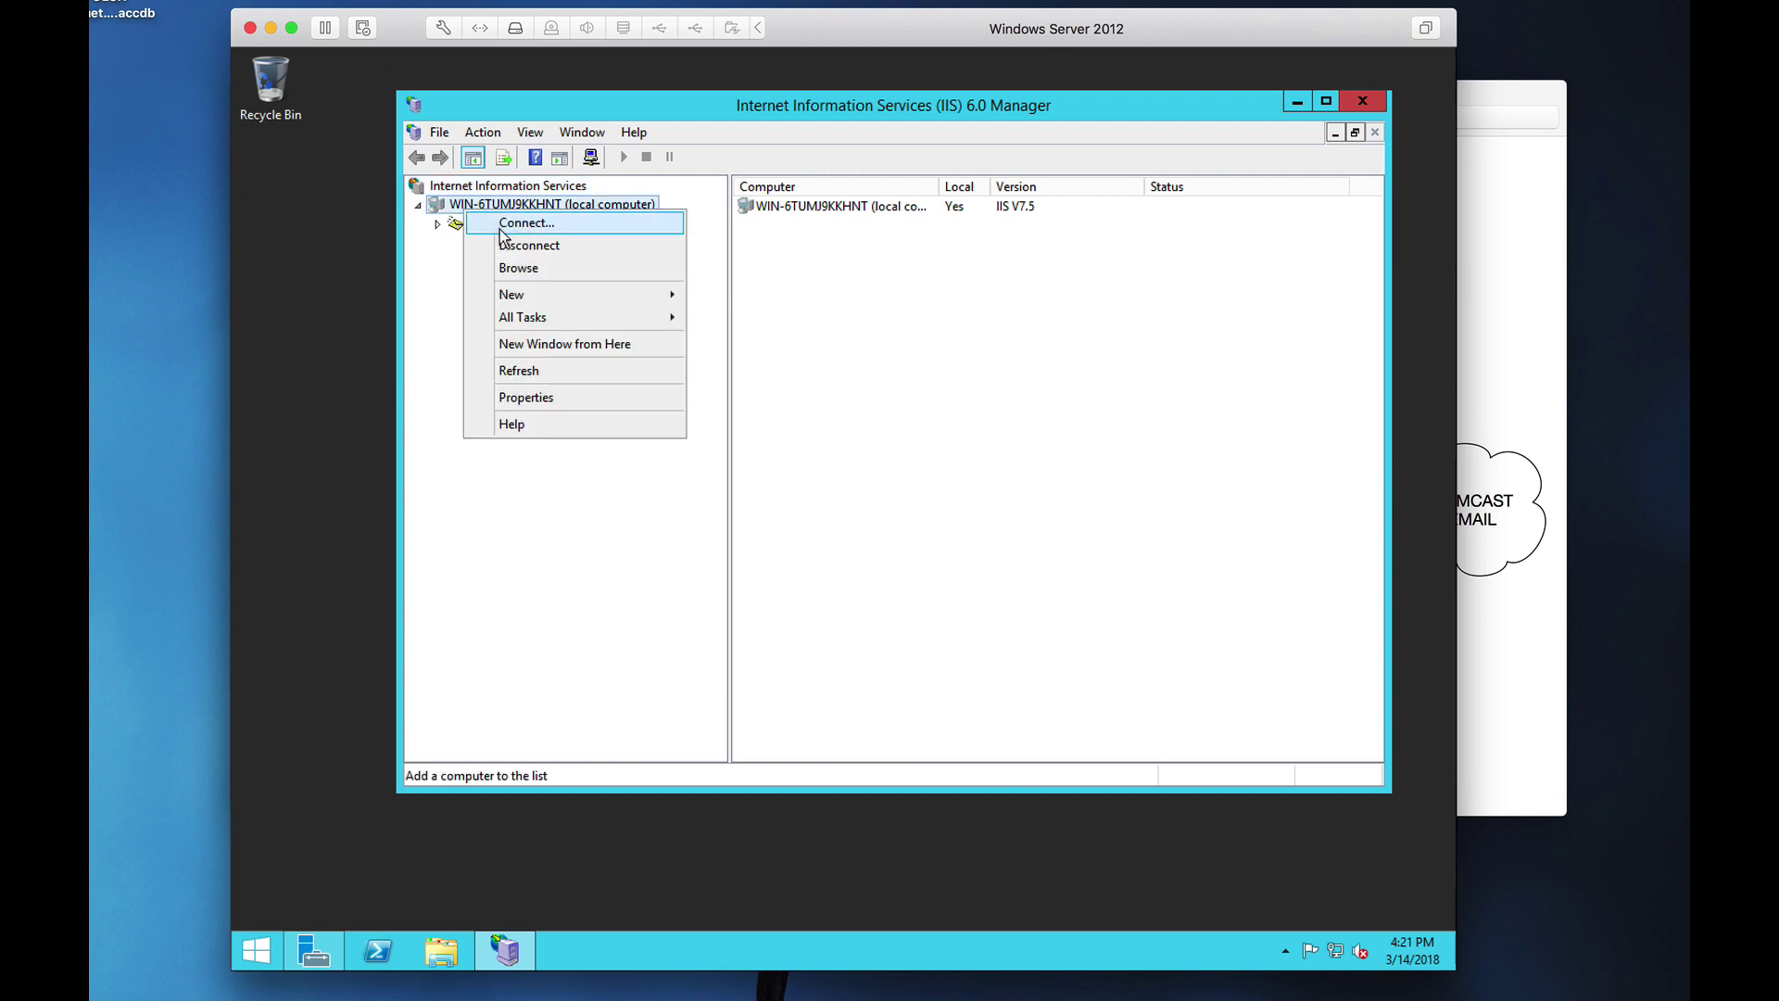
mouse_move(664, 299)
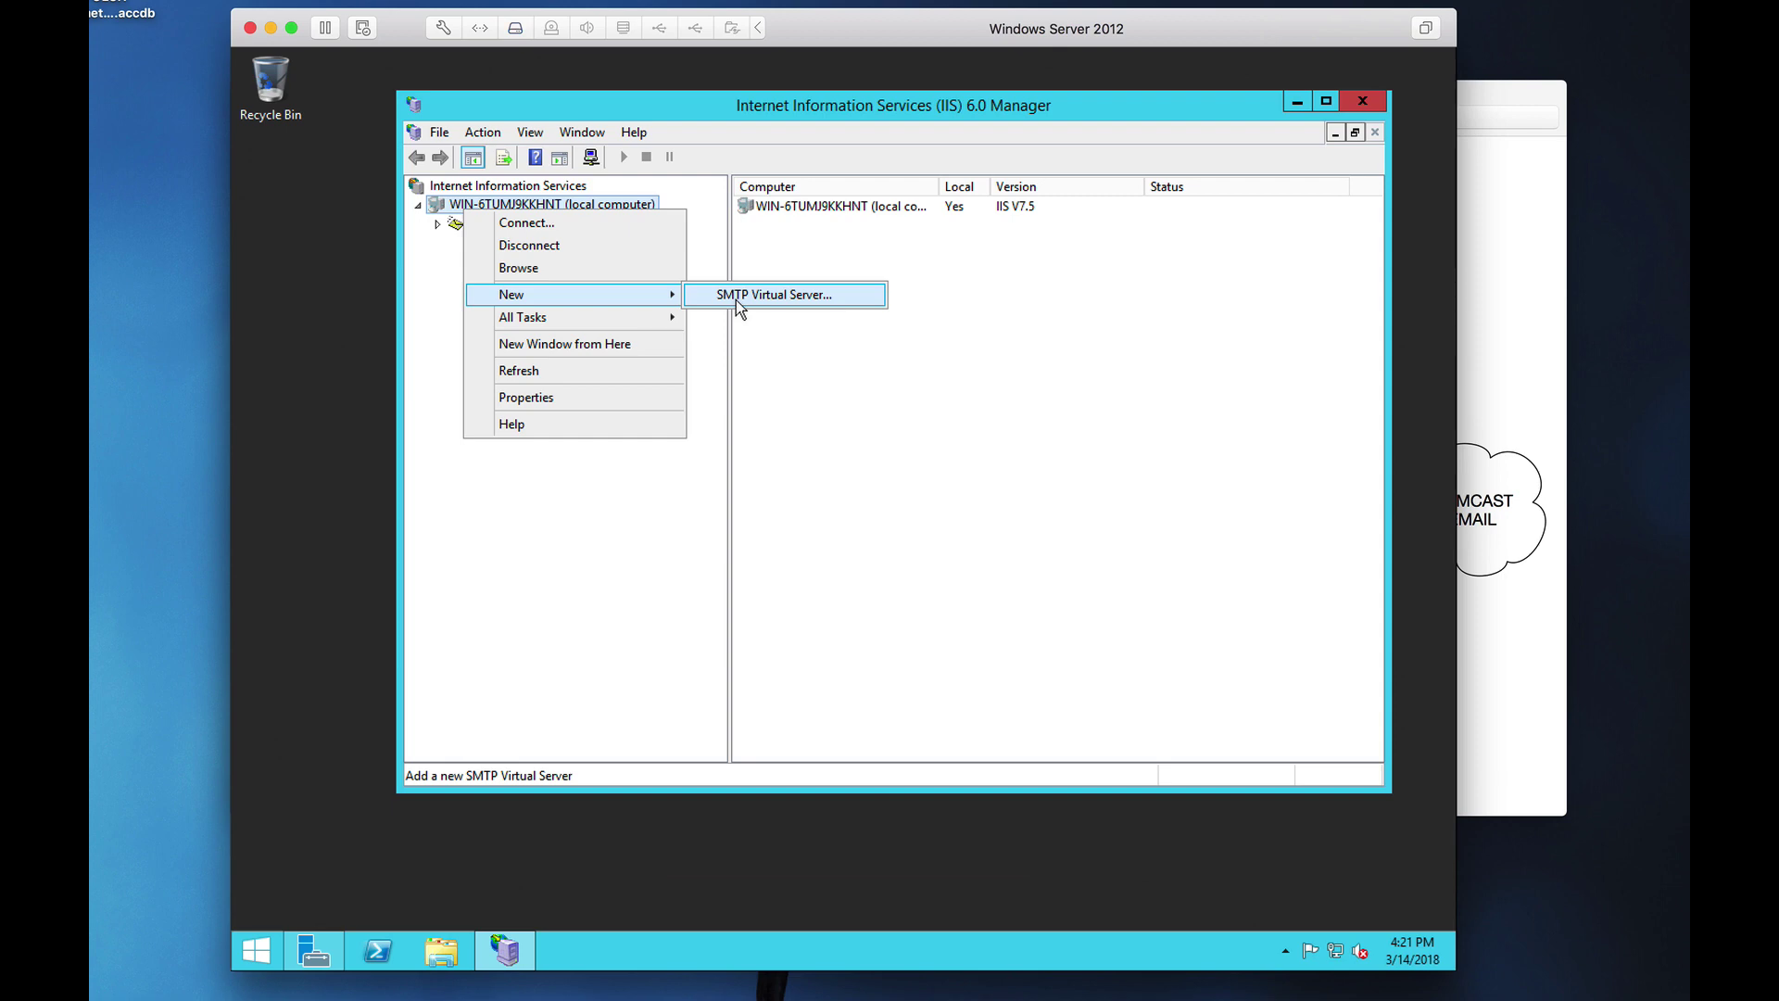
left_click(711, 415)
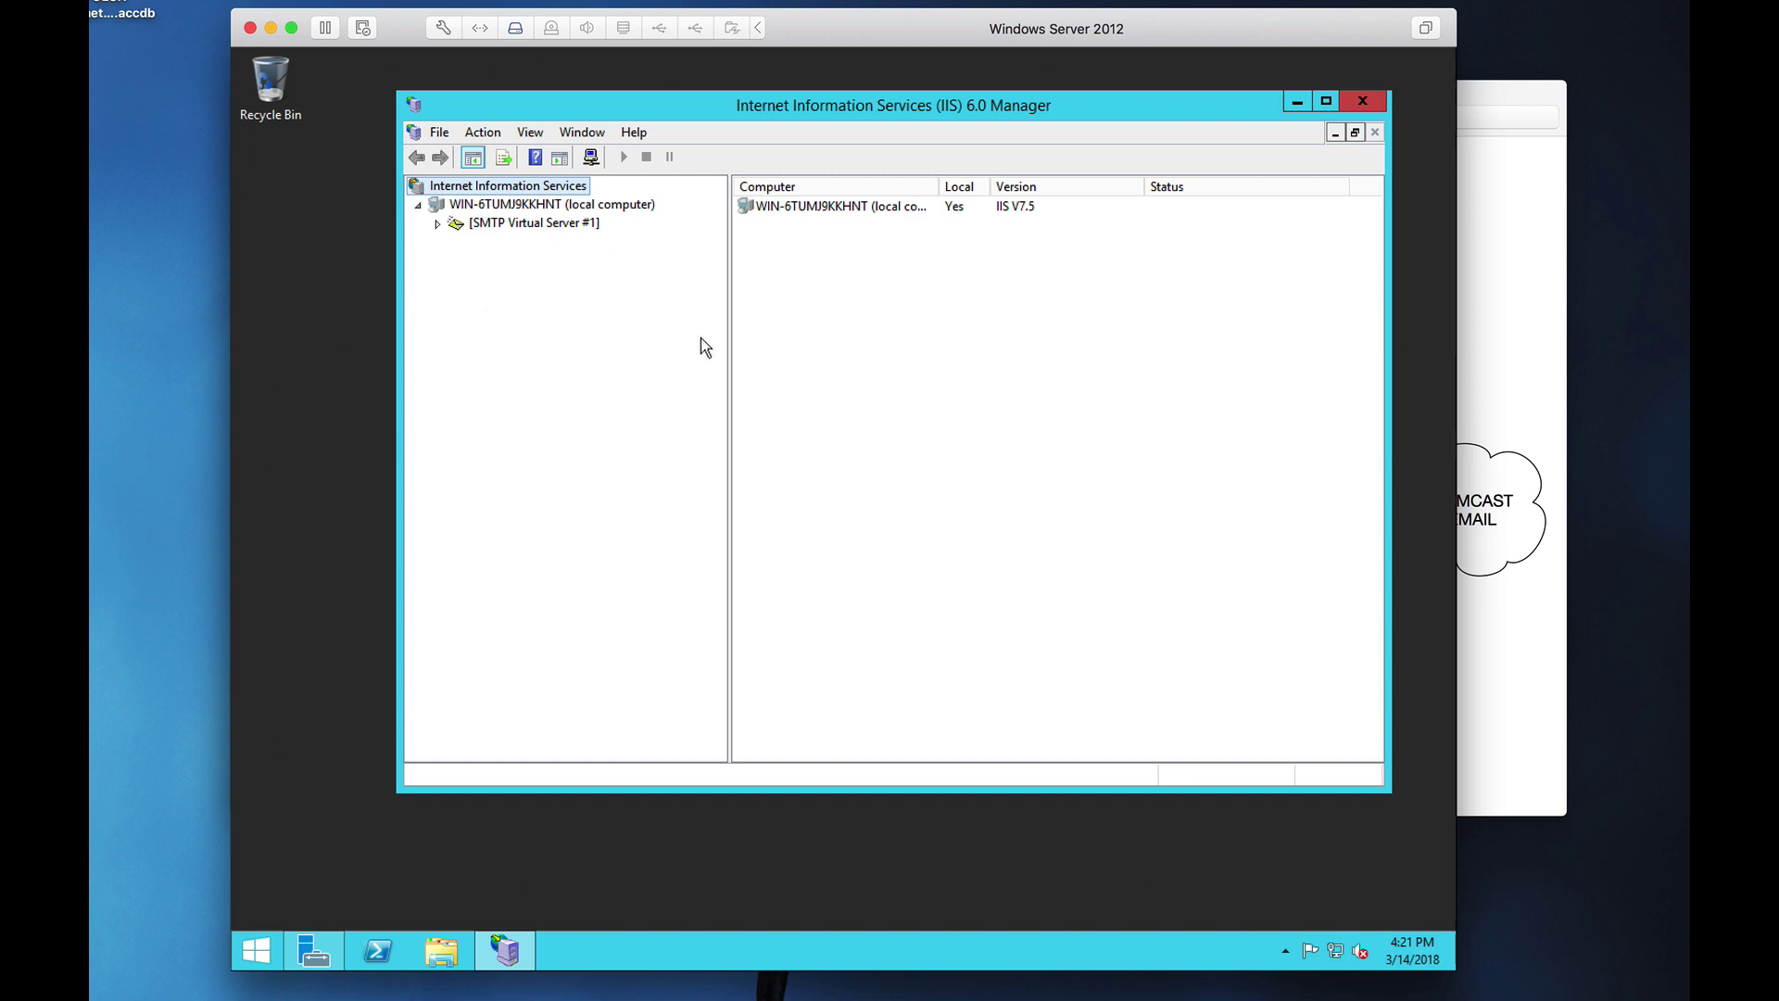
Rename SMTP Virtual Server #1 to 'SMTP COMCAST RELAY'
right_click(513, 227)
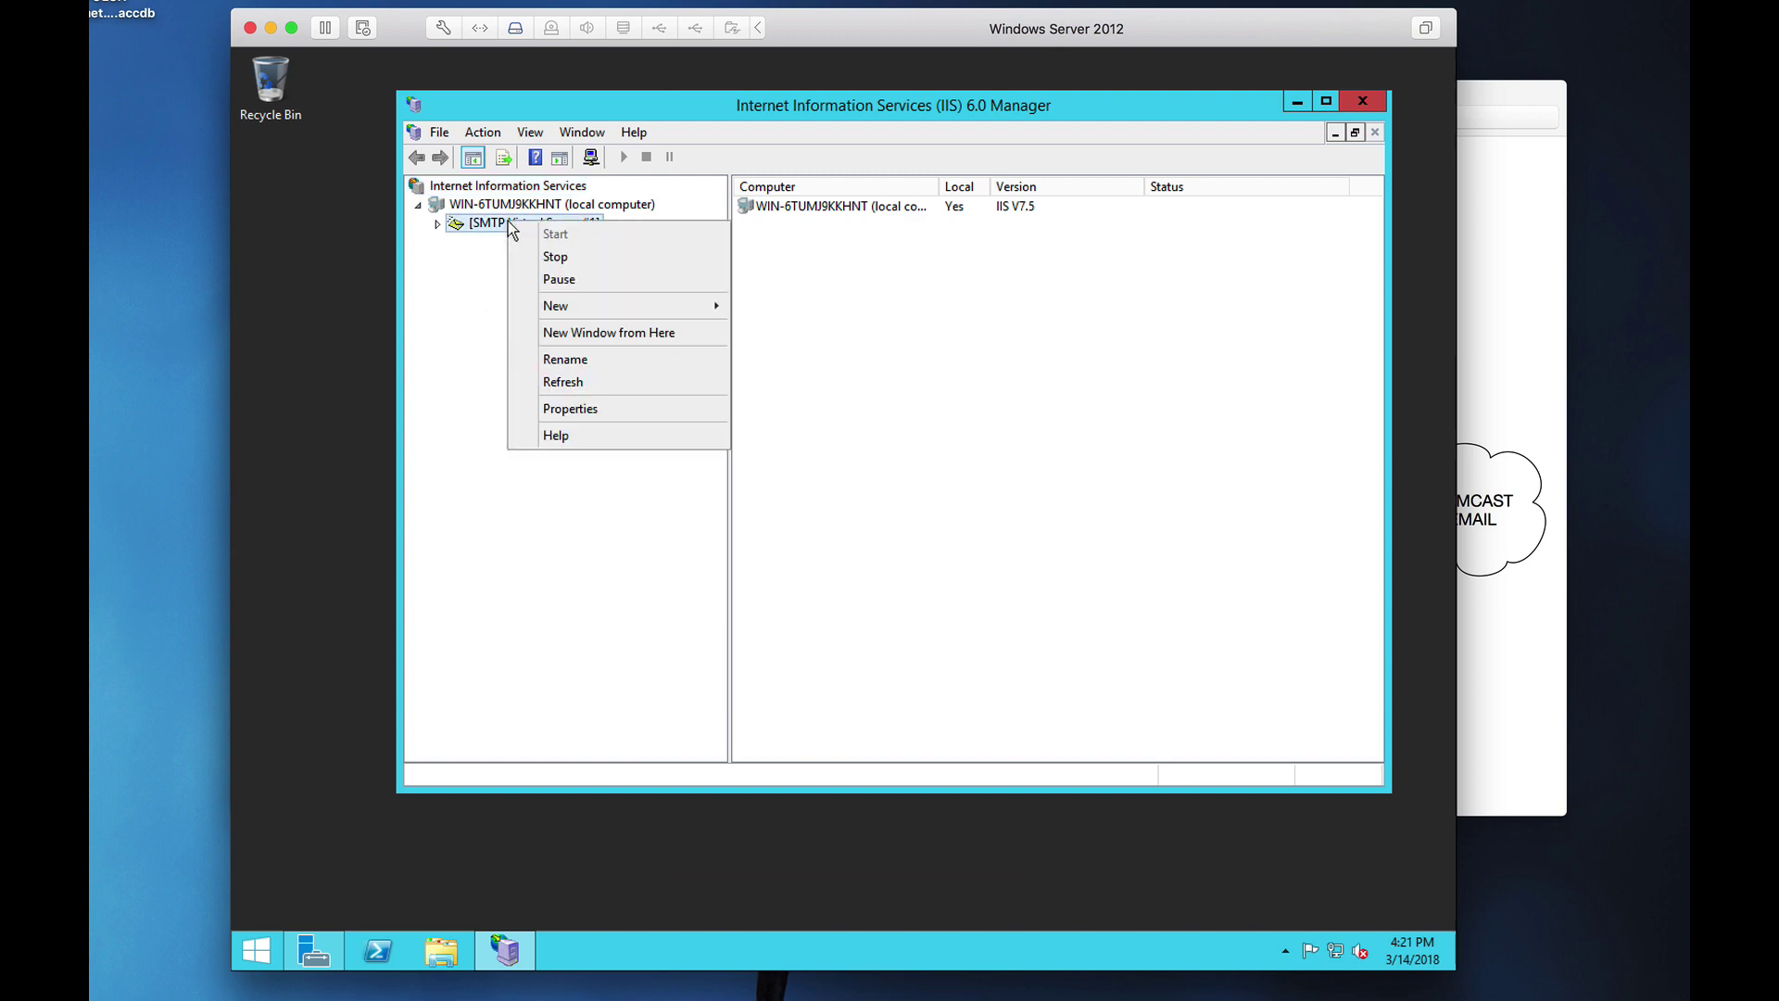
left_click(573, 361)
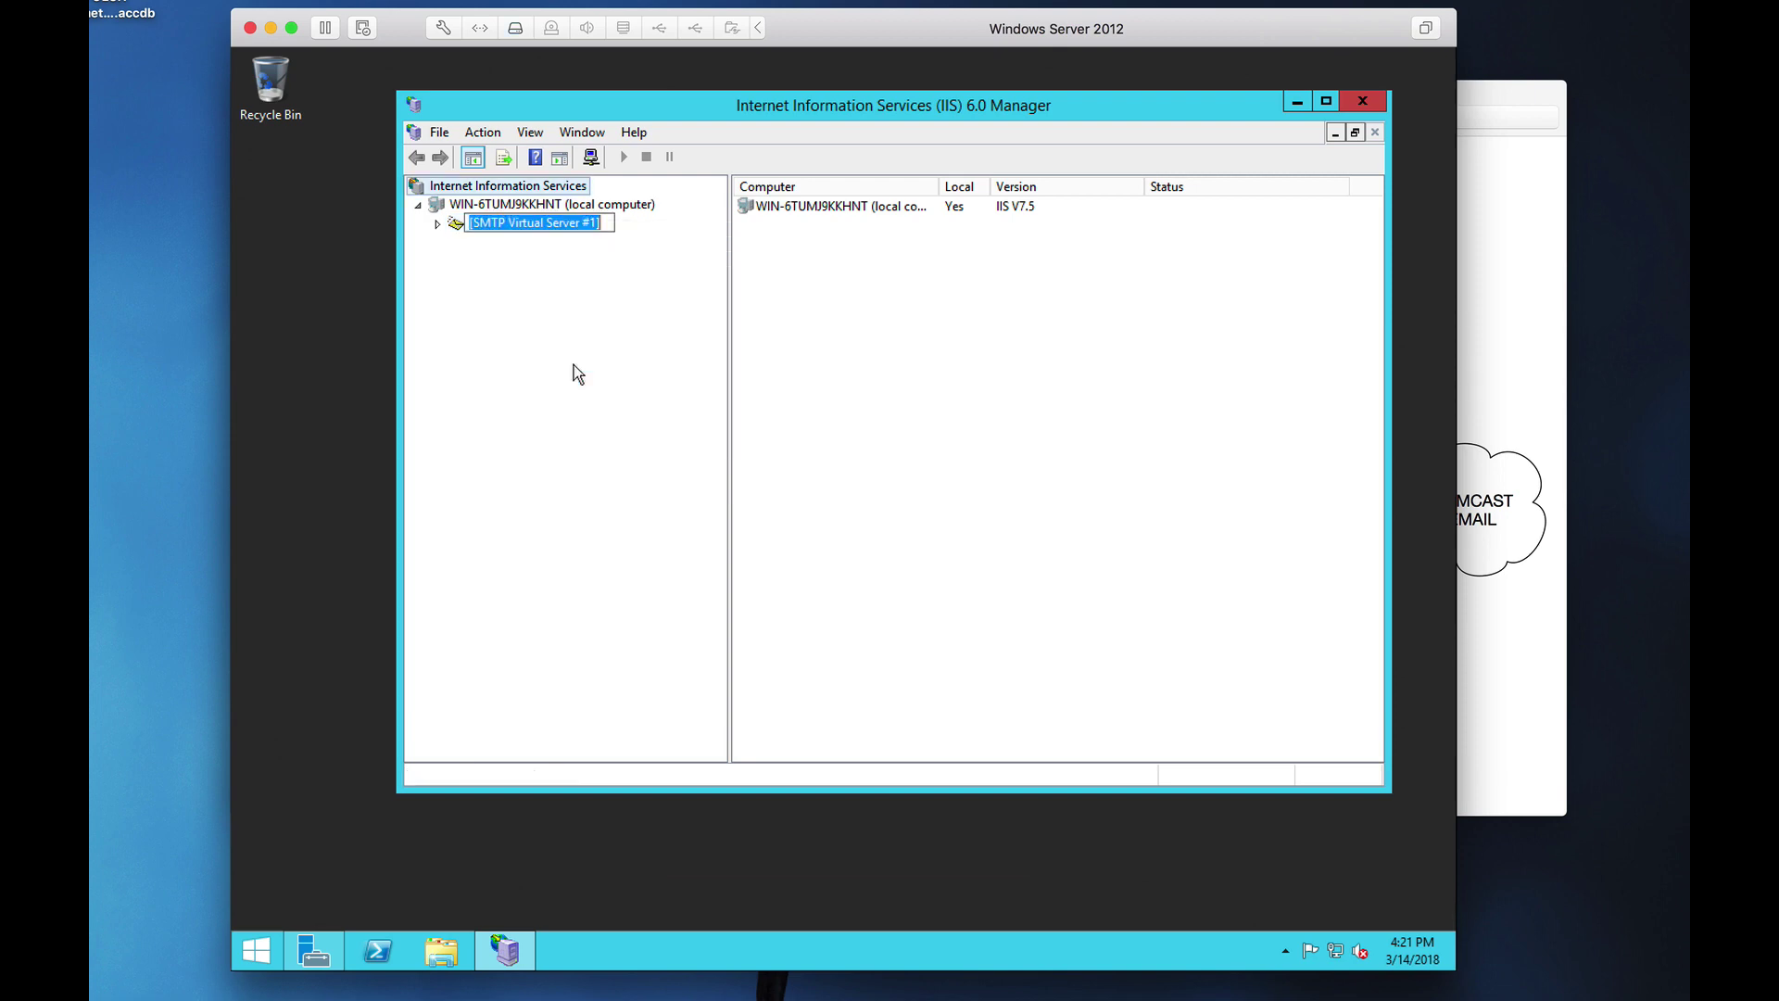
type("SMTP COM")
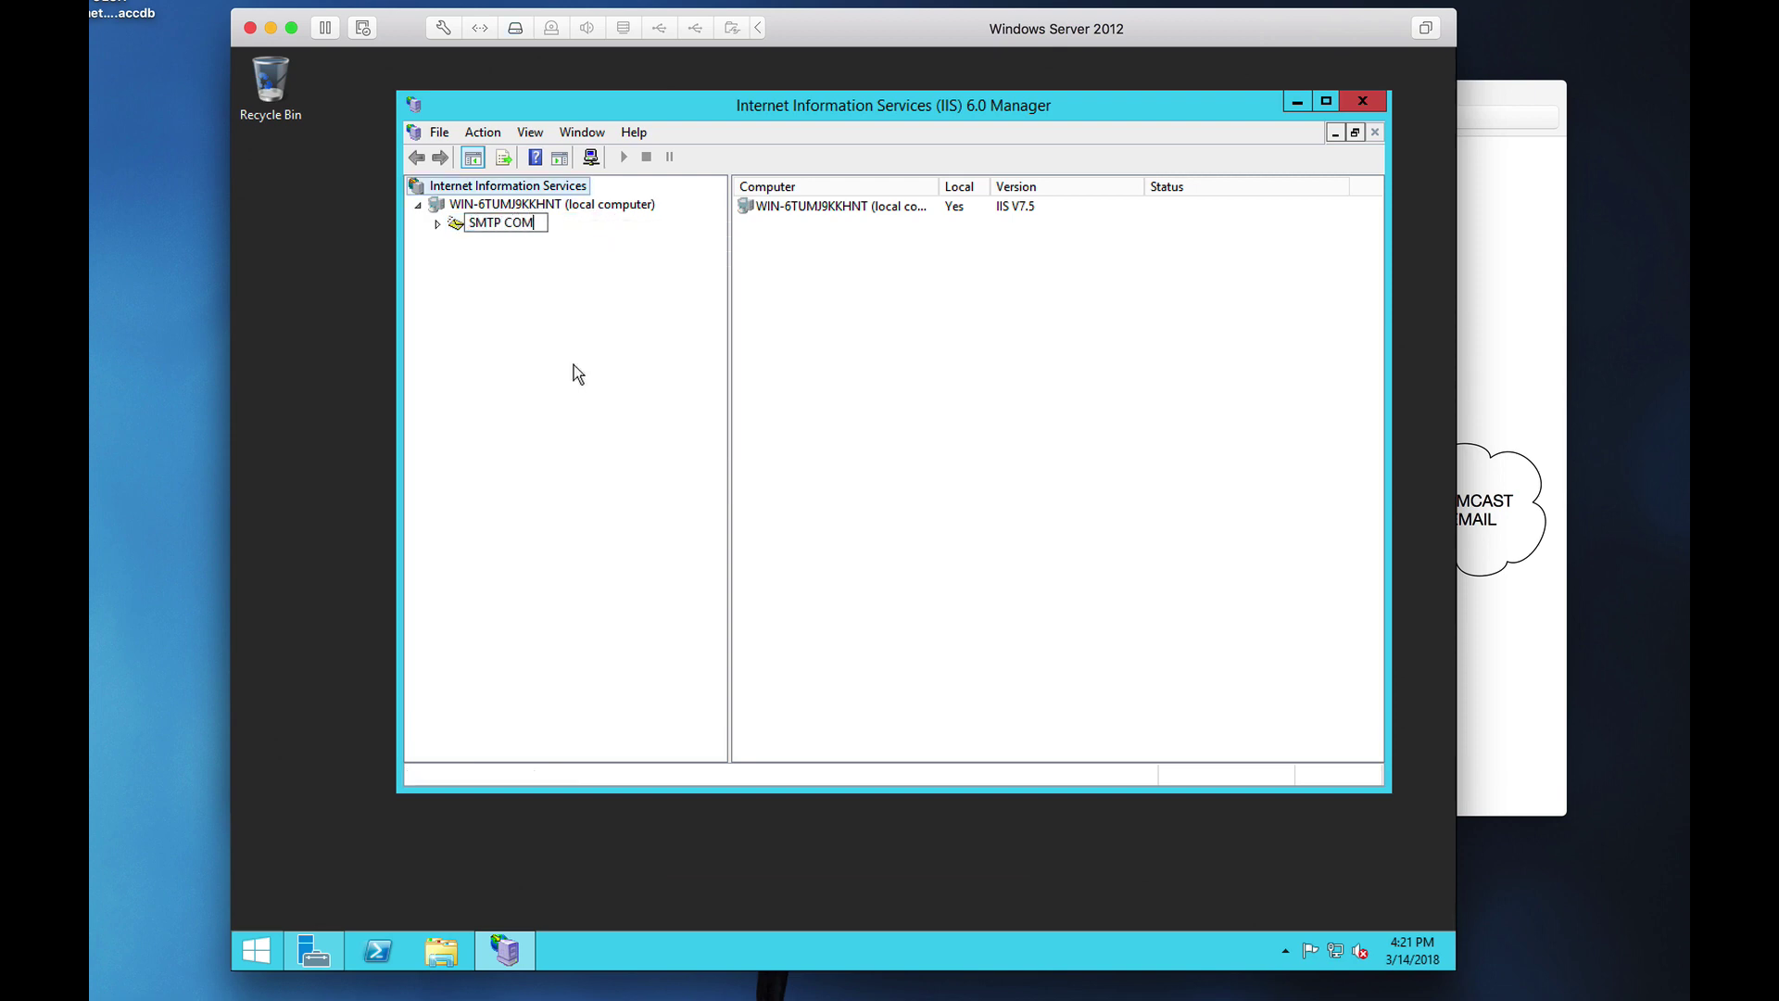
type("CAST RELAY")
Confirm the SMTP COMCAST RELAY name and rename its default domain to fake.local
key("Return")
left_click(437, 223)
left_click(513, 242)
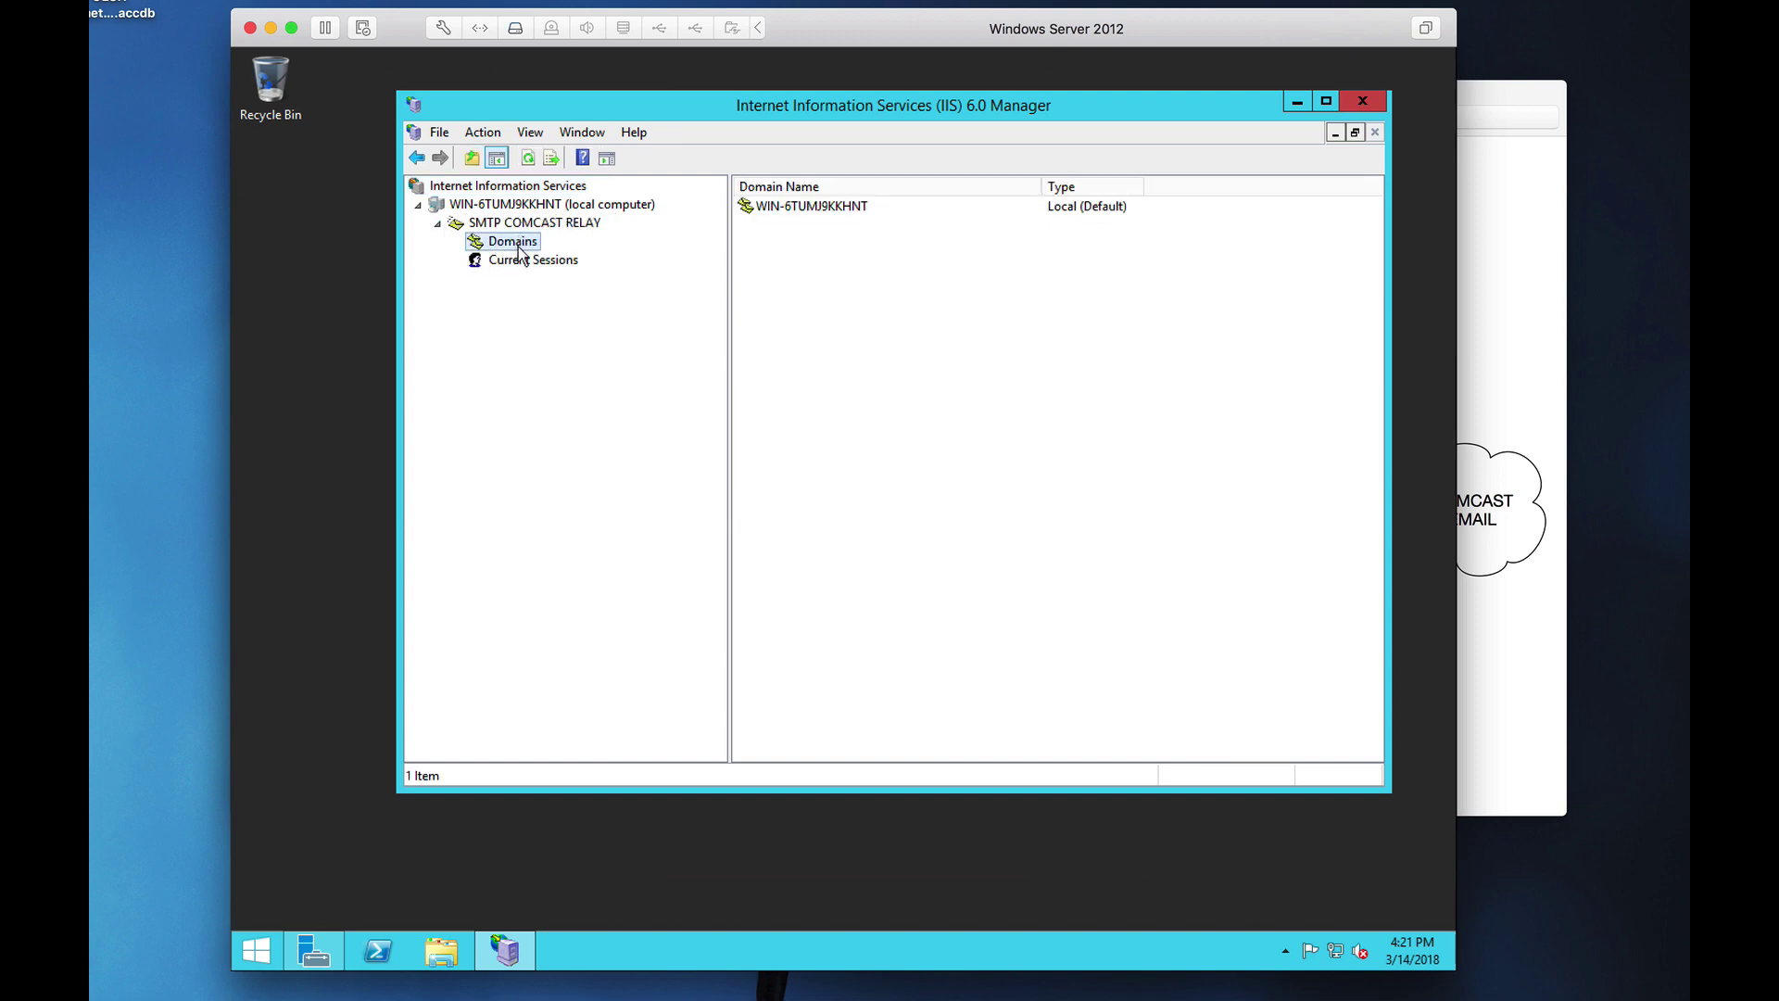
right_click(819, 205)
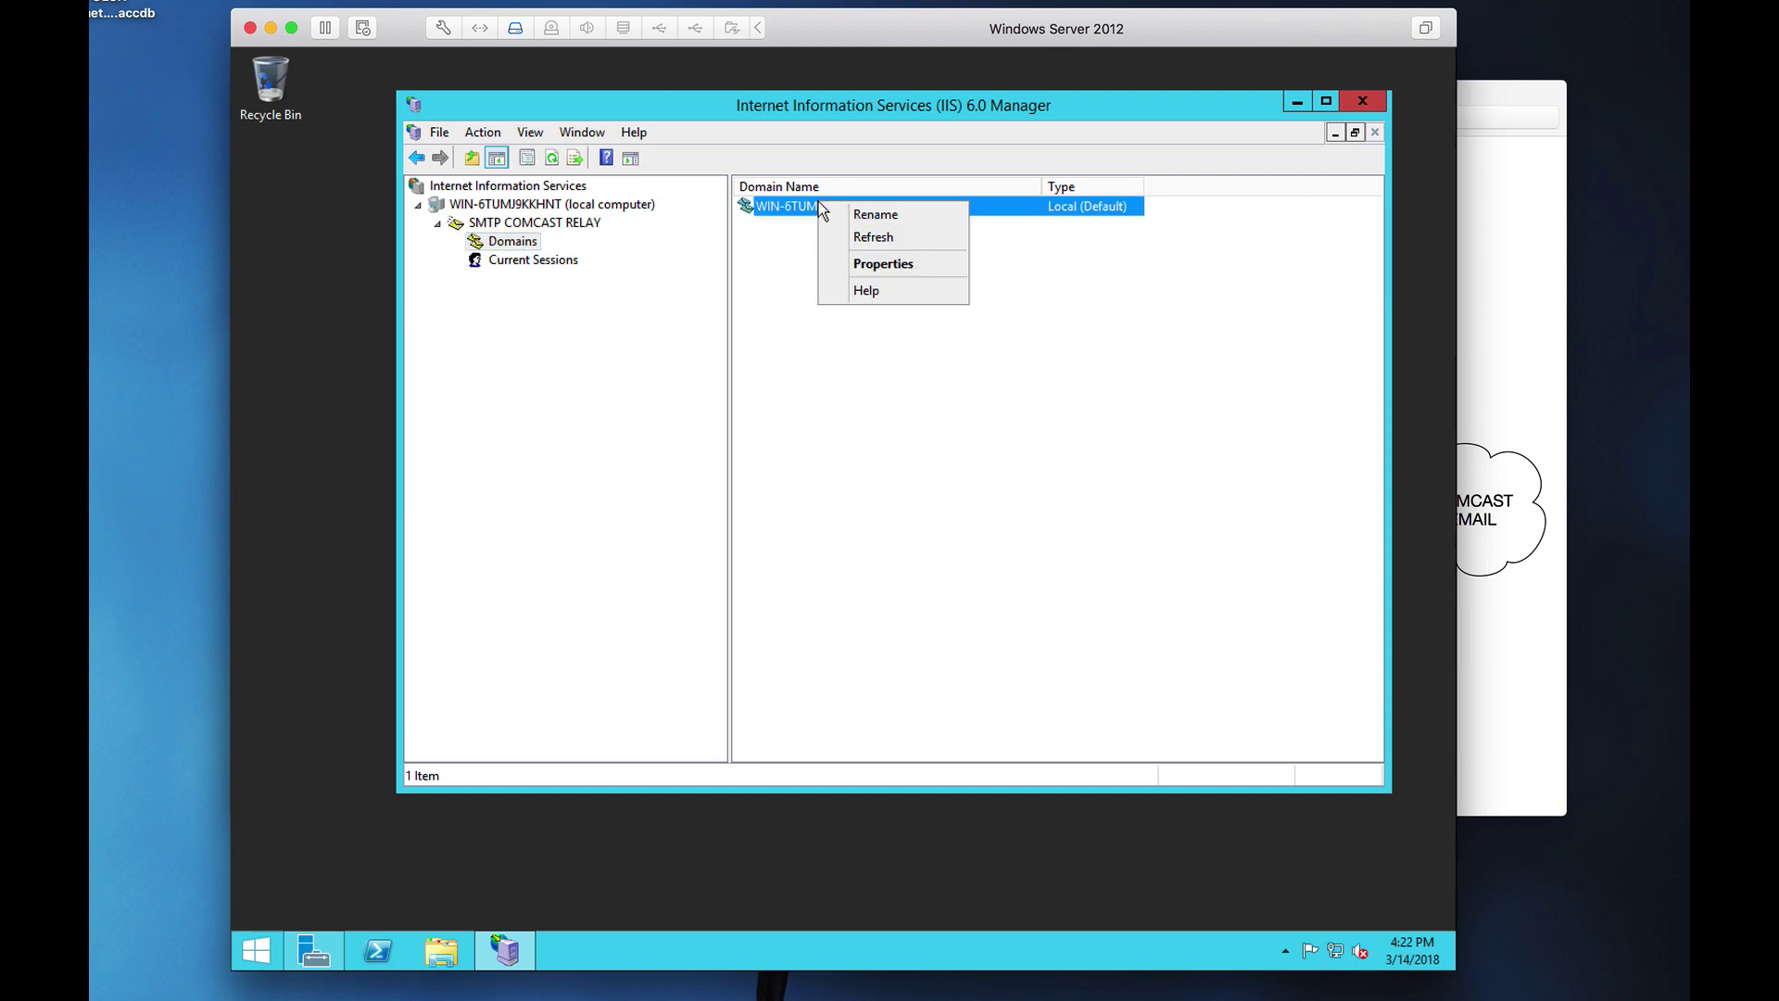
left_click(1521, 361)
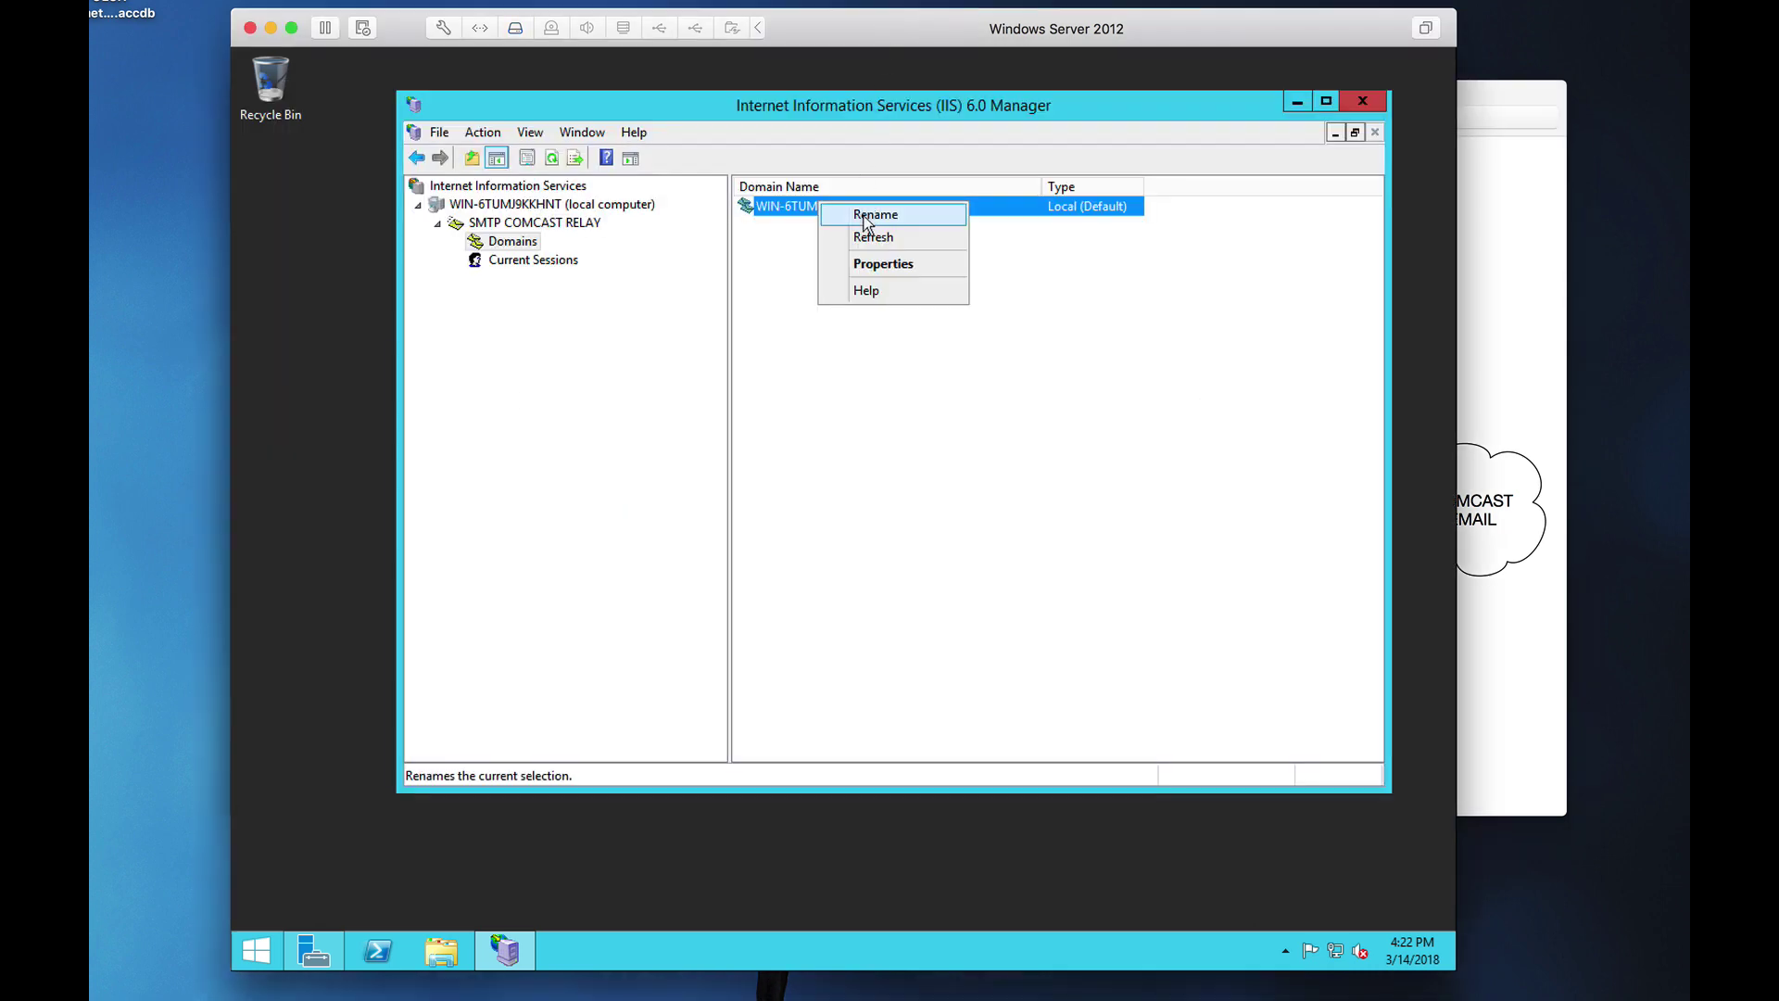
left_click(875, 215)
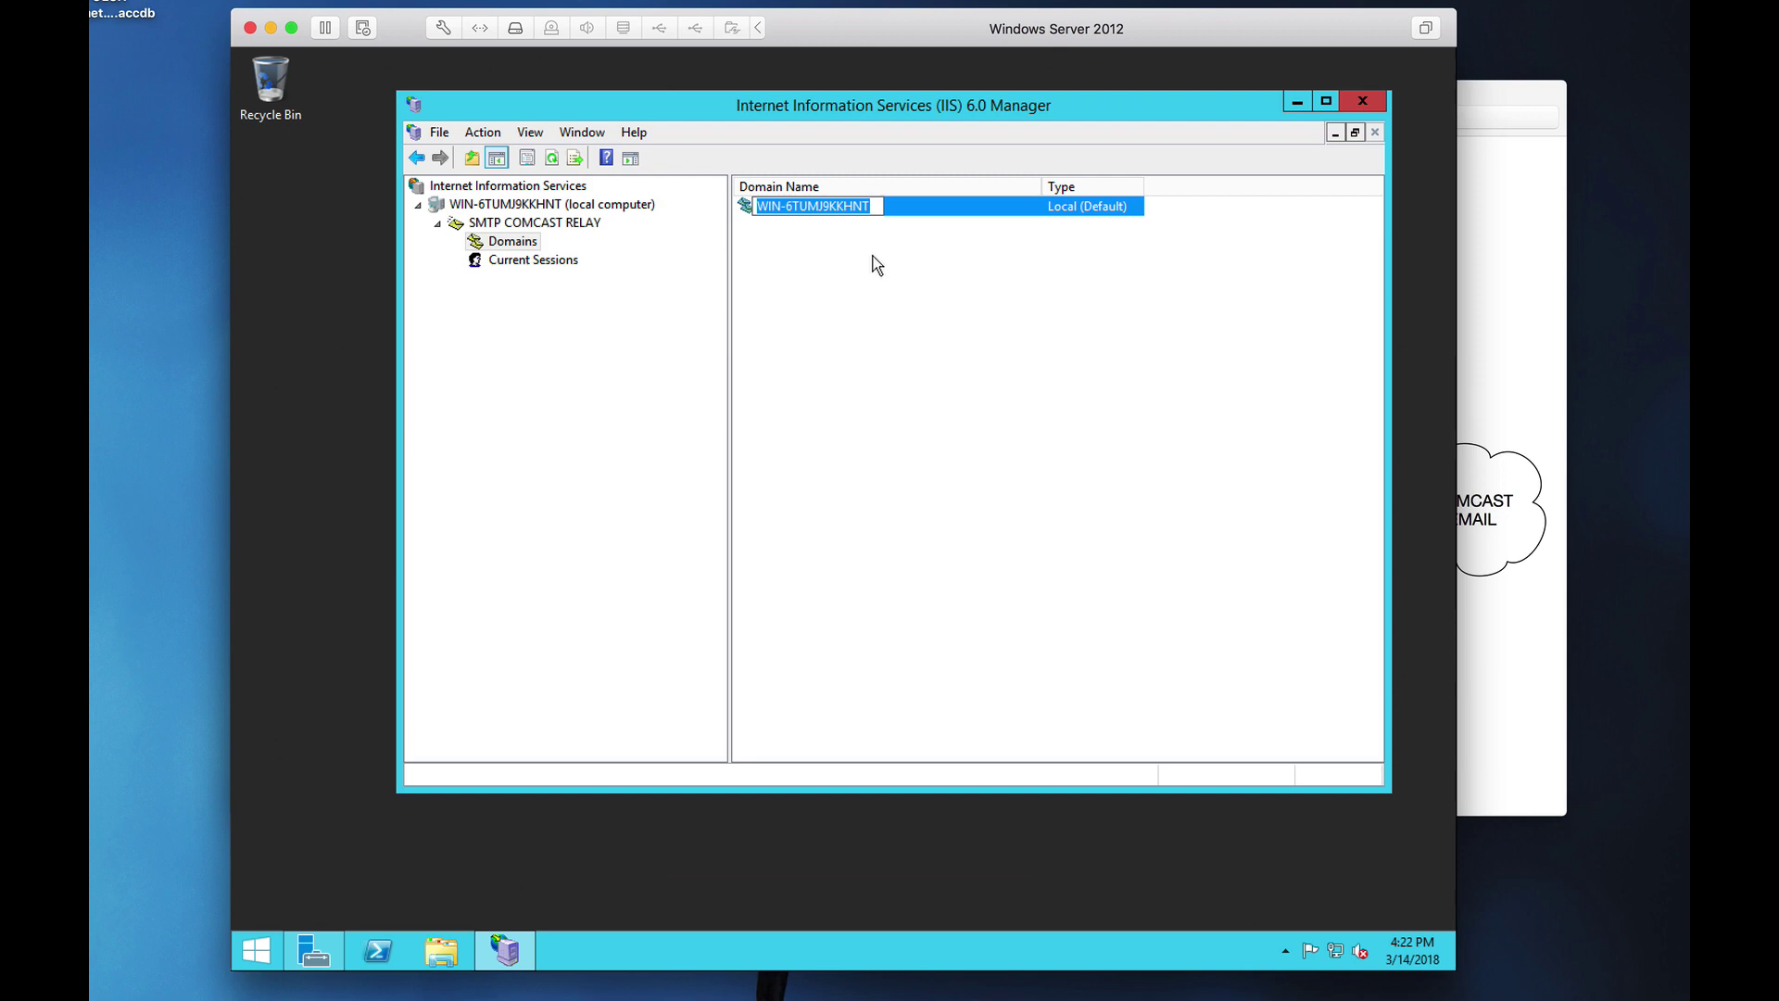
type("fake.local")
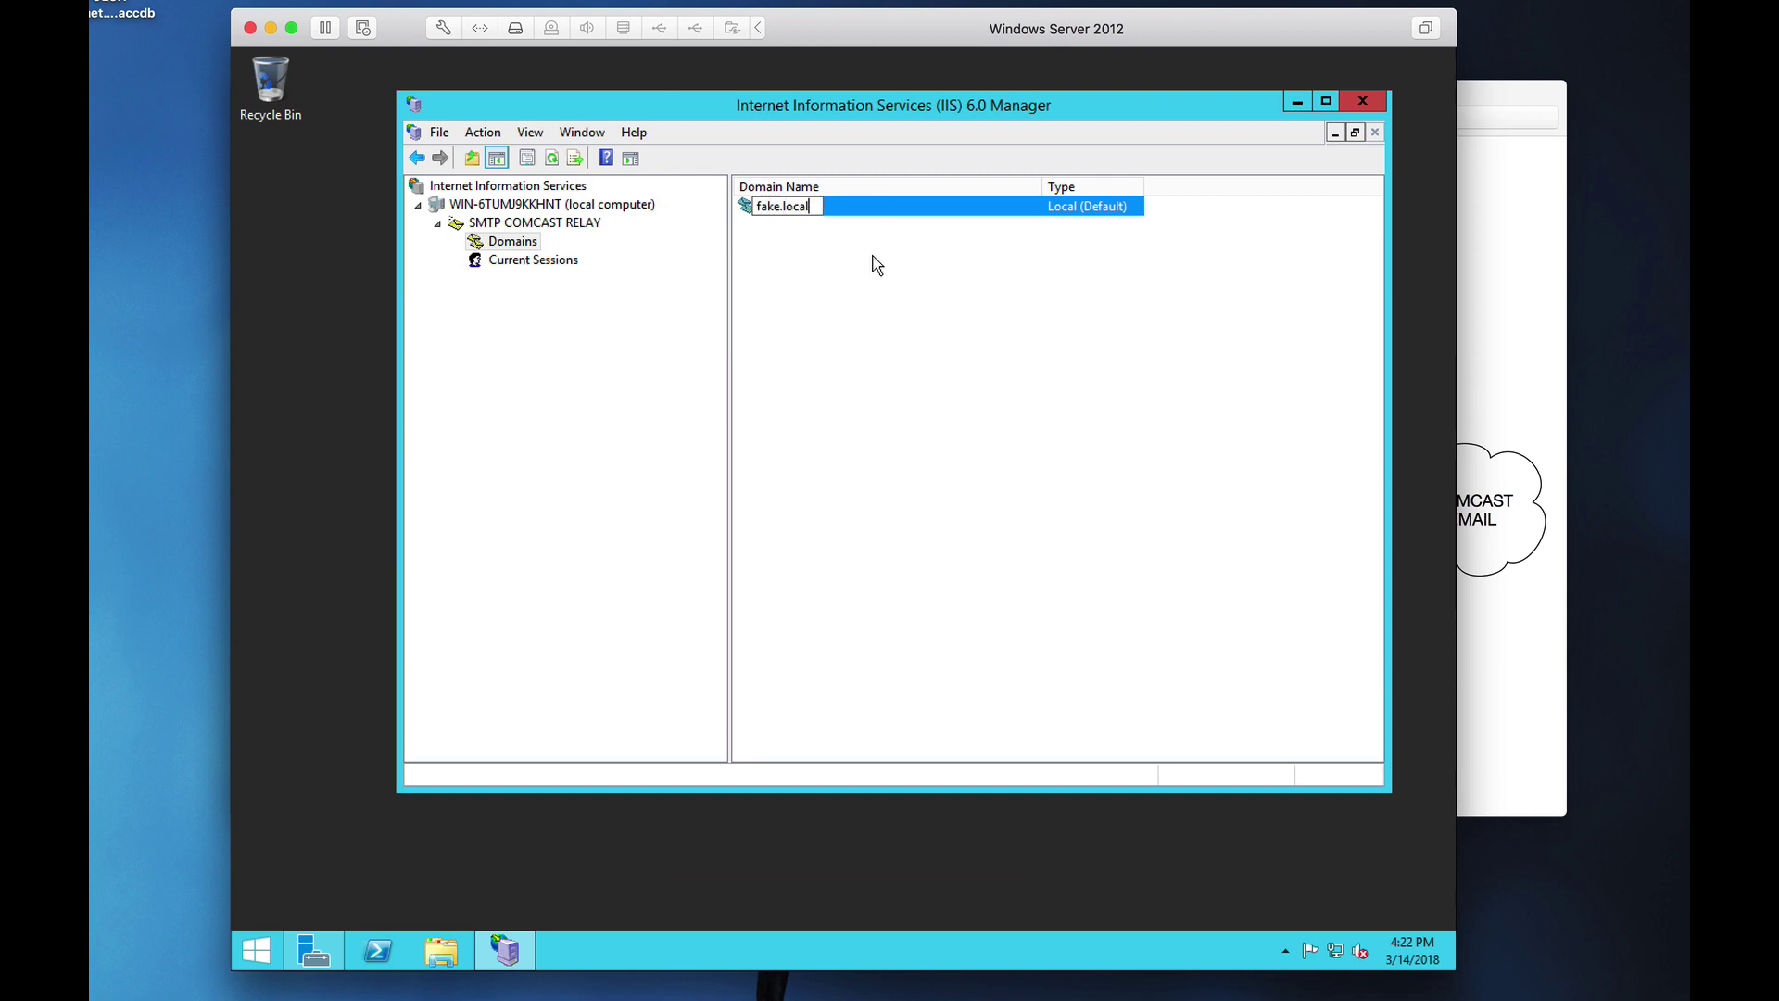
key("Return")
Review the fake.local domain's properties, close them unchanged, and select SMTP COMCAST RELAY
left_click_drag(1488, 92, 1435, 282)
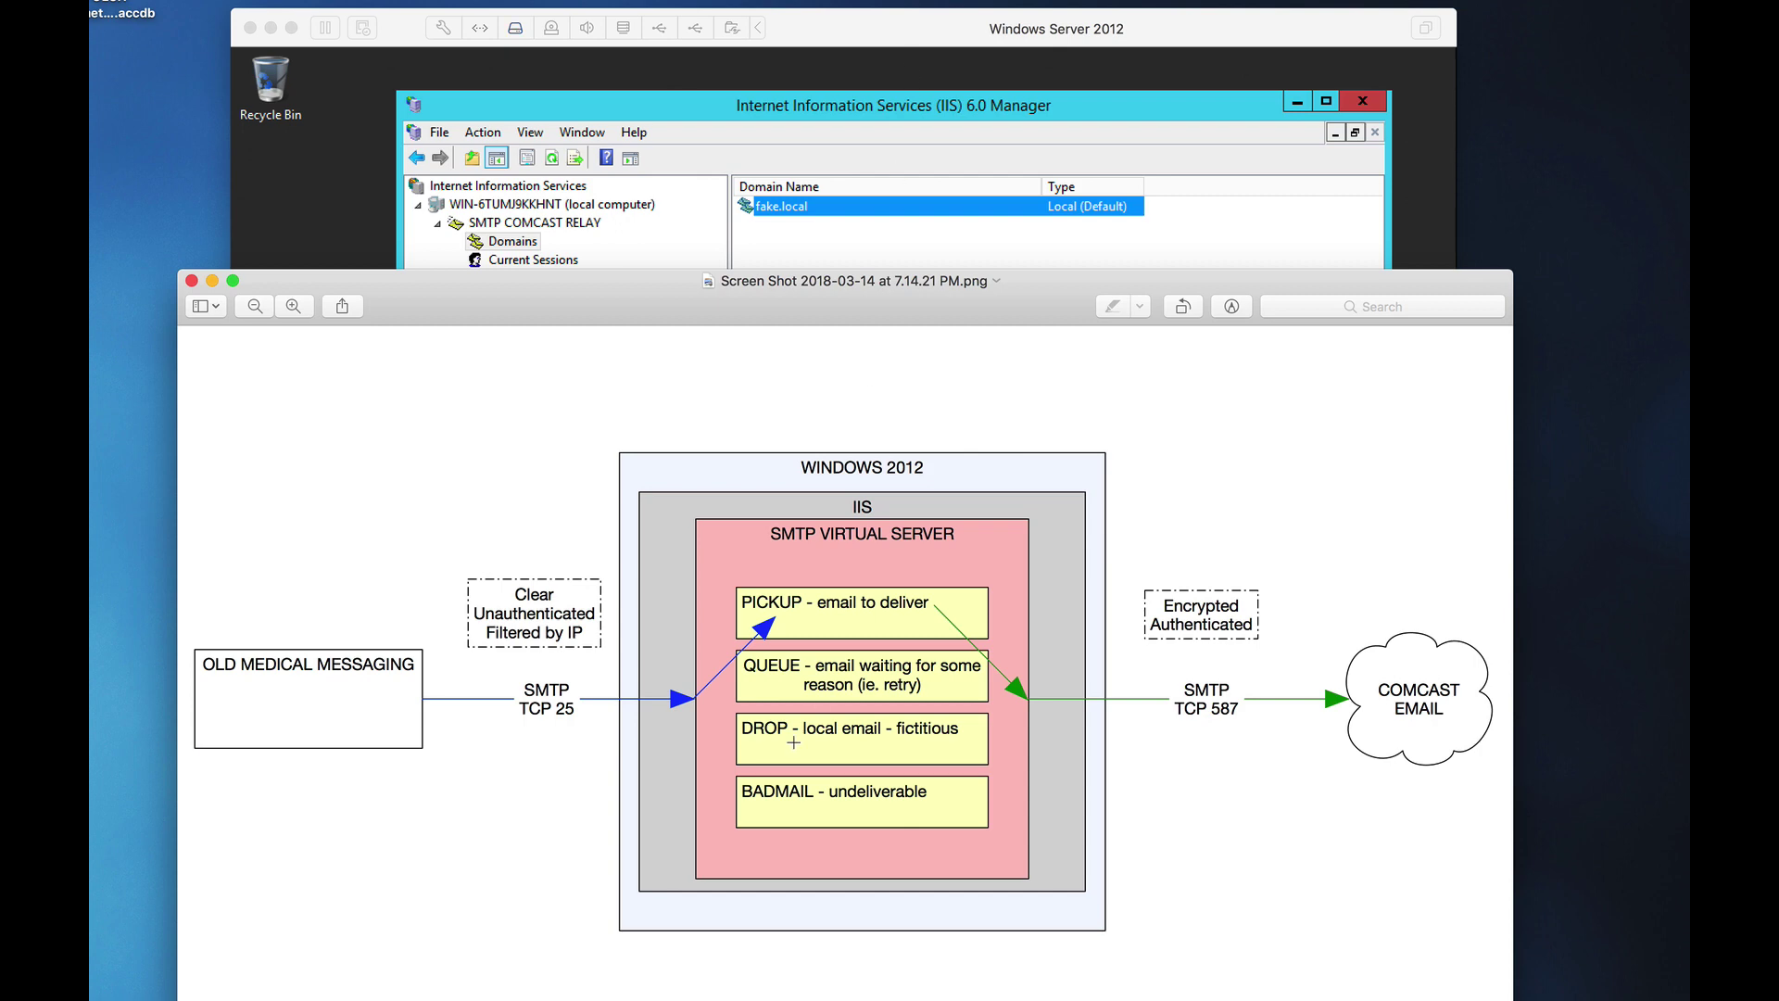
left_click(896, 35)
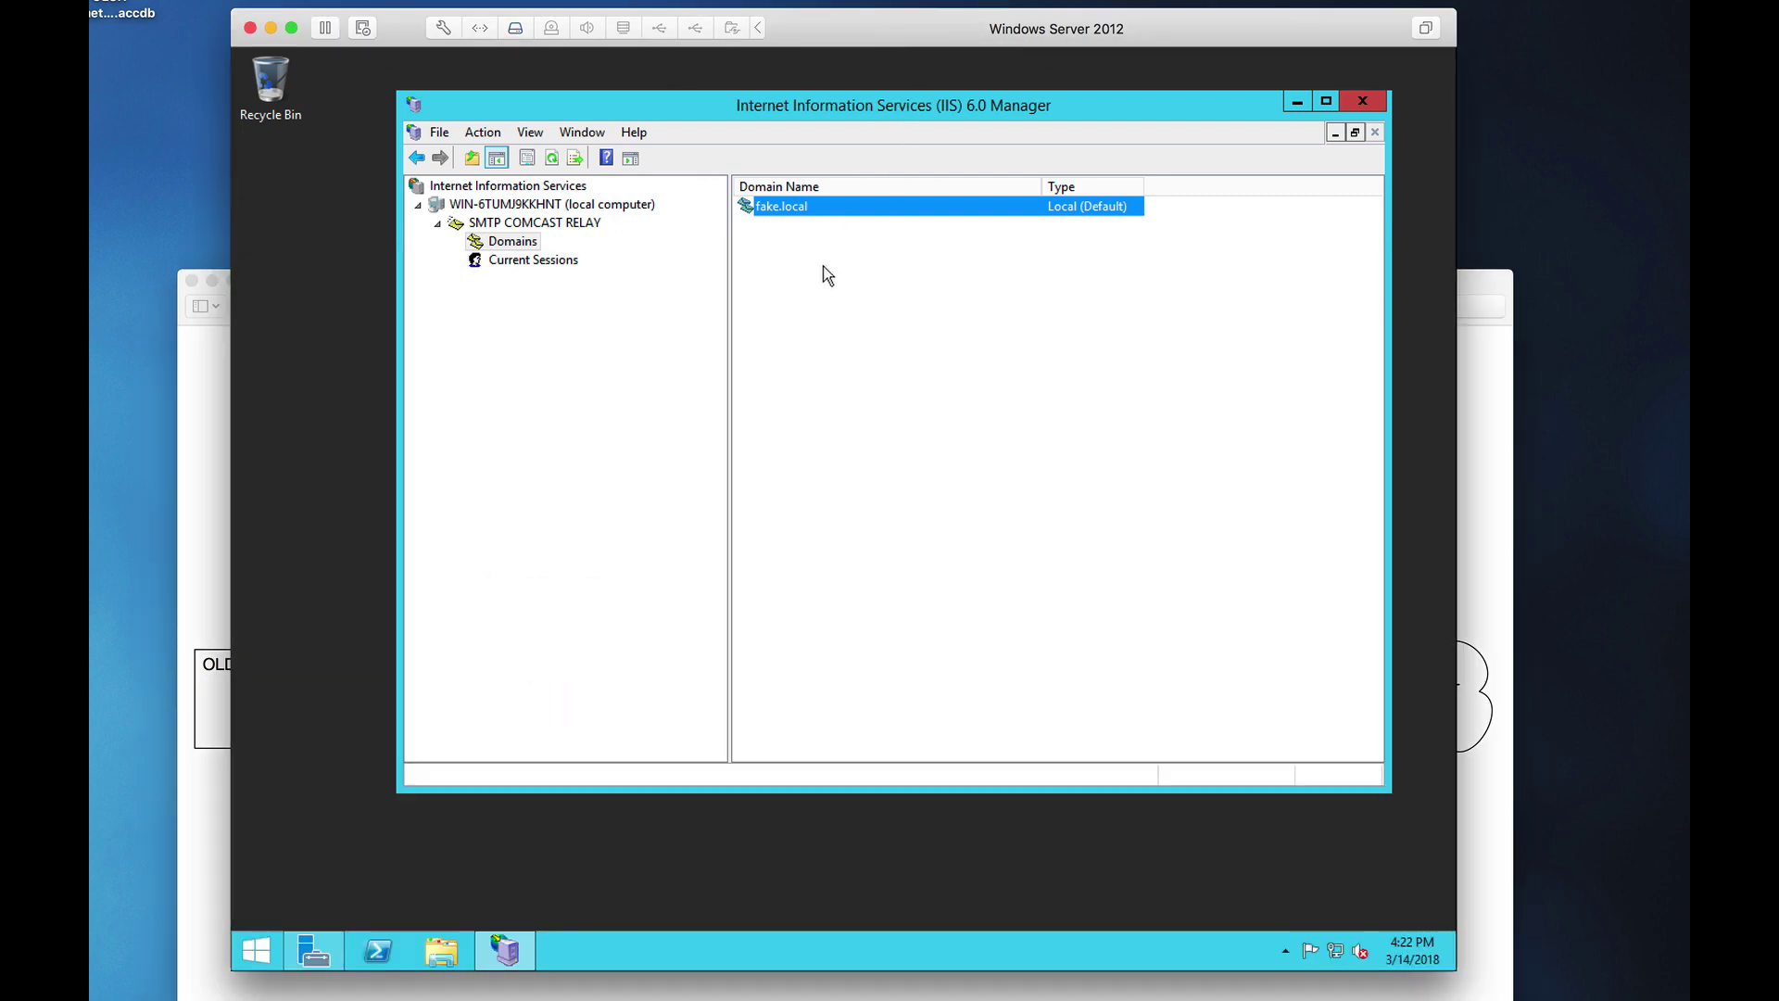
double_click(798, 209)
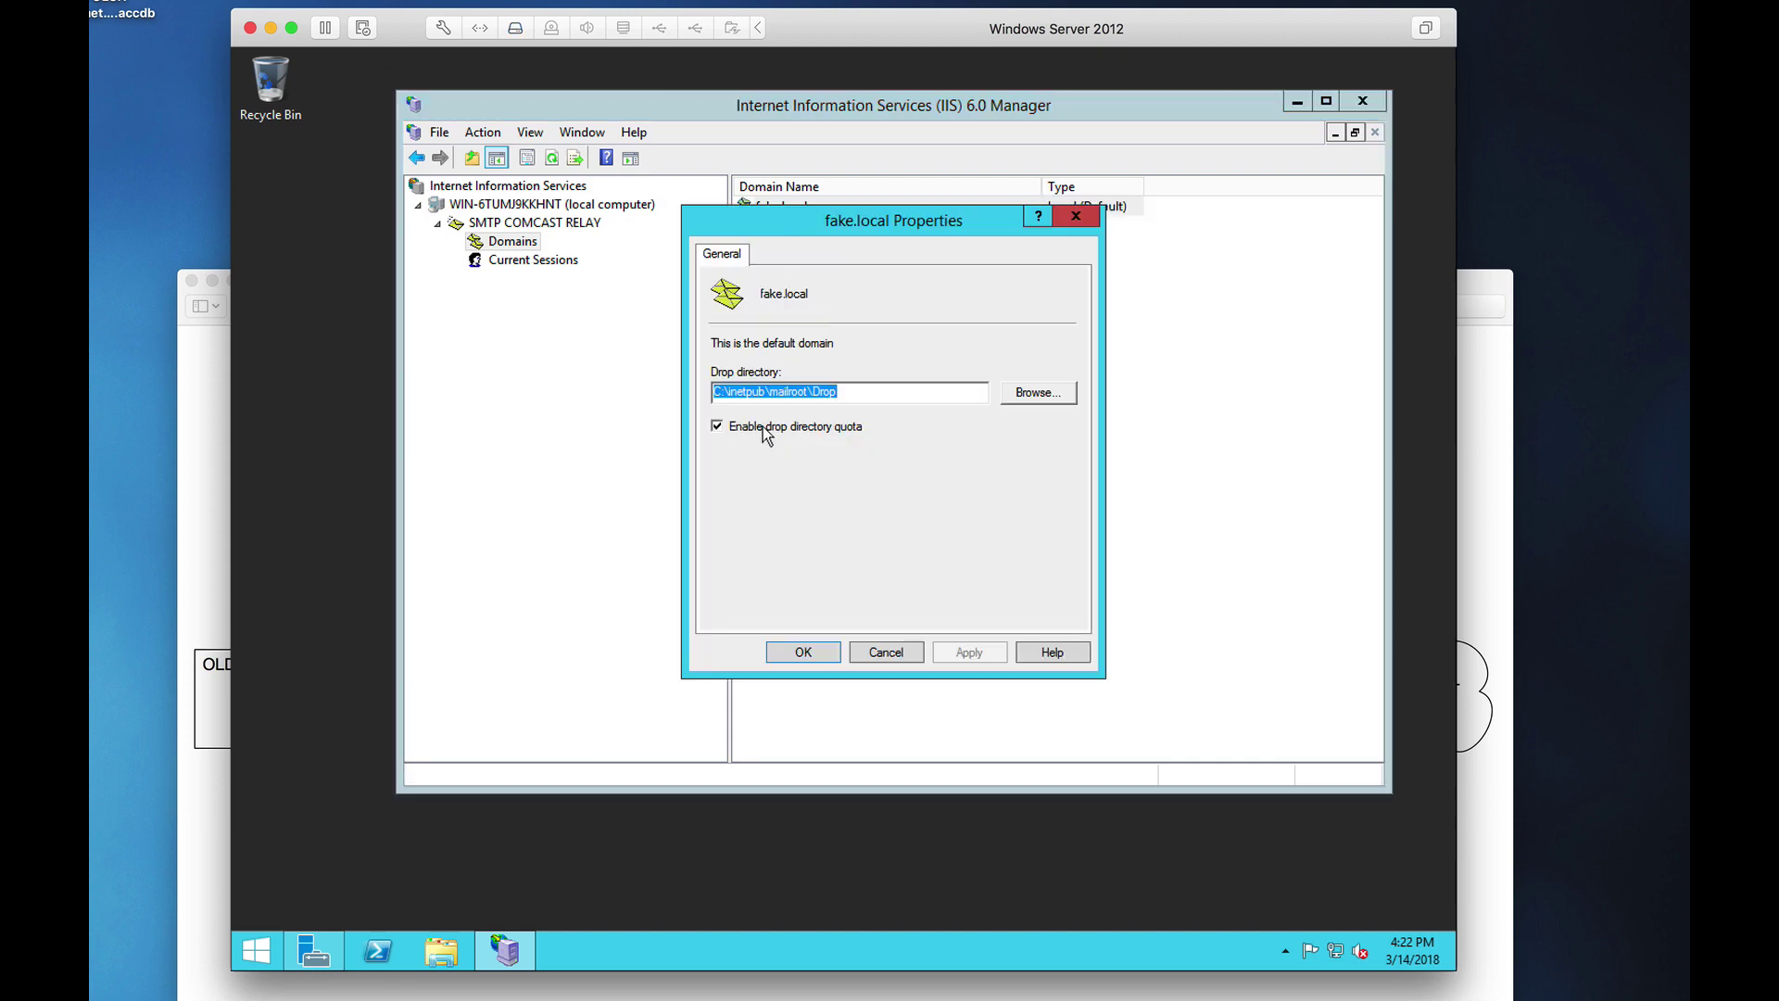
left_click(892, 645)
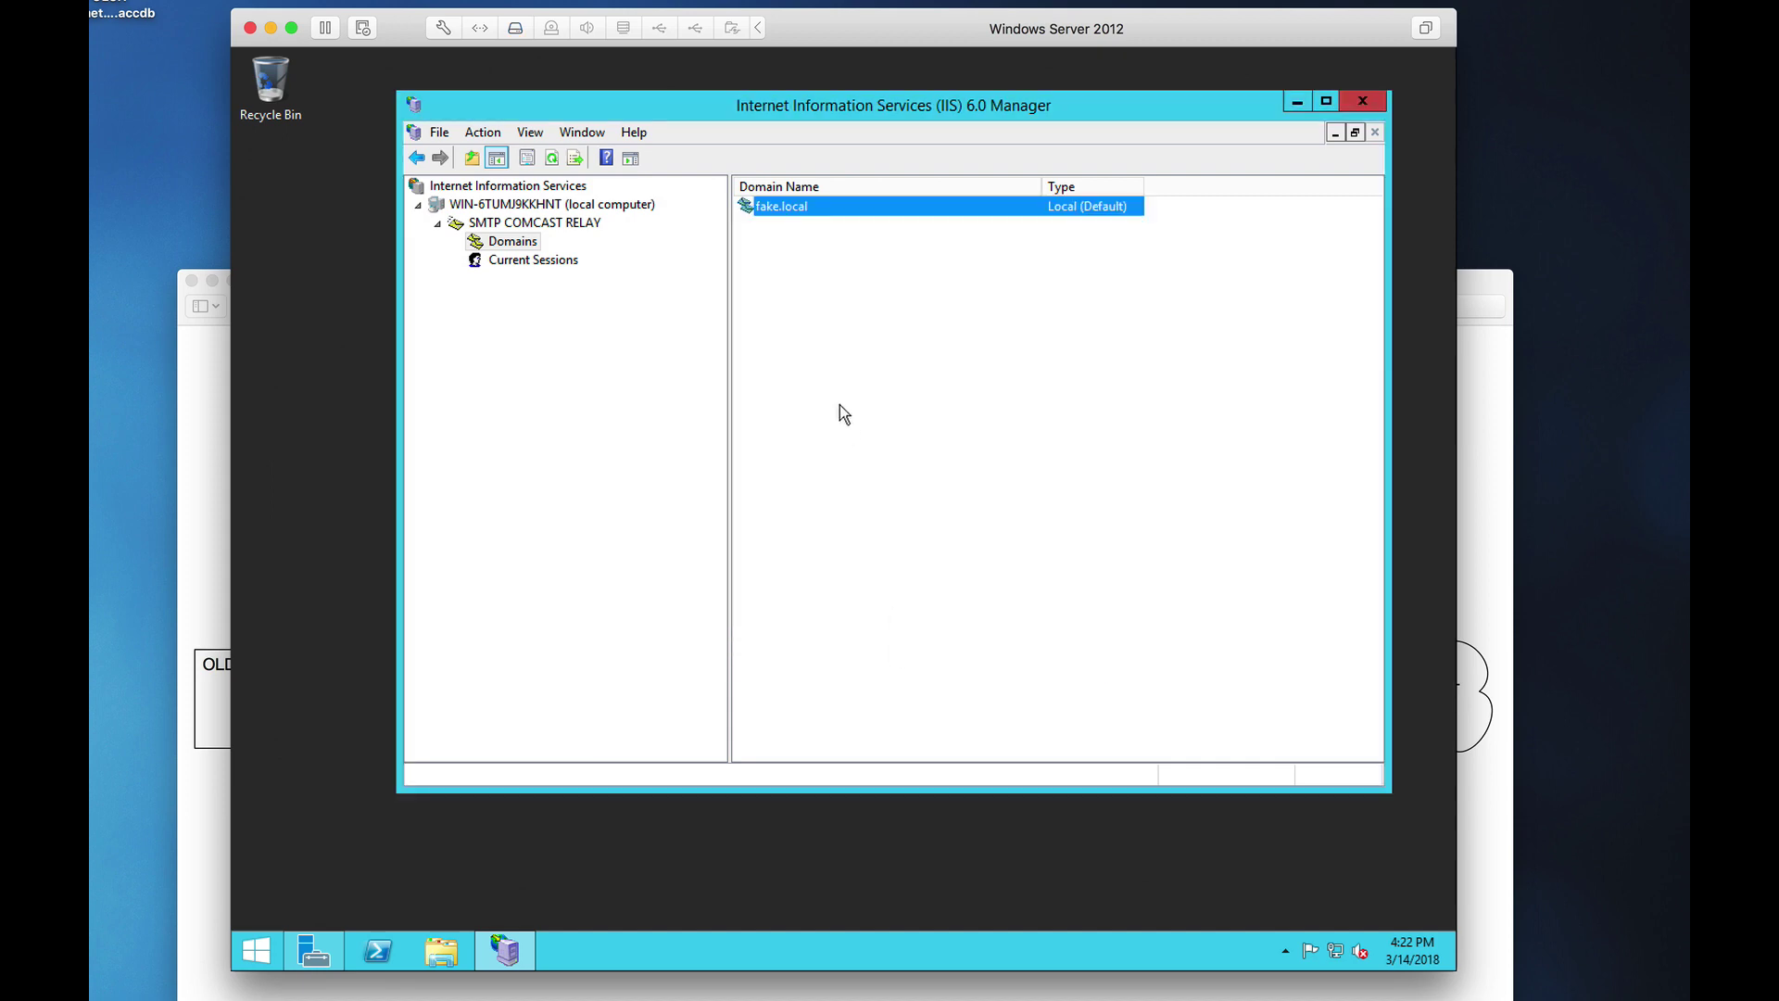
left_click(503, 226)
Open SMTP COMCAST RELAY properties and review the IP address setting (All Unassigned, port 25) unchanged
right_click(504, 229)
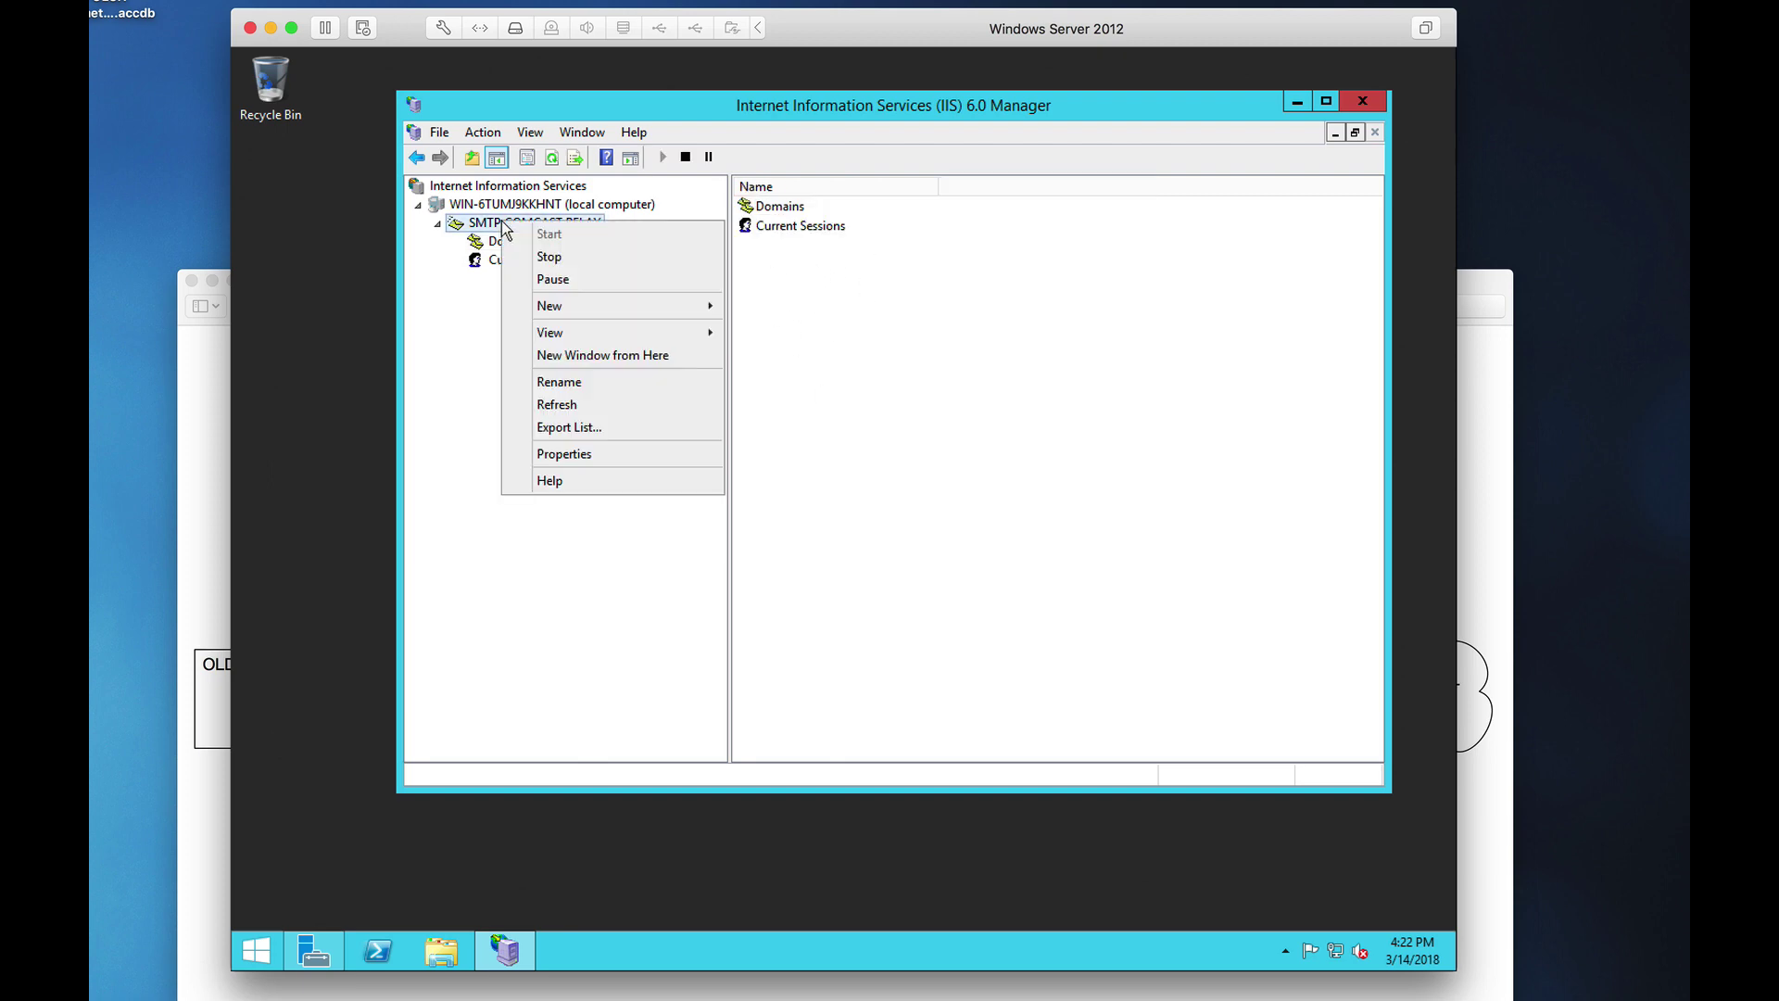
left_click(544, 449)
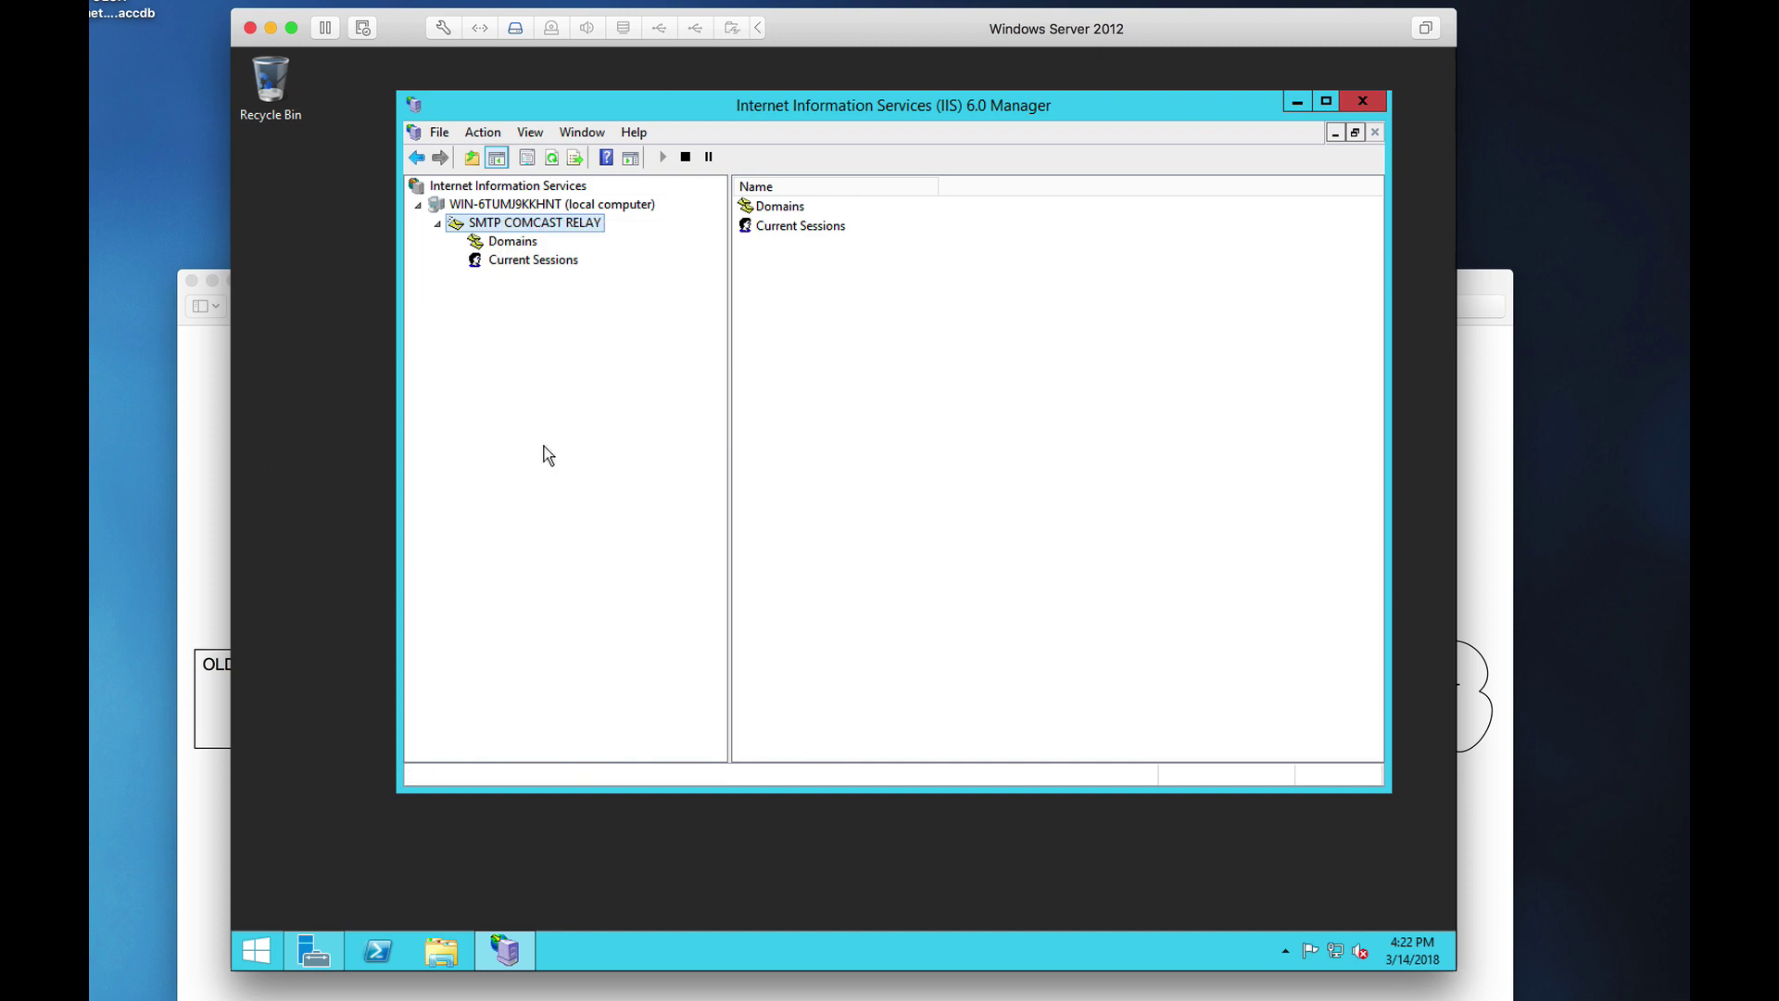
left_click_drag(933, 214, 866, 193)
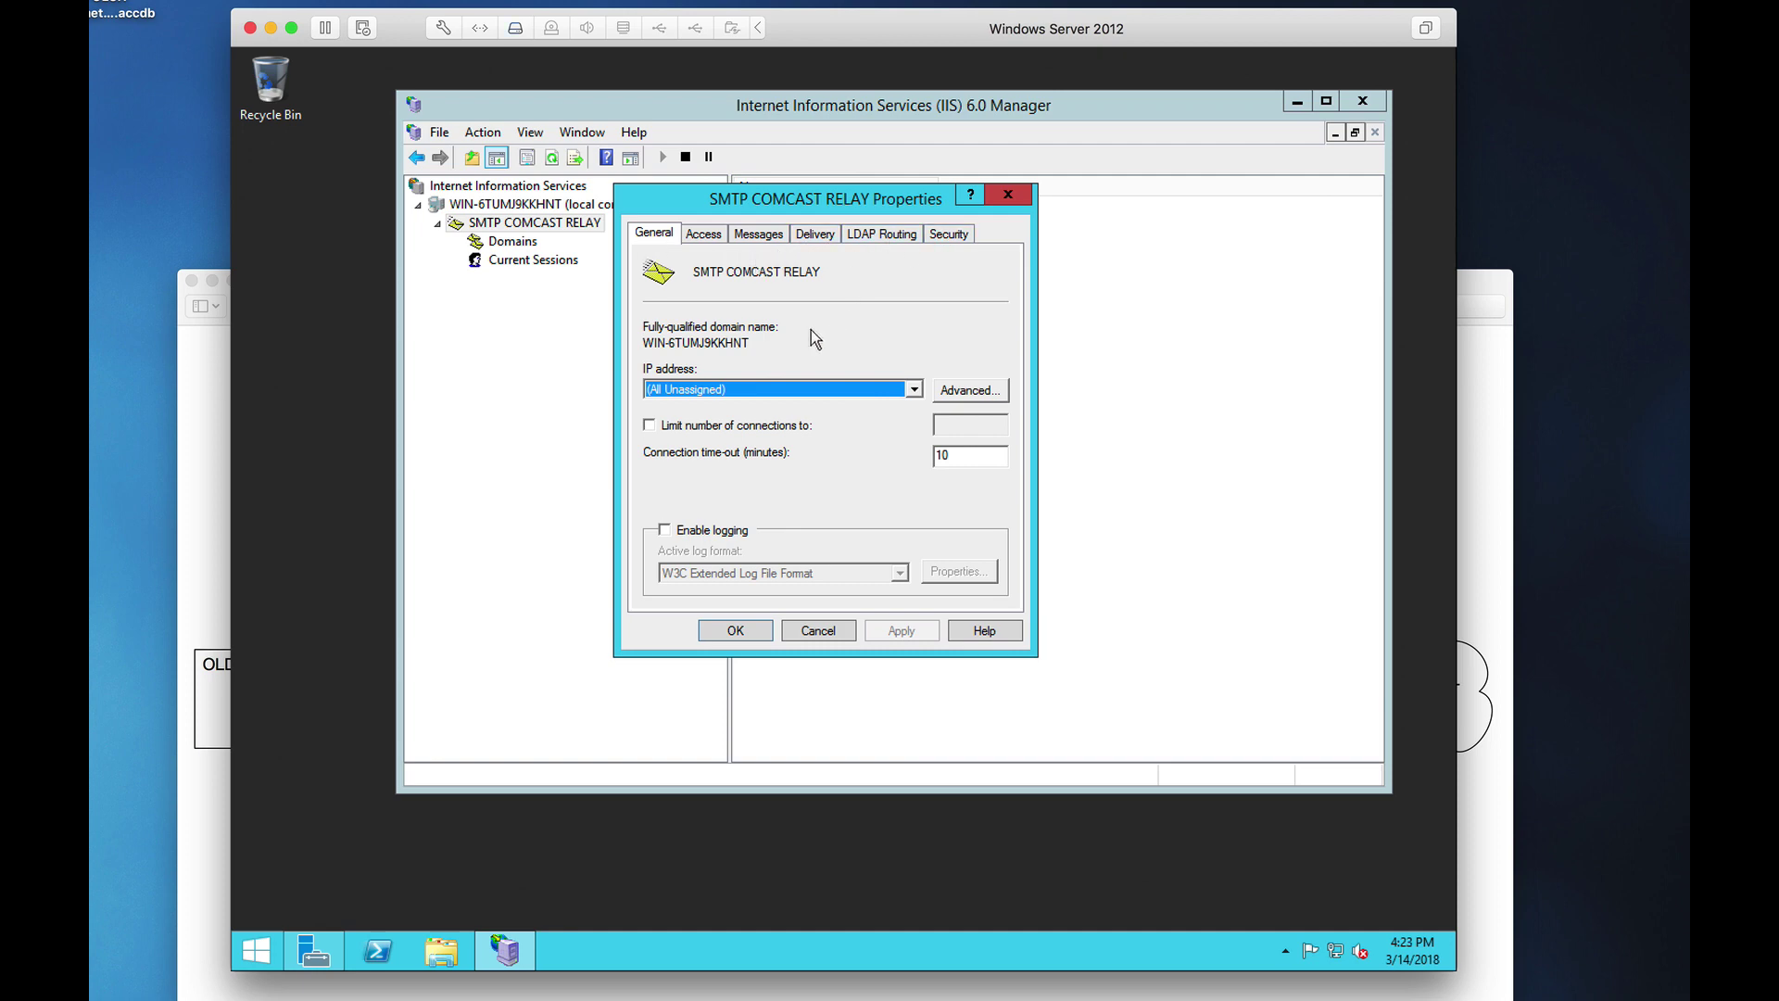
left_click(756, 389)
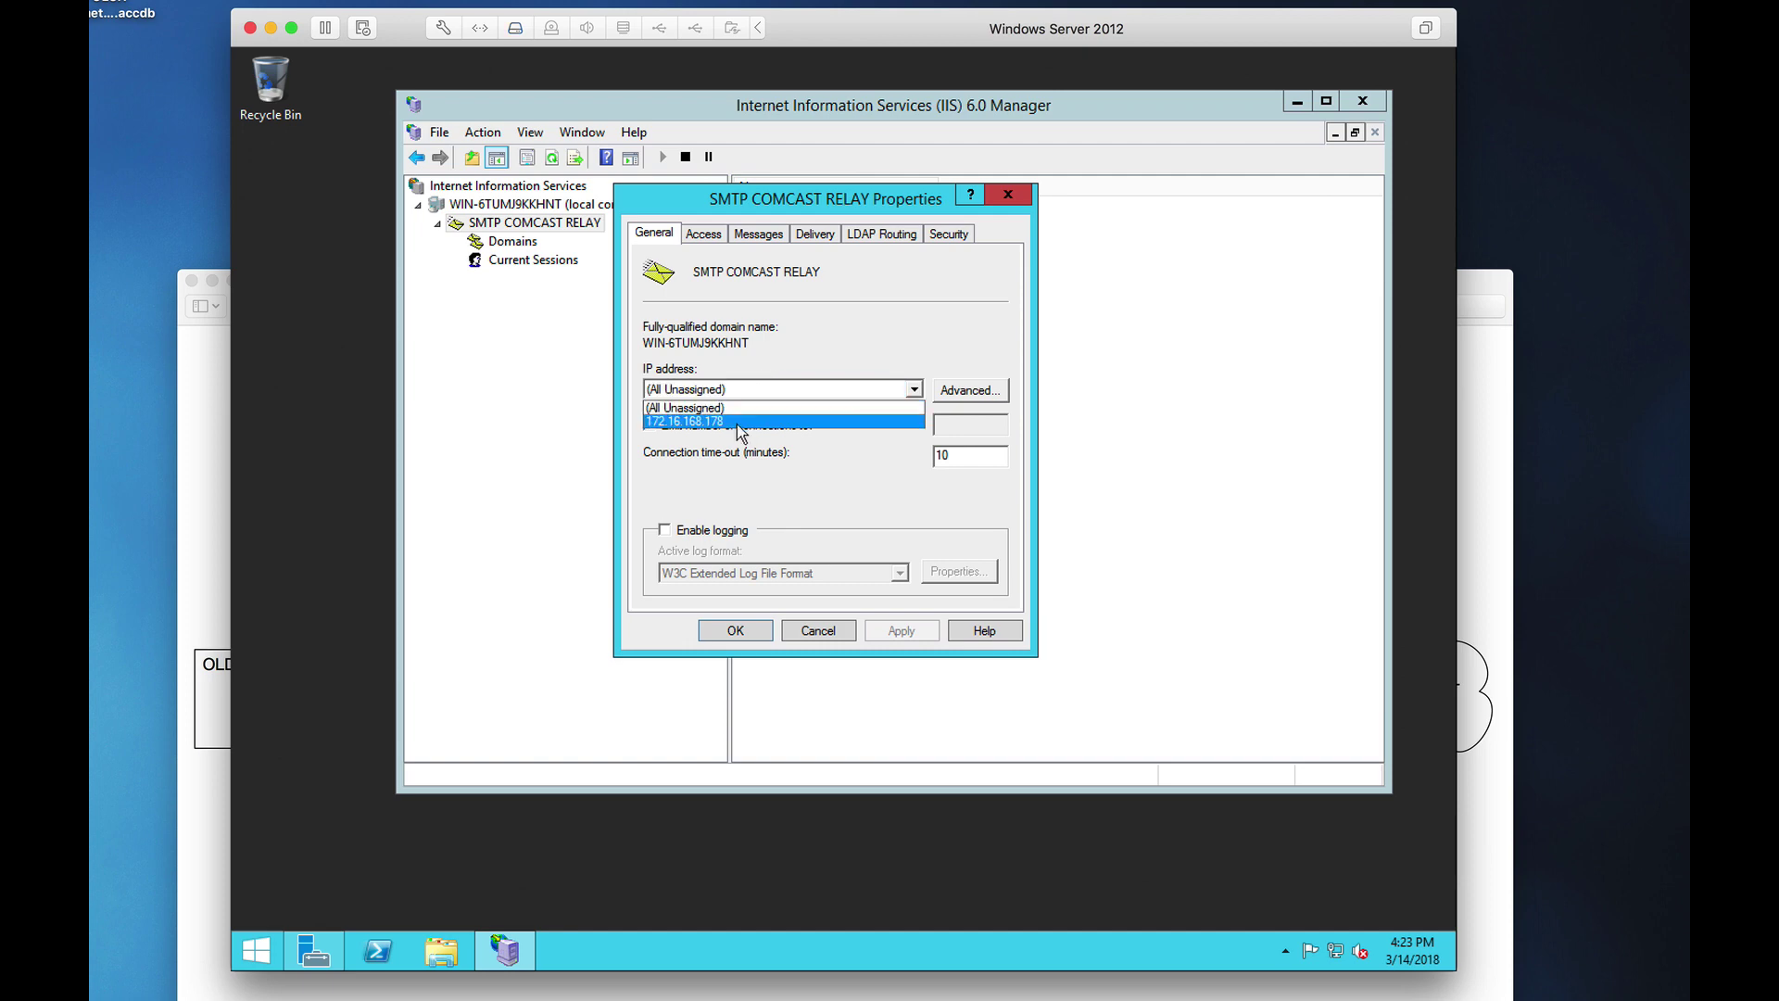
left_click(880, 370)
left_click(954, 393)
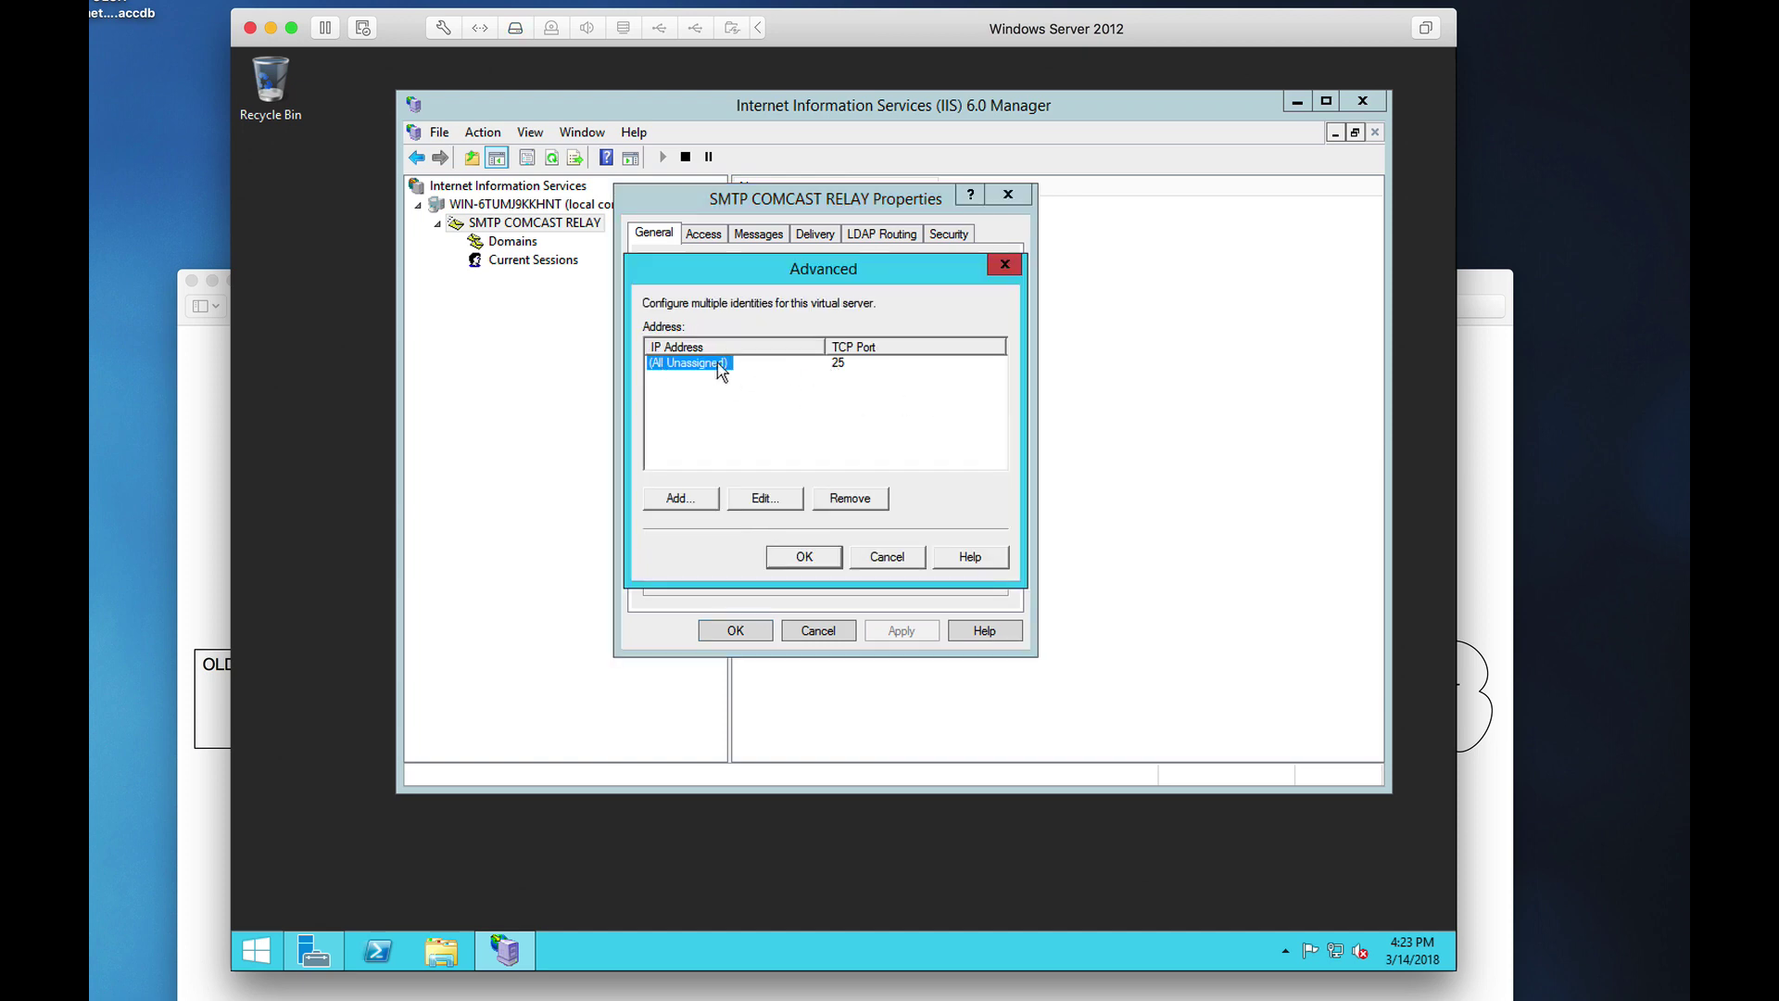
left_click(838, 371)
left_click(823, 374)
left_click(844, 369)
left_click(706, 365)
left_click(876, 559)
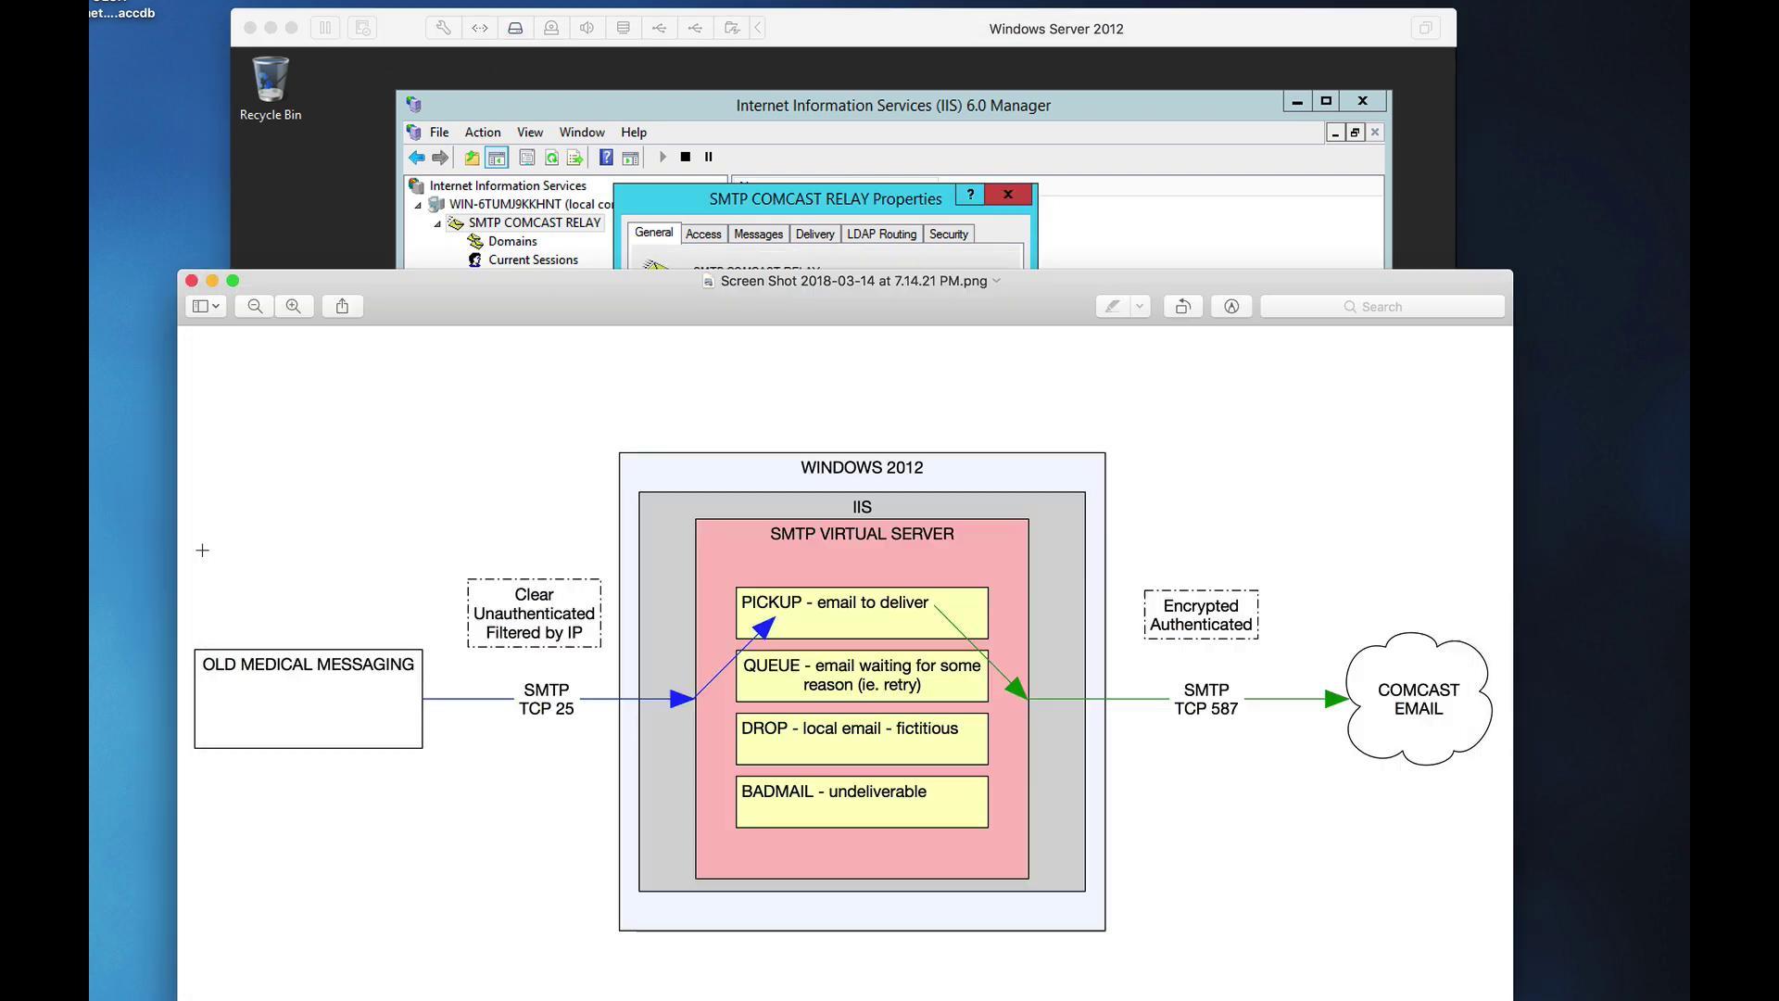
Enable logging on the General tab using W3C Extended Log File Format
left_click(202, 551)
left_click(812, 105)
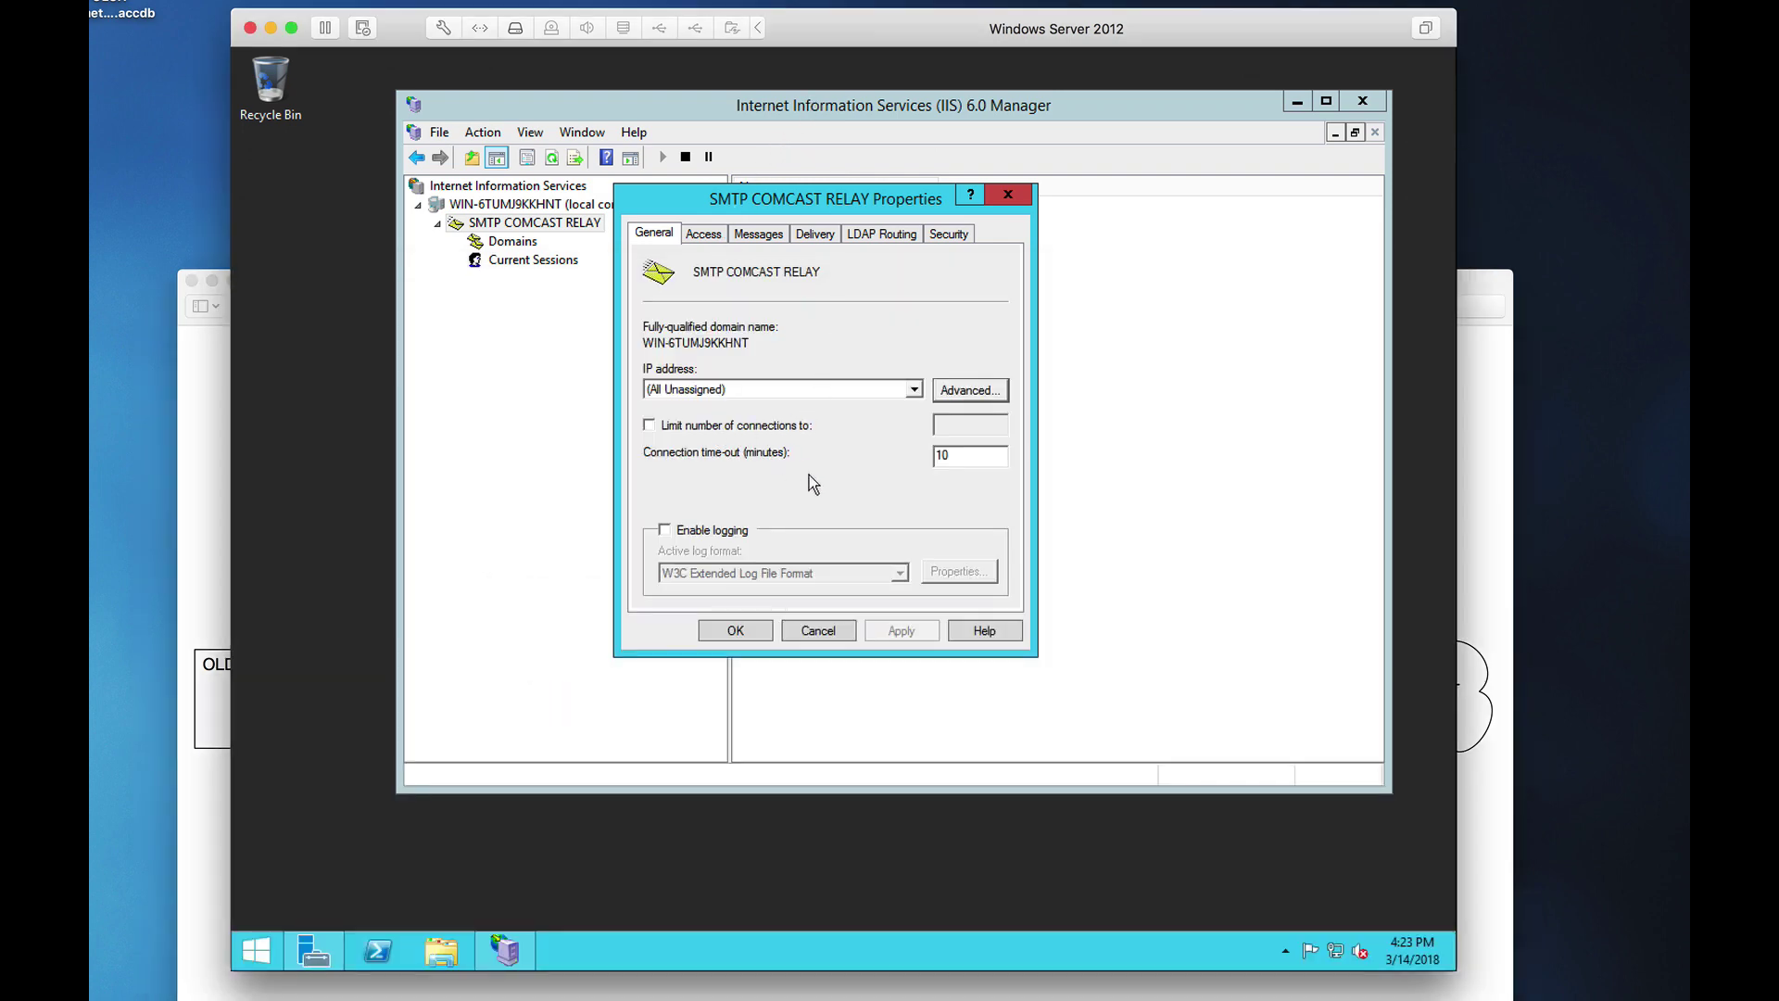
left_click(733, 531)
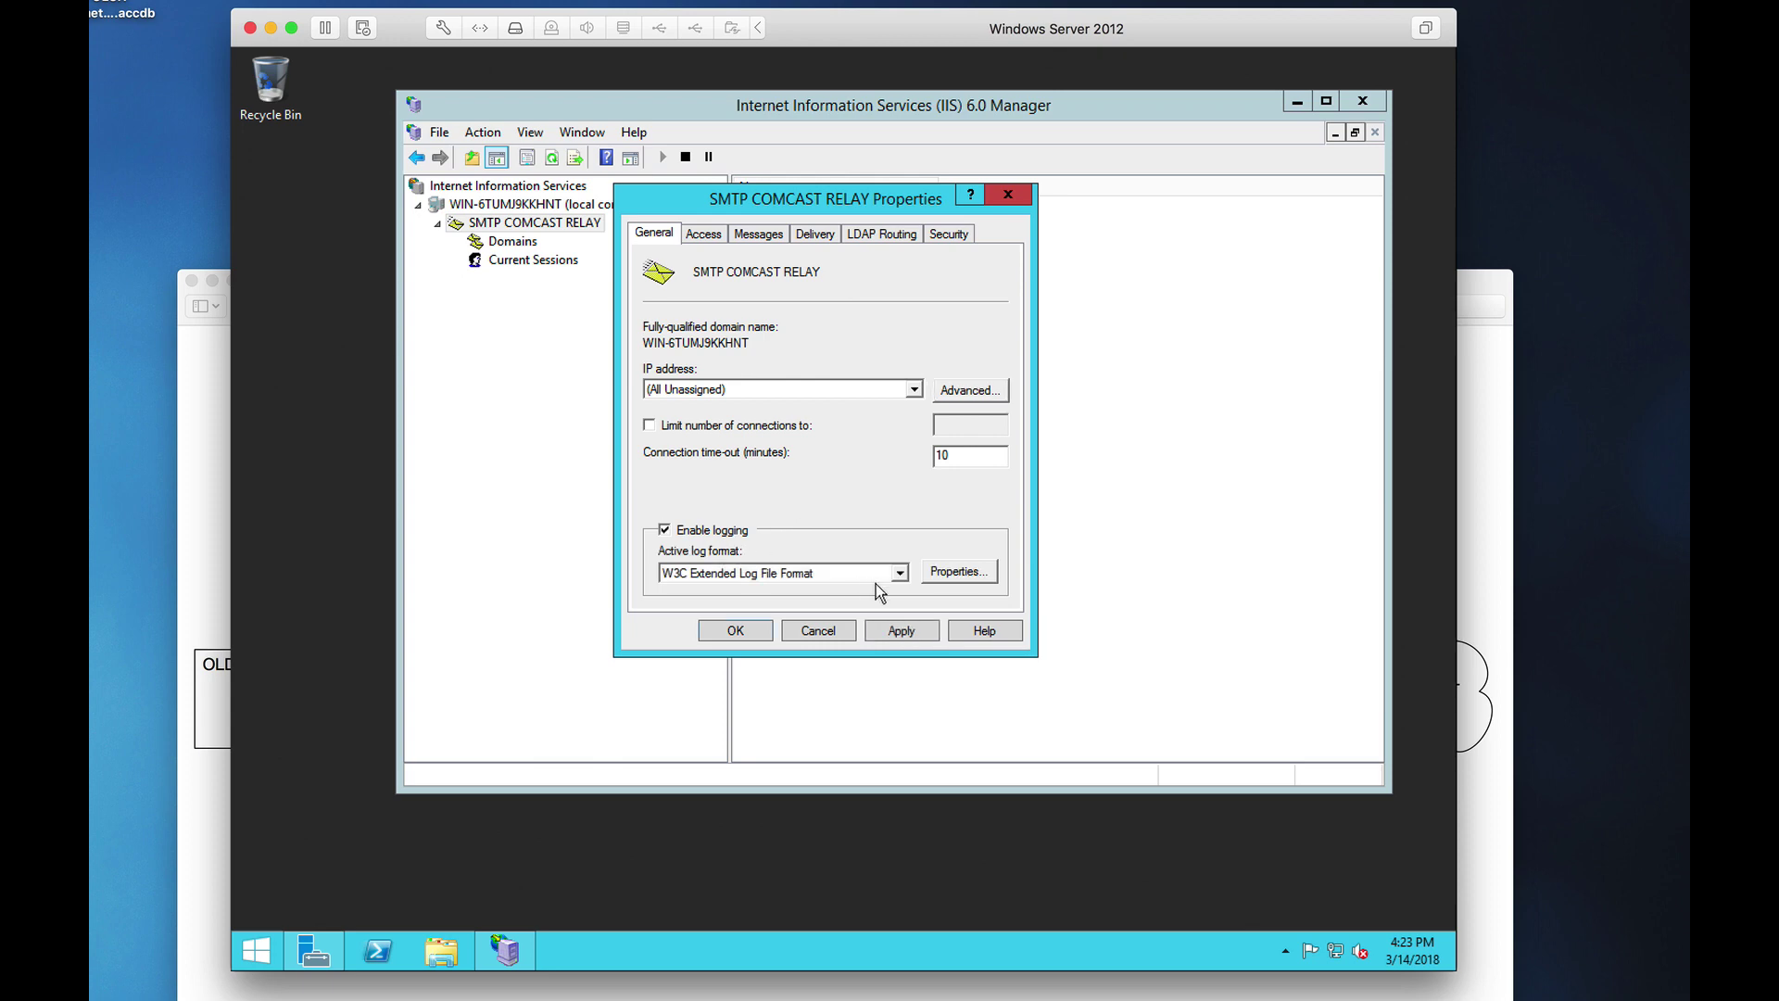
Review the Access tab's authentication settings without changes
left_click(704, 235)
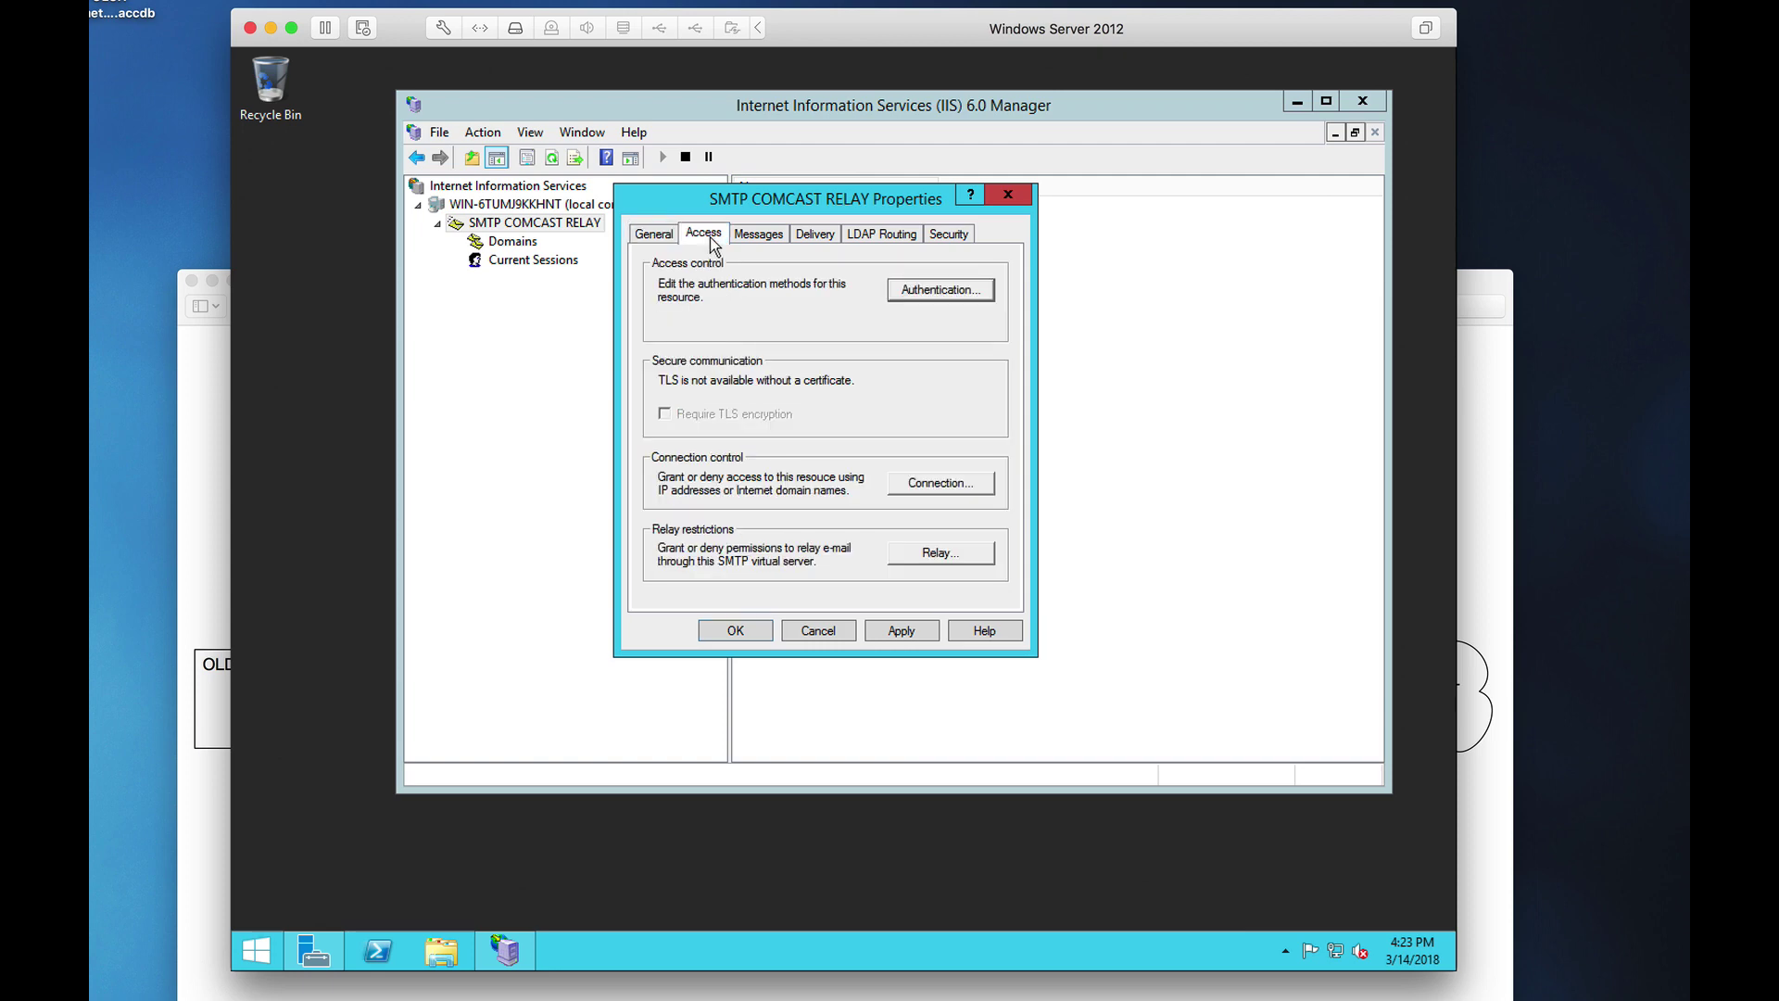
left_click(942, 290)
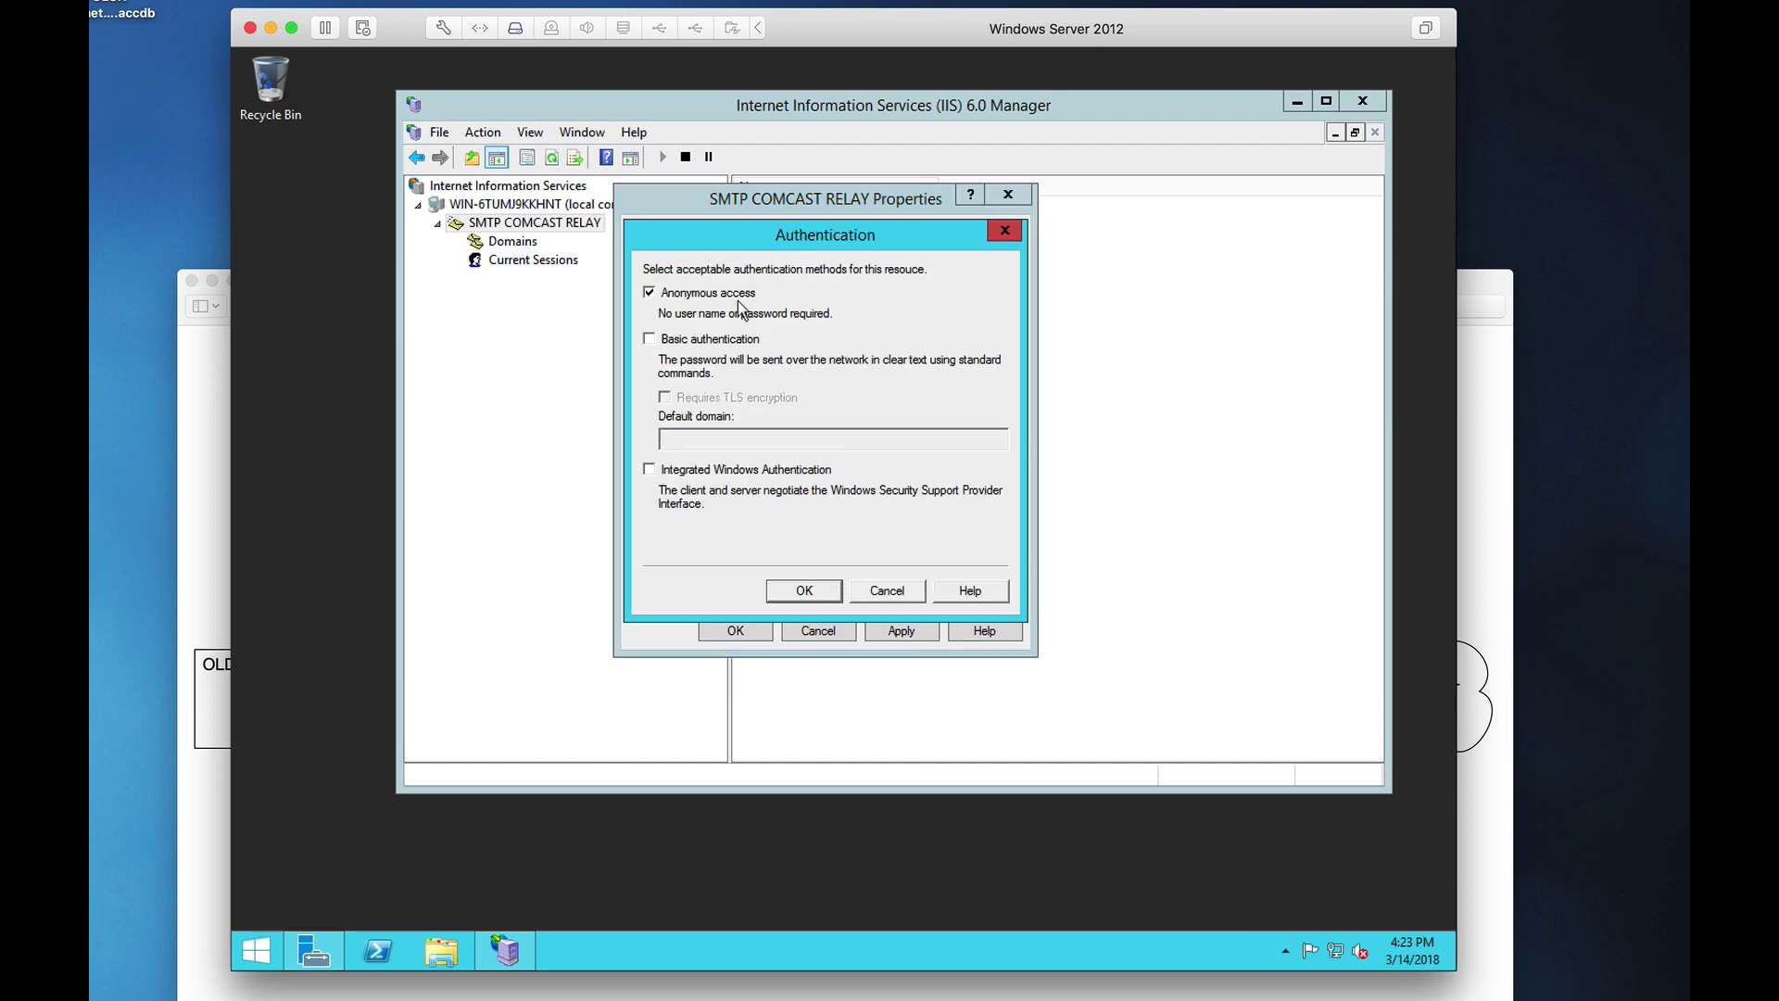
left_click(871, 594)
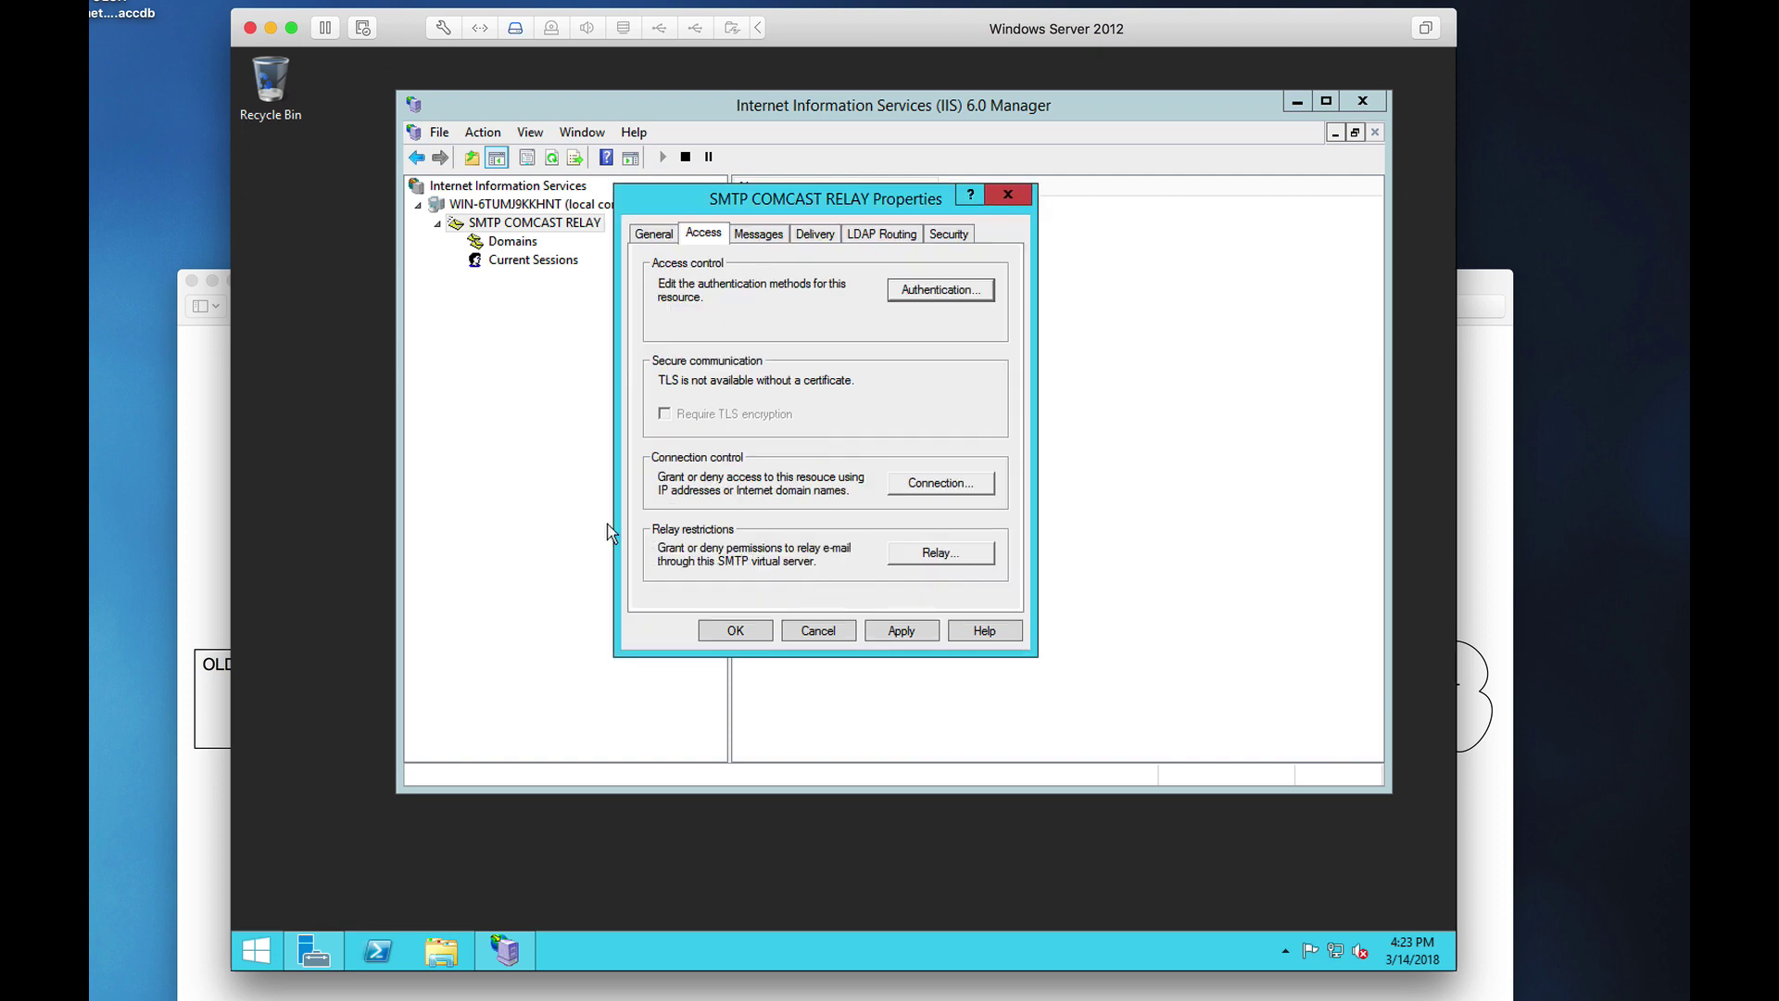
left_click(198, 532)
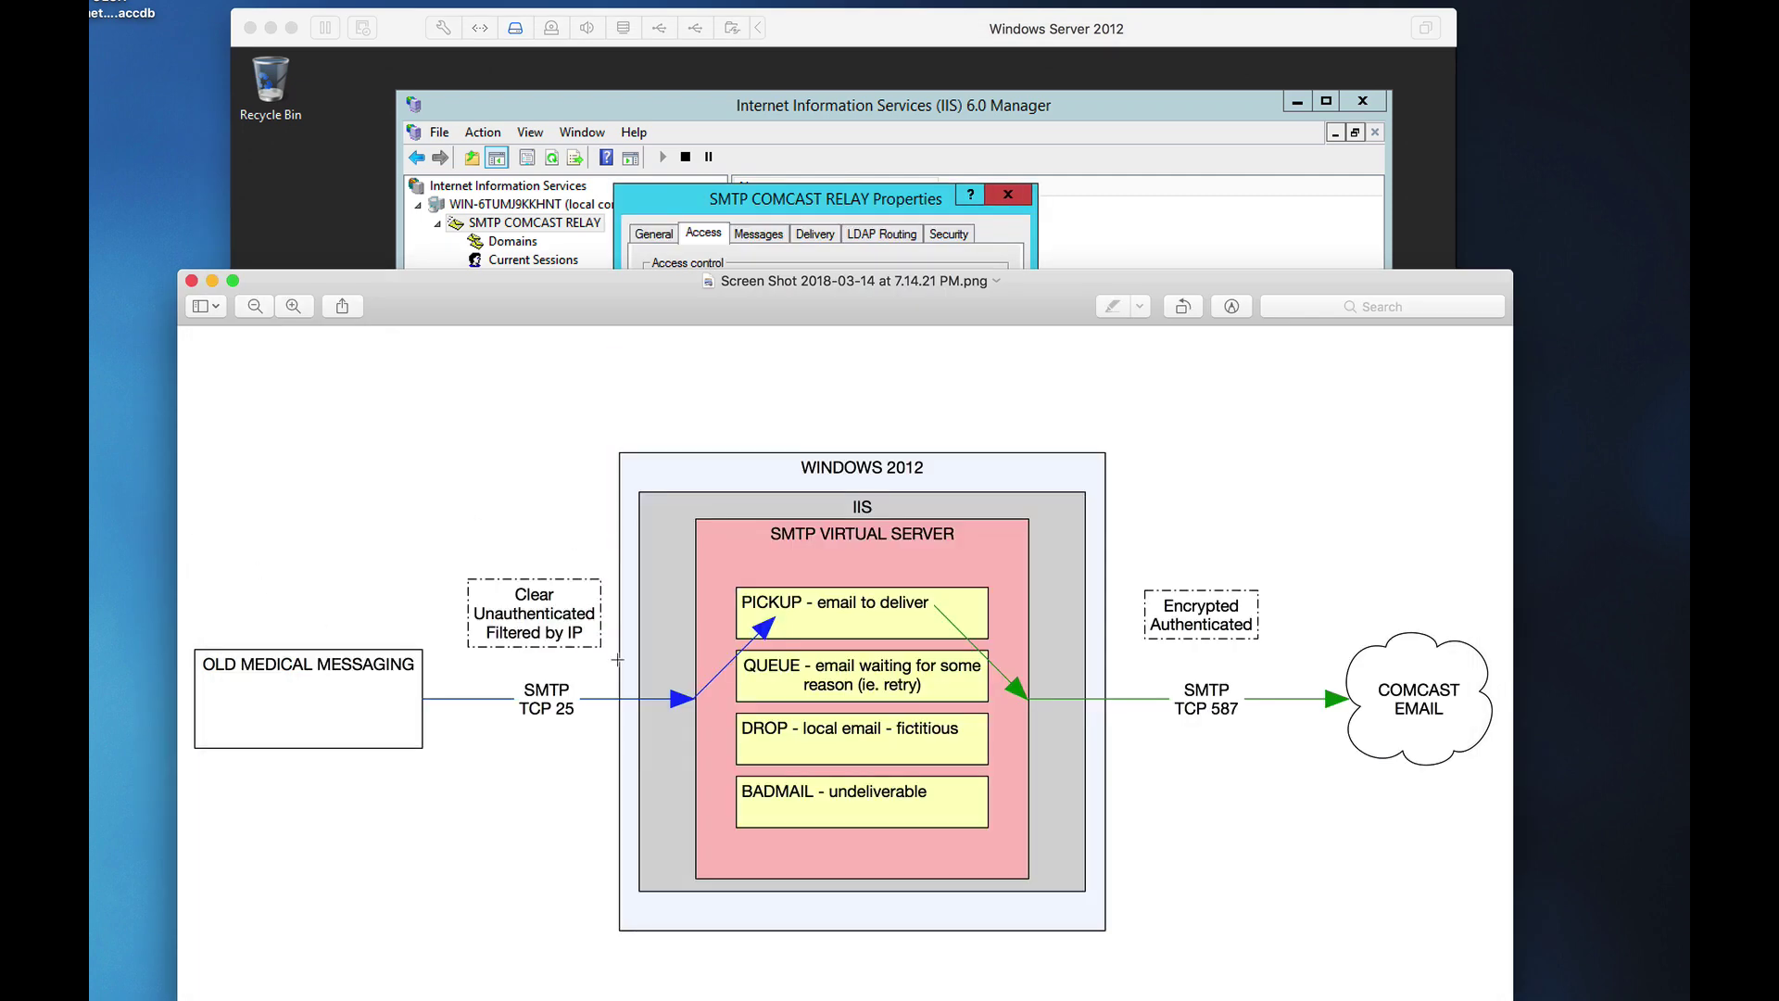
left_click(912, 200)
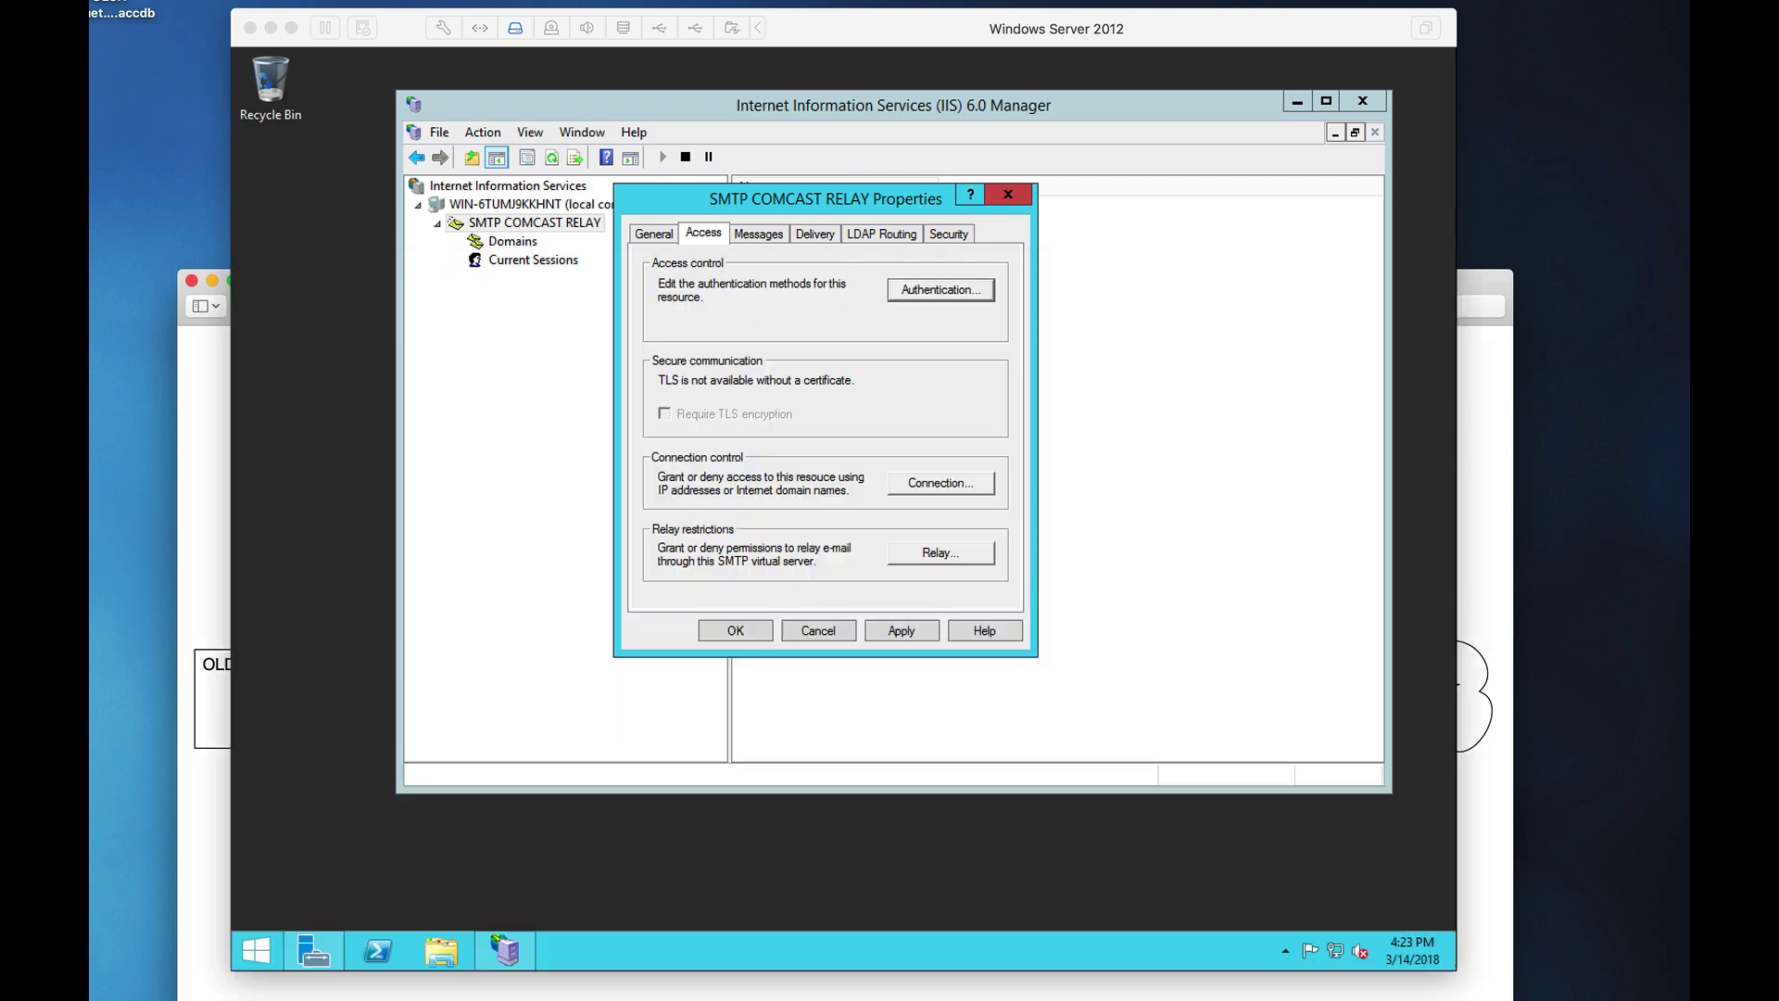
left_click(227, 773)
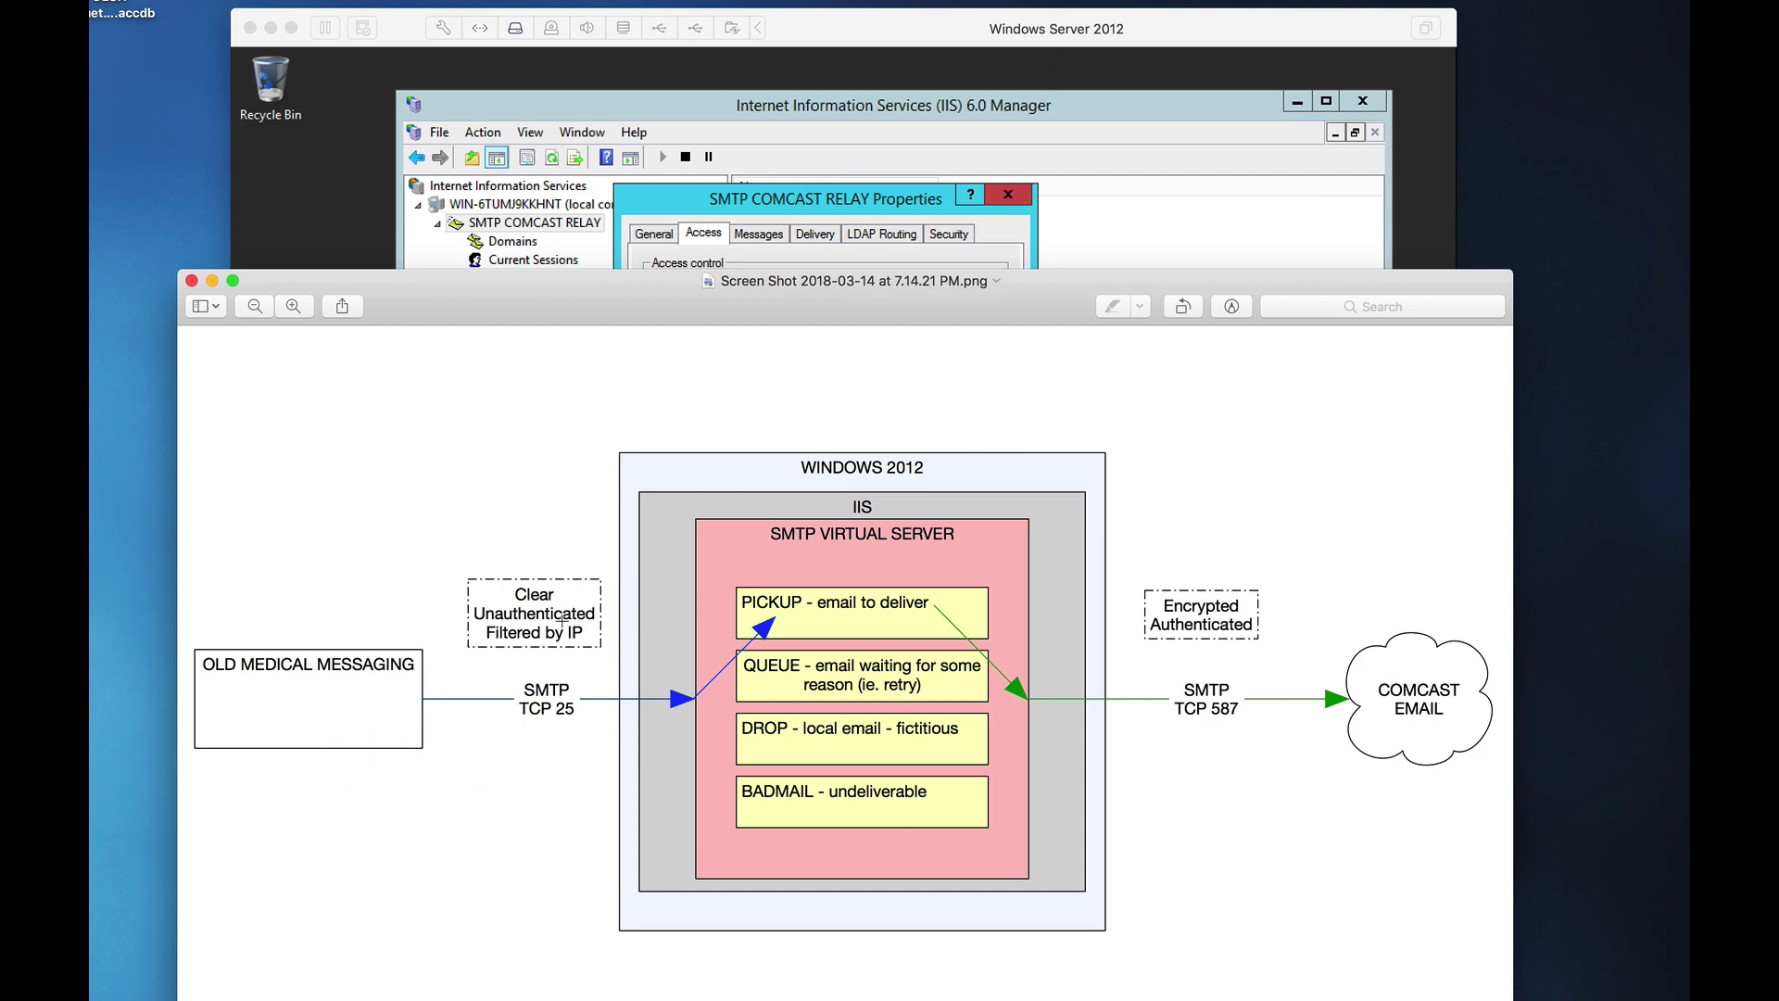
left_click(867, 202)
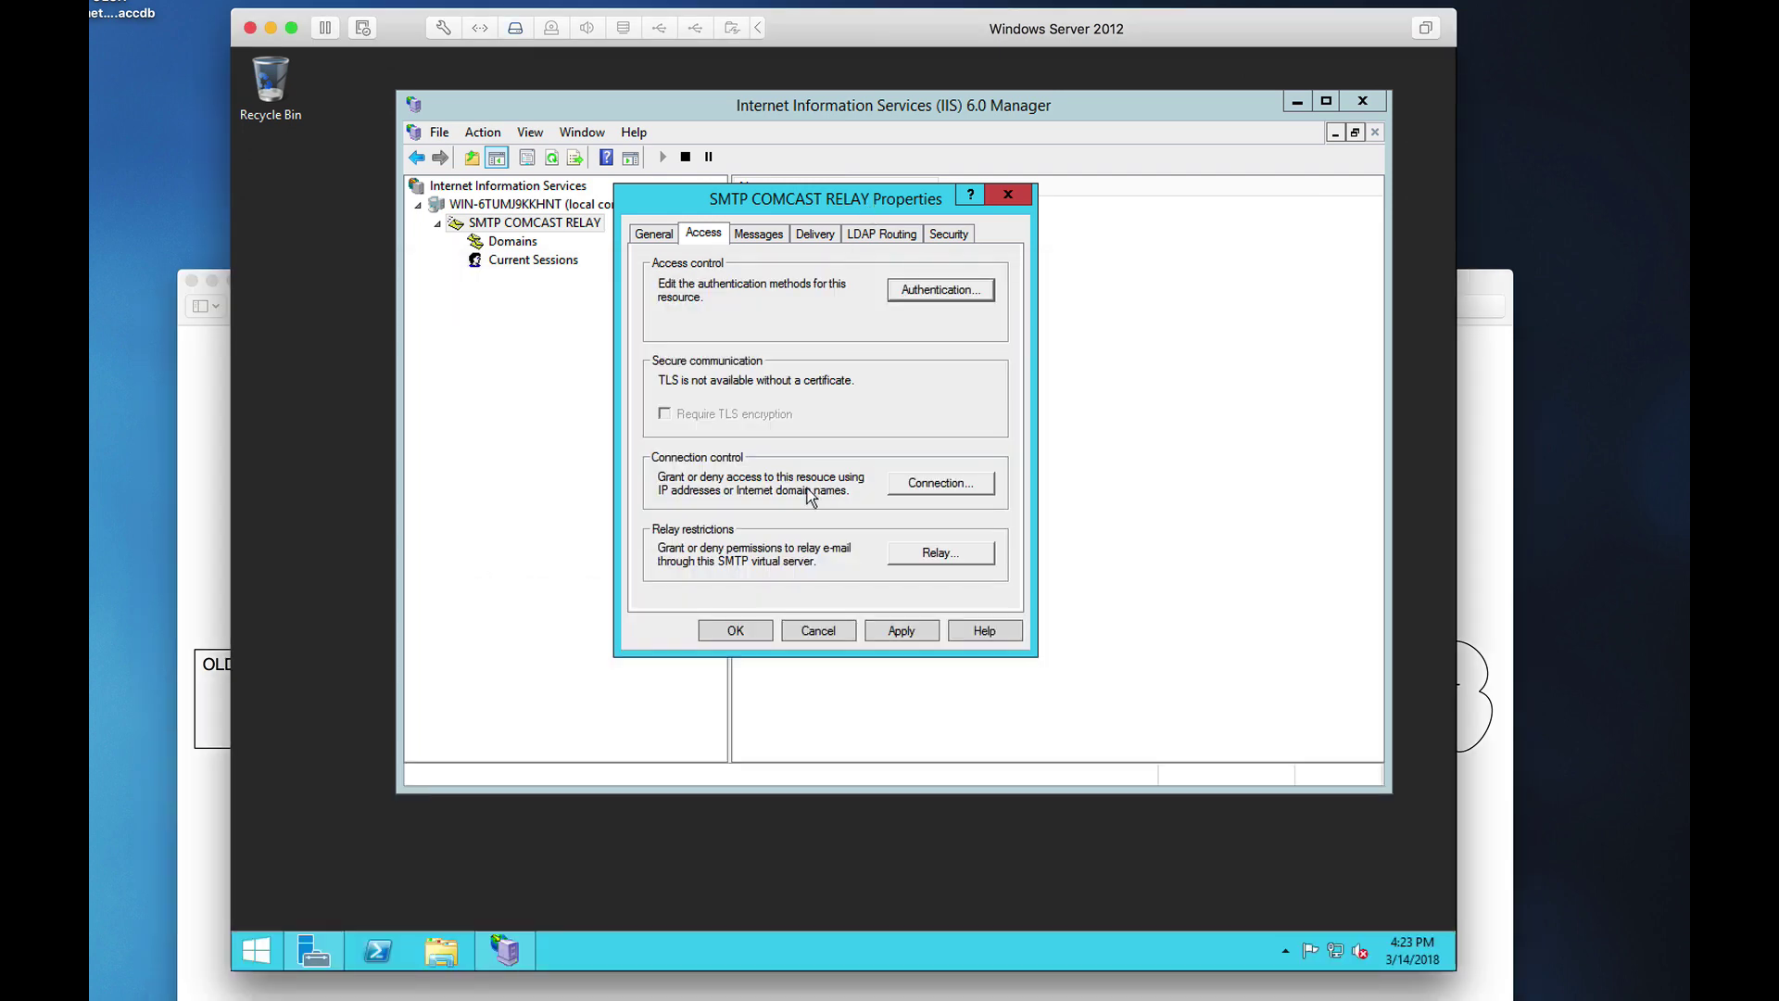
Restrict connections to only the listed computer 10.10.10.10
left_click(938, 484)
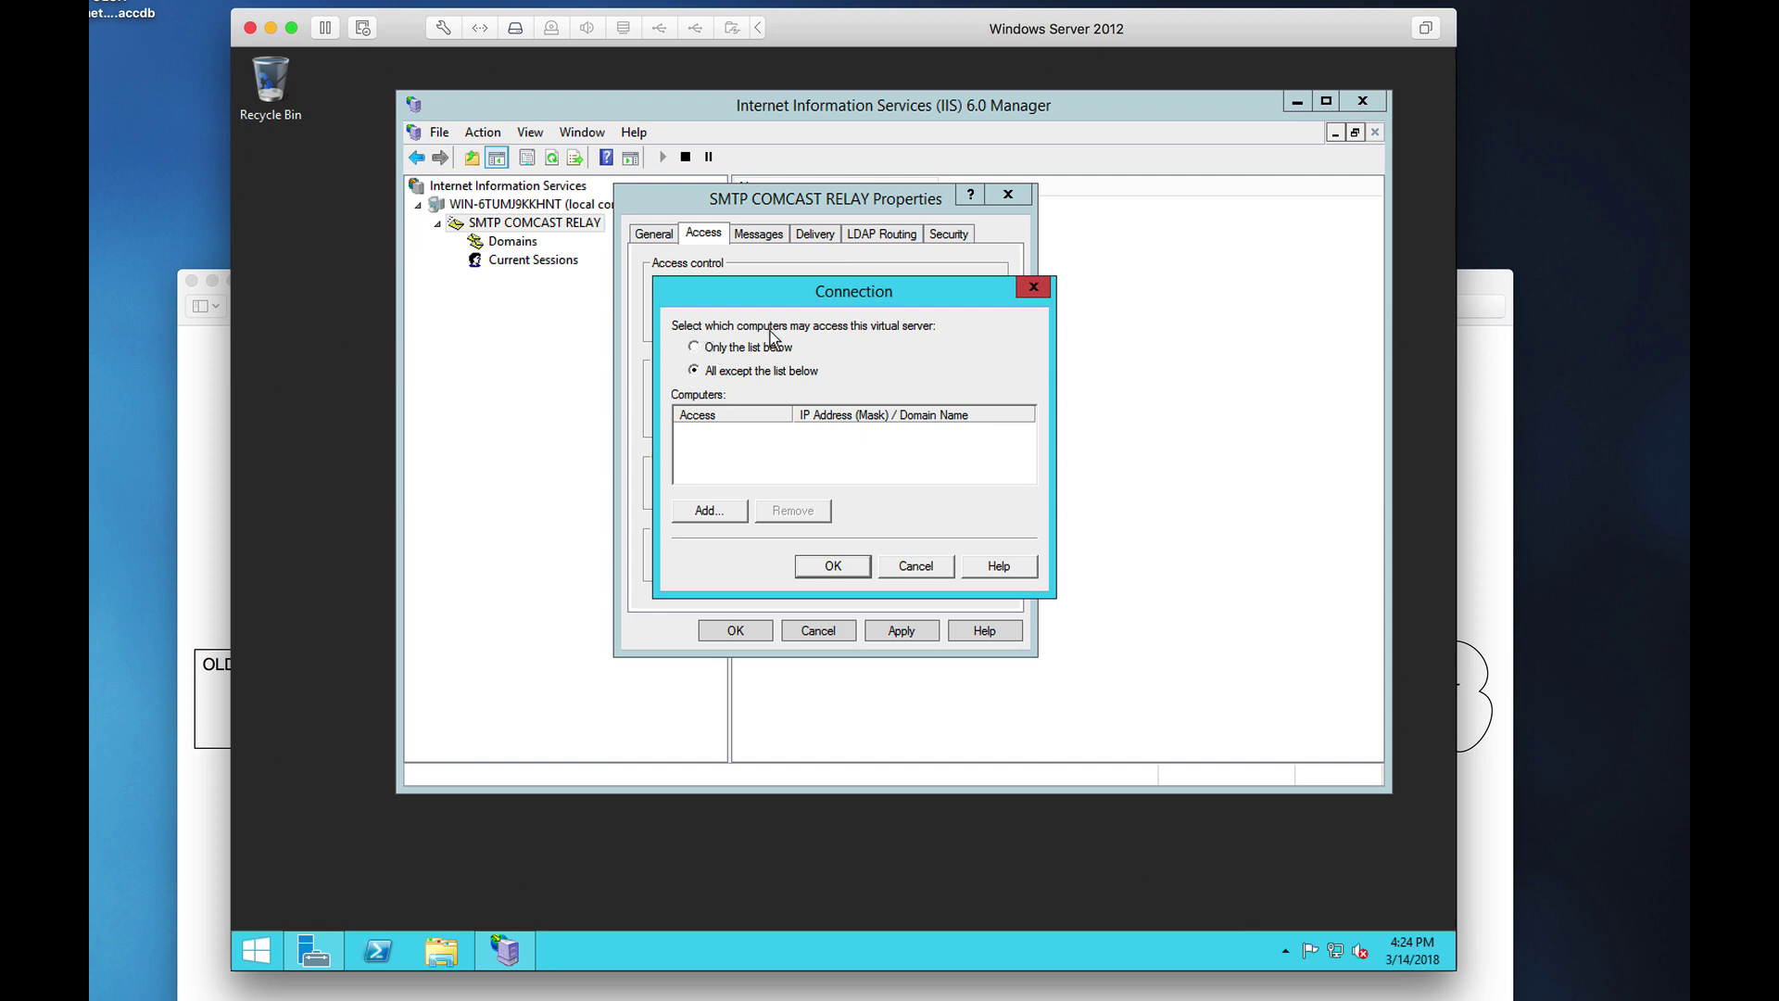
left_click(695, 347)
left_click(717, 510)
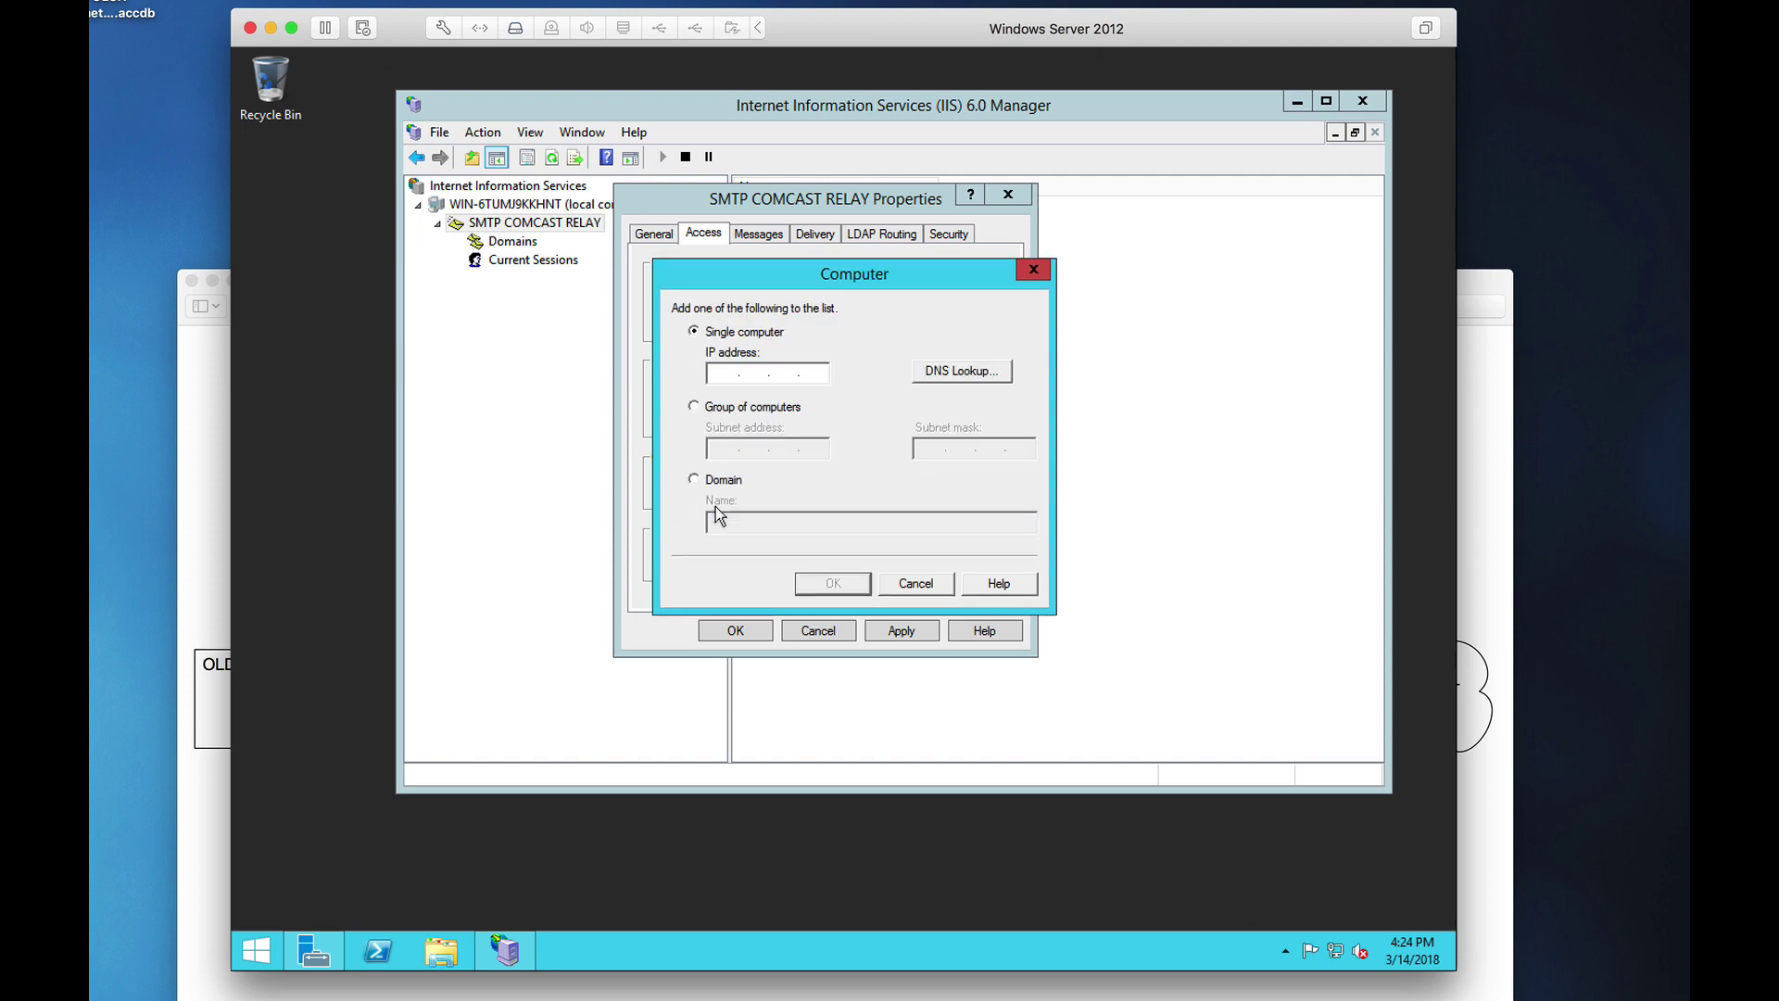
left_click(718, 375)
type("10.10.10.10")
left_click(832, 584)
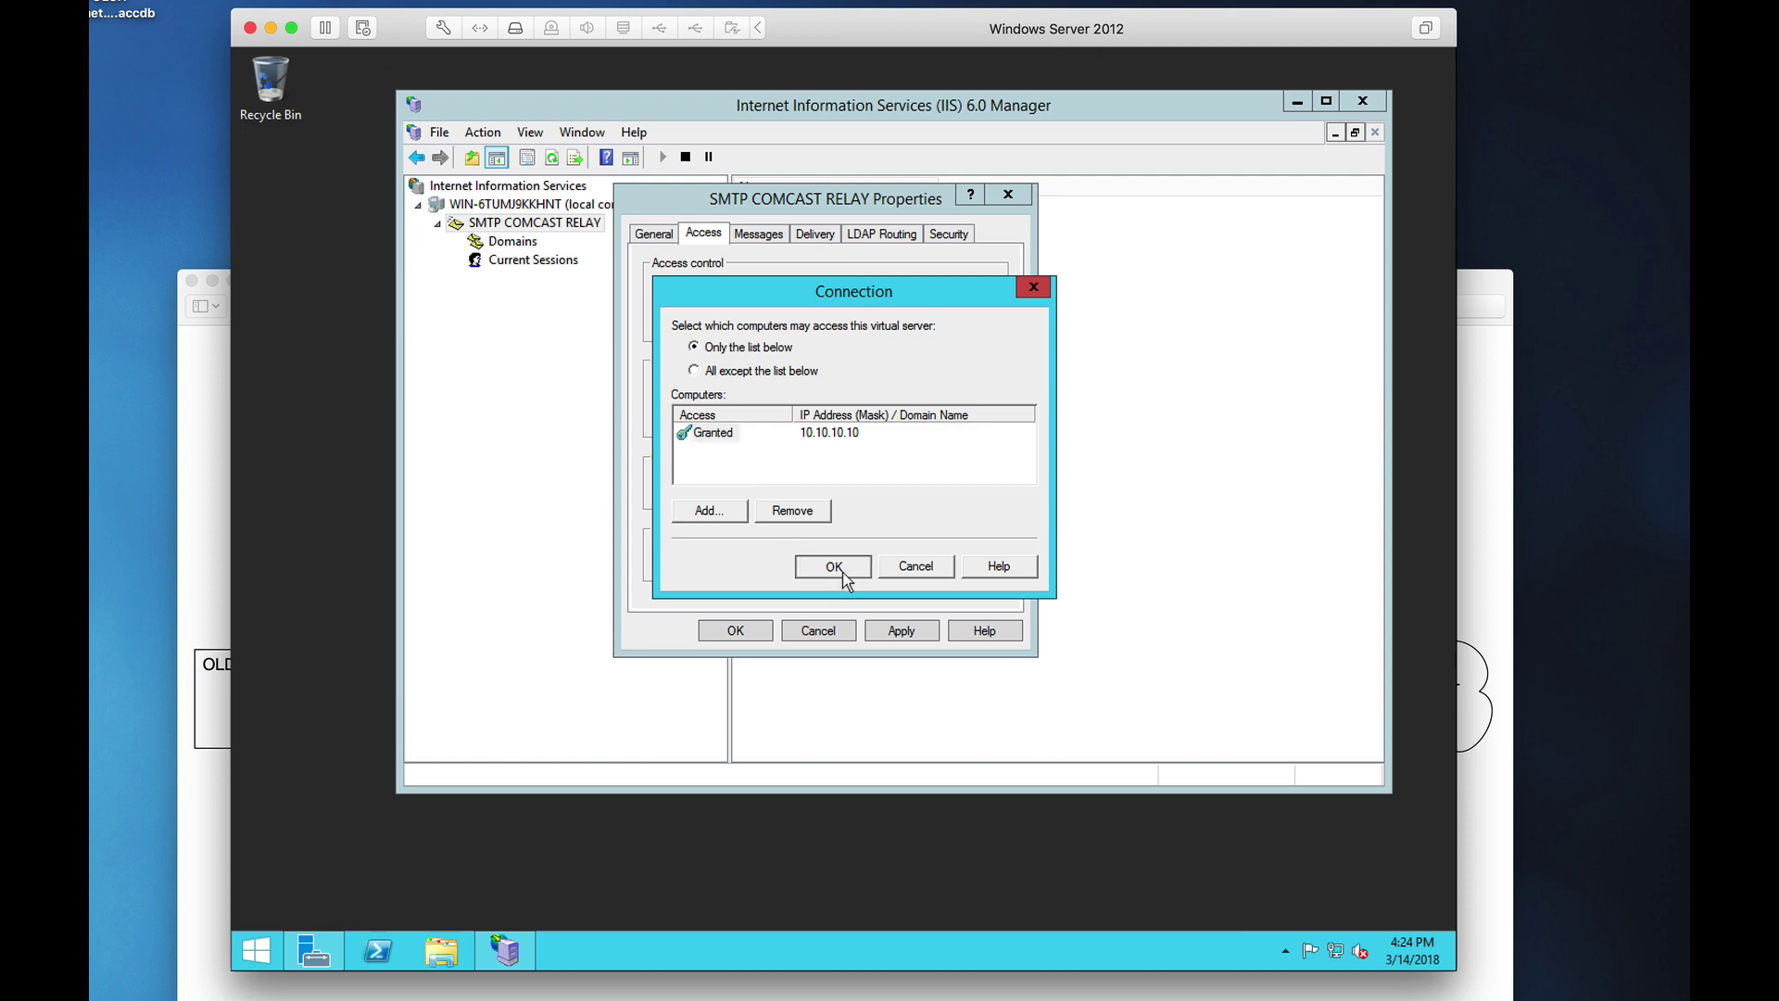
left_click(843, 577)
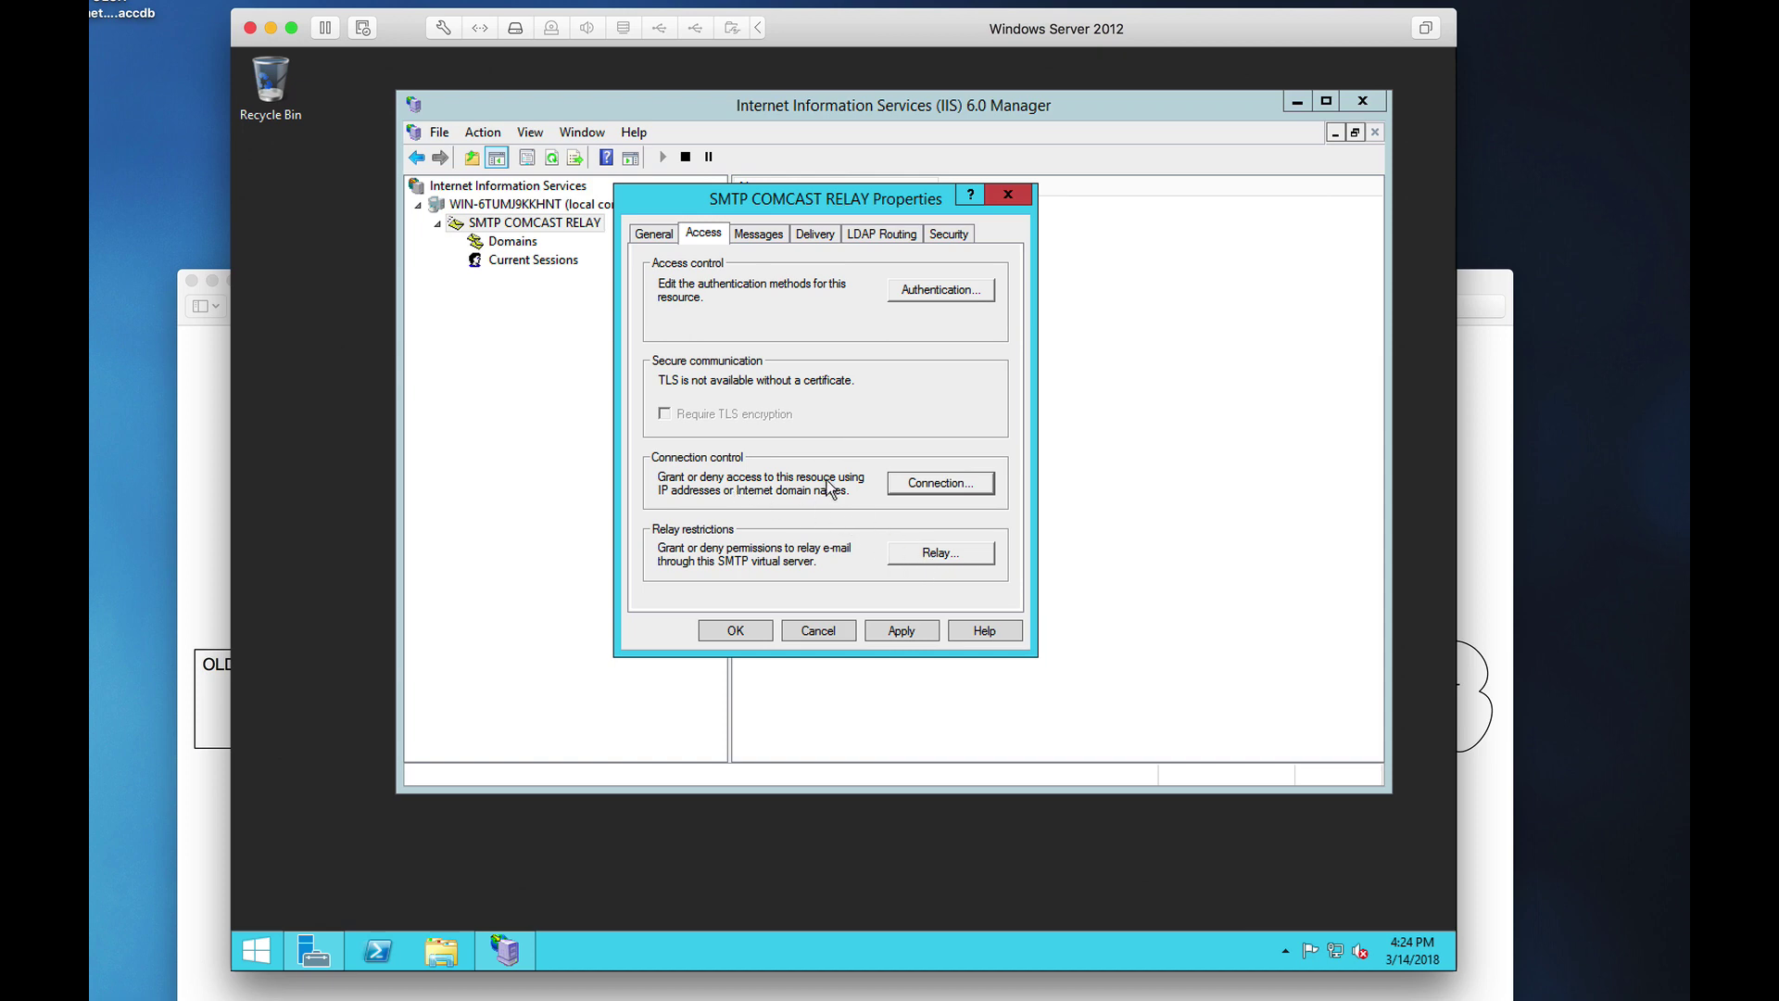
Add 10.10.10.10 to the relay restrictions list and confirm it
left_click(926, 556)
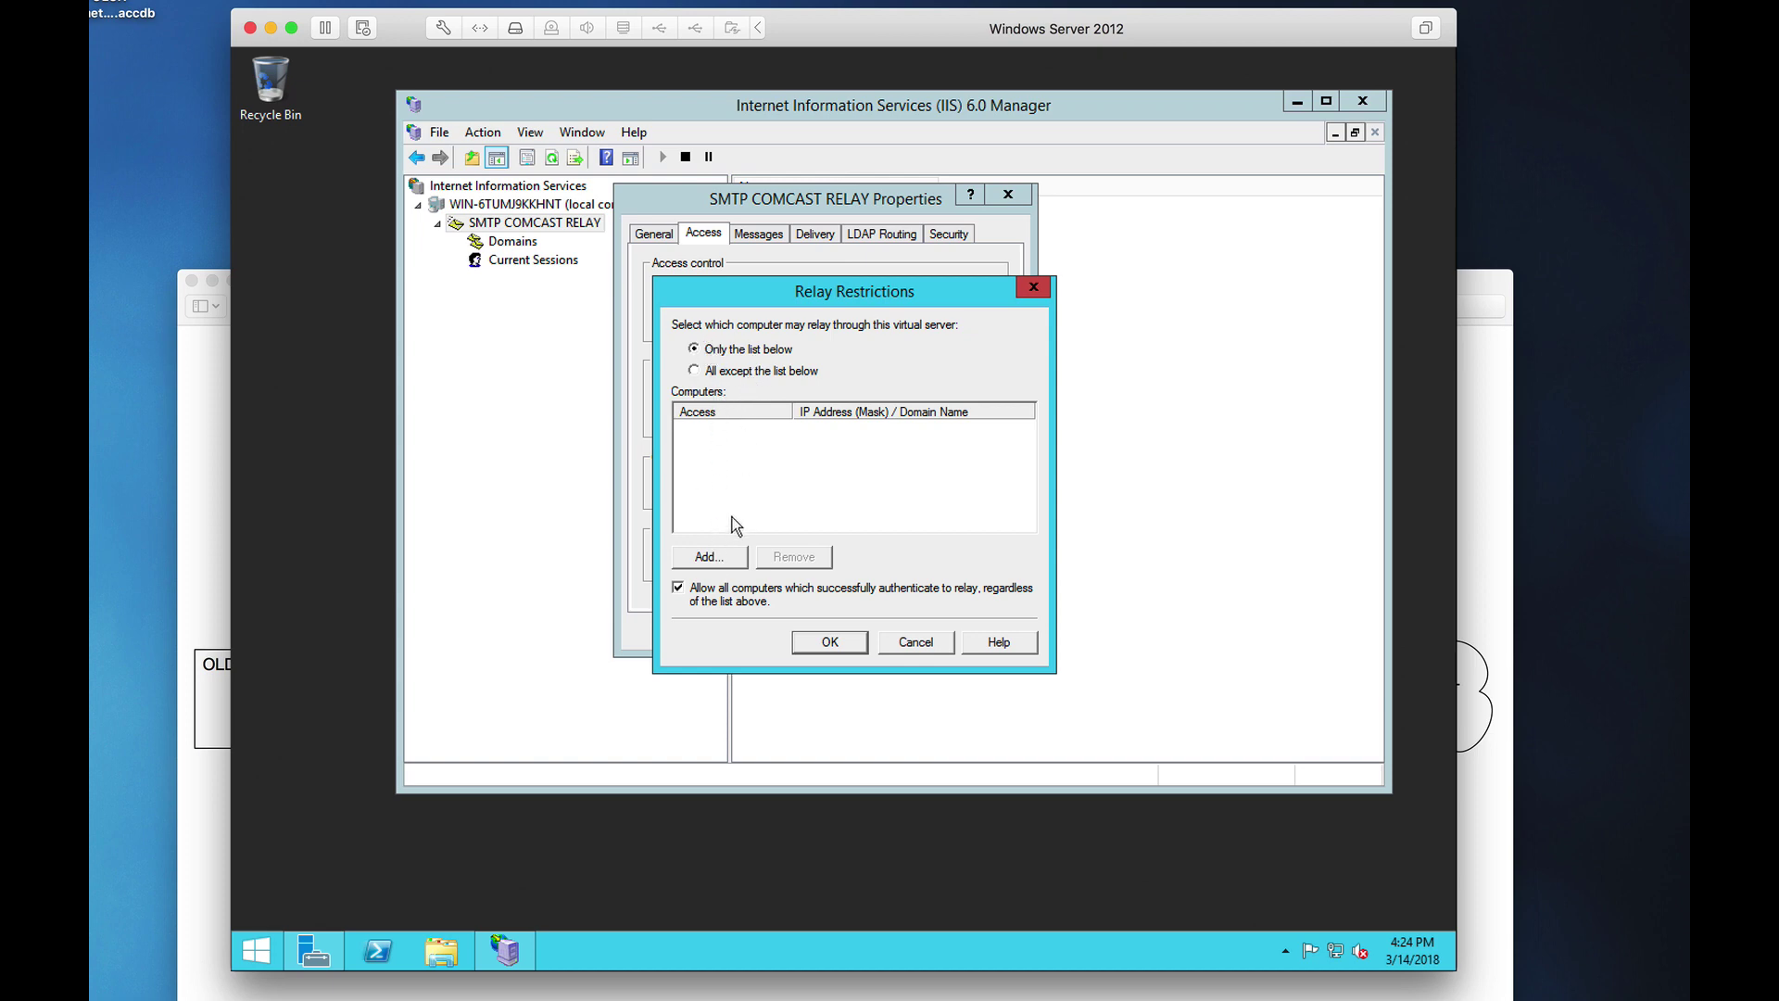
left_click(710, 556)
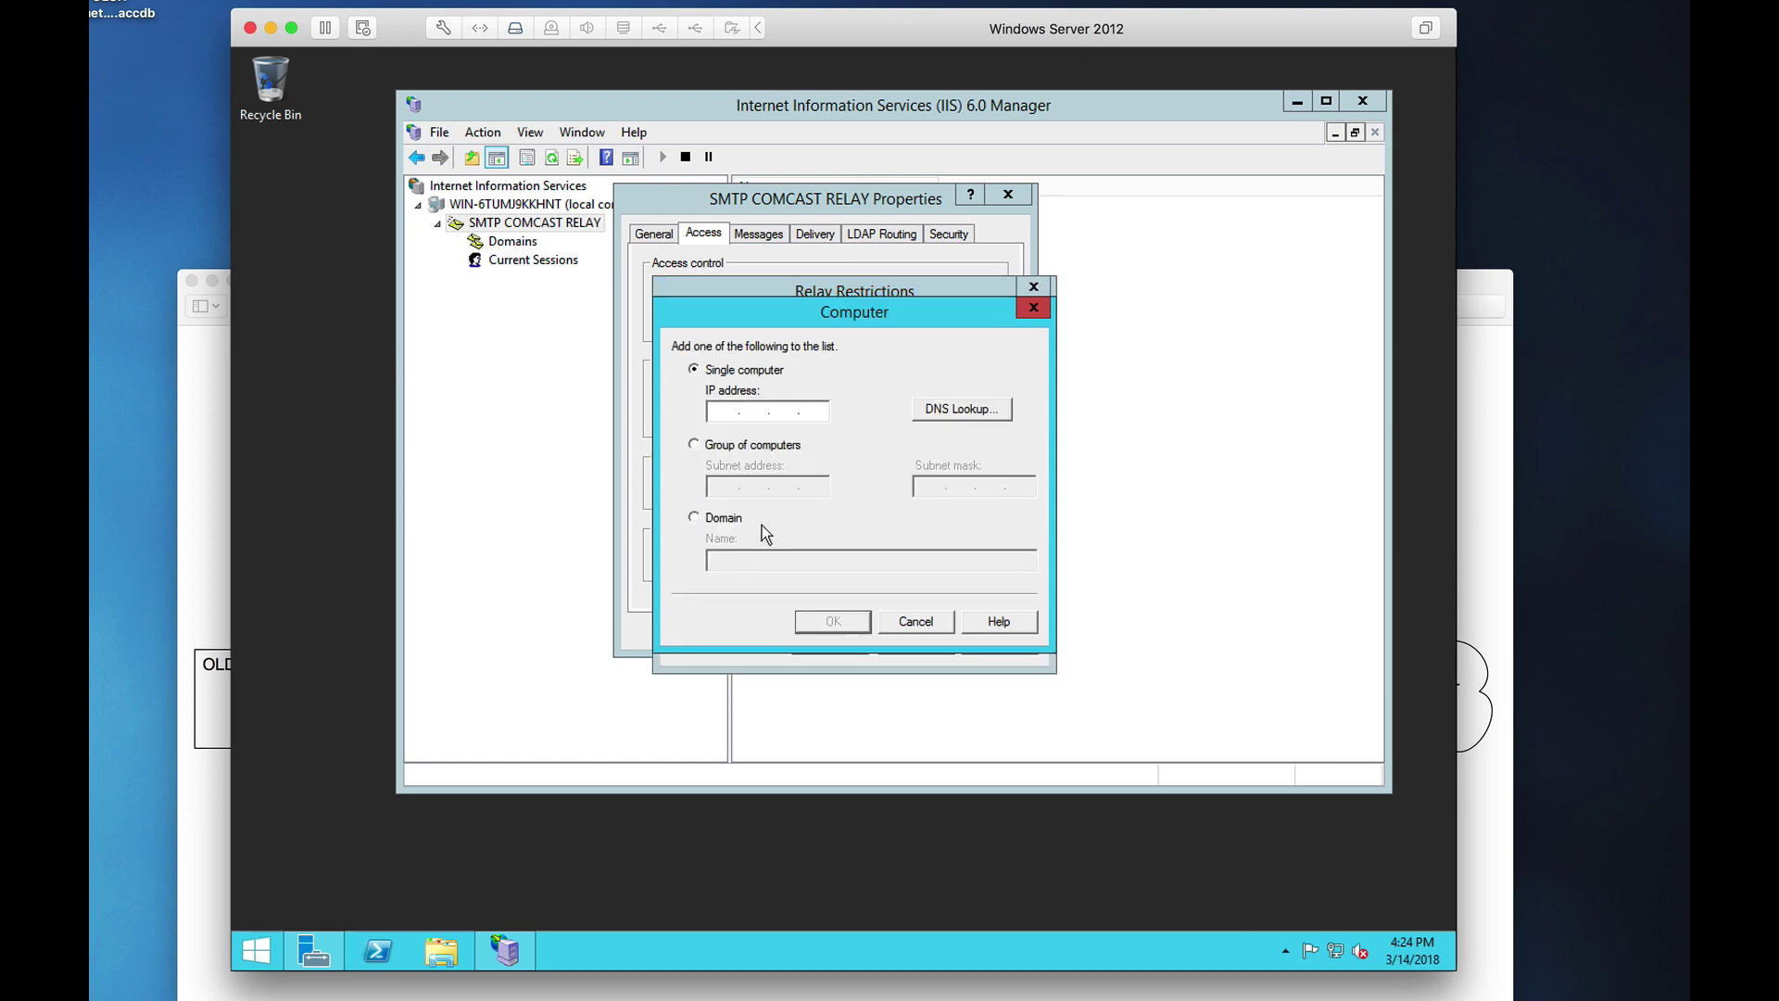
type("10.10.10.01")
key("BackSpace")
key("BackSpace")
type("10")
left_click(827, 624)
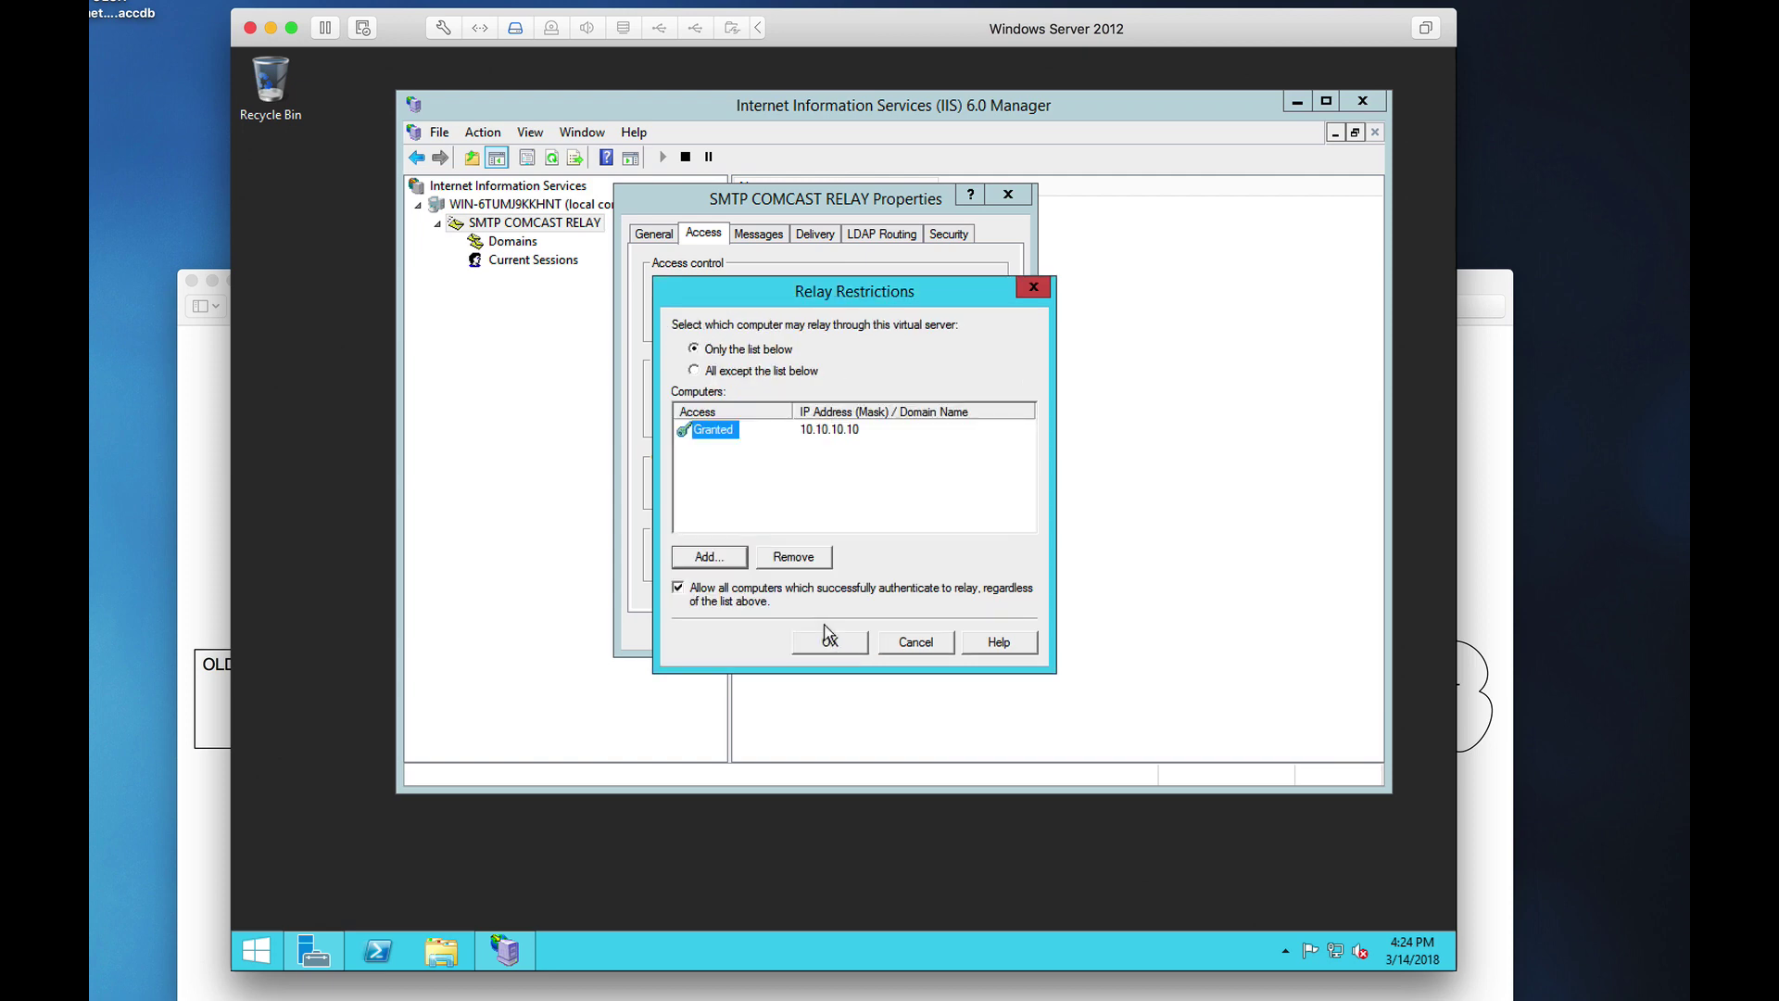
key("Return")
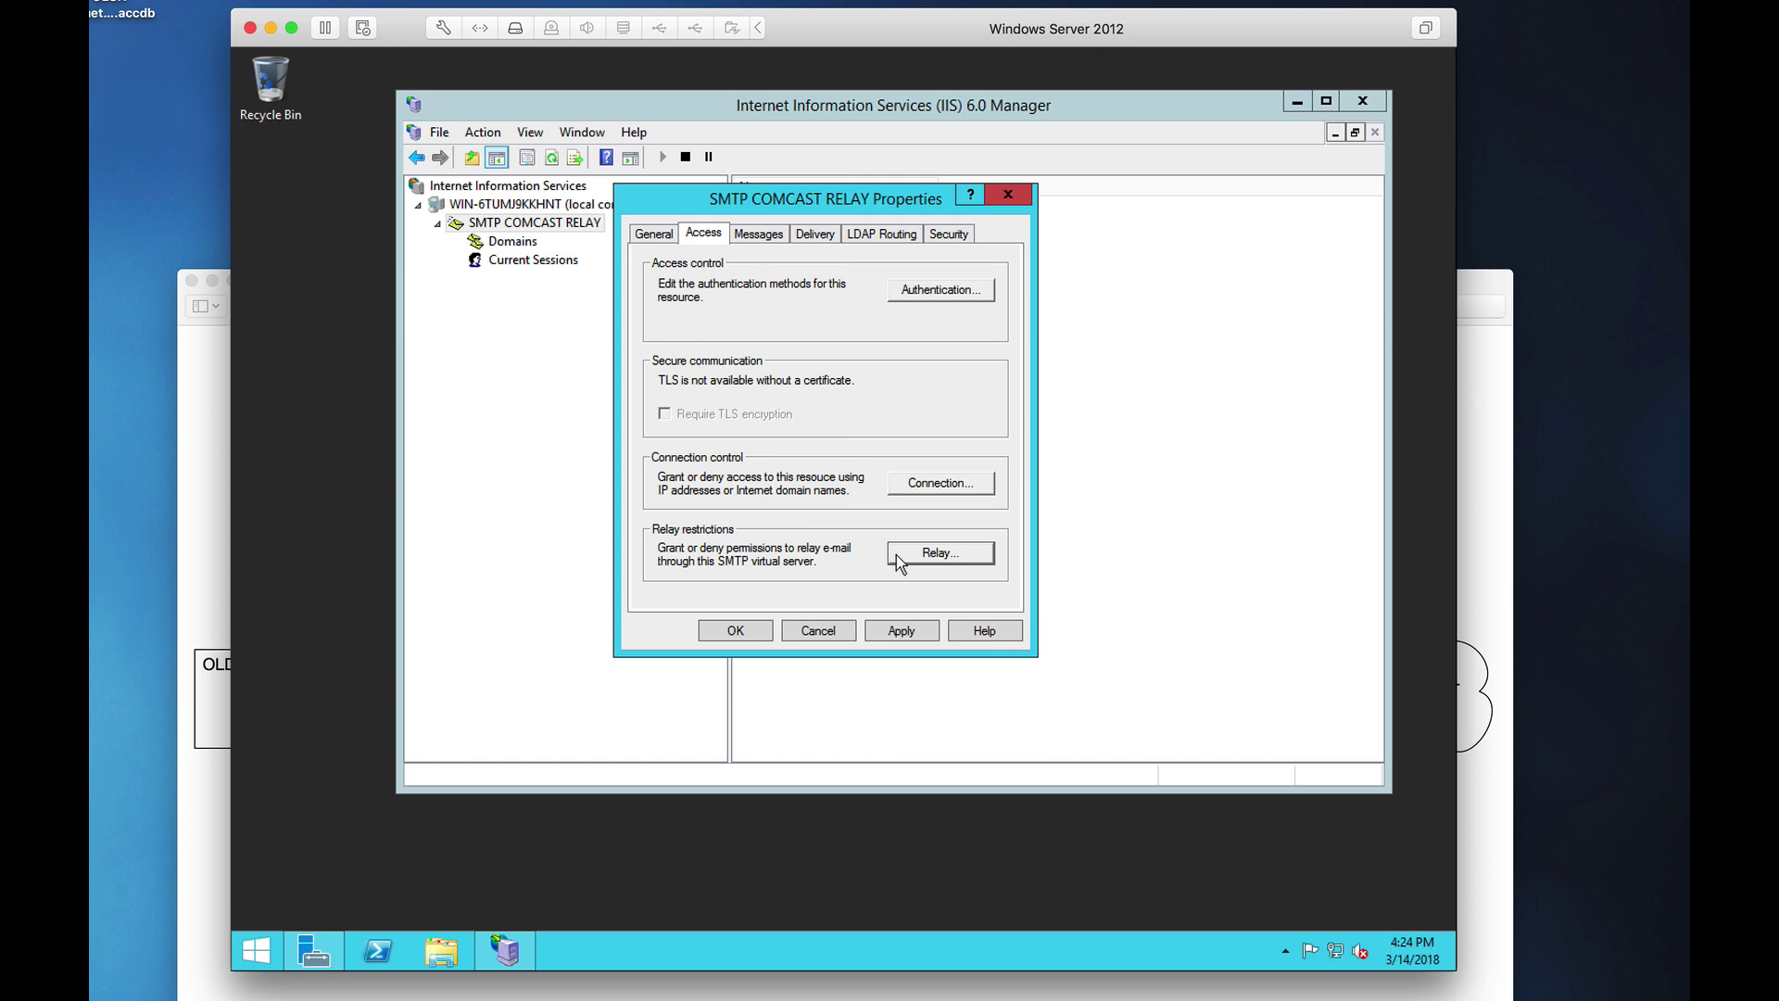
left_click(230, 535)
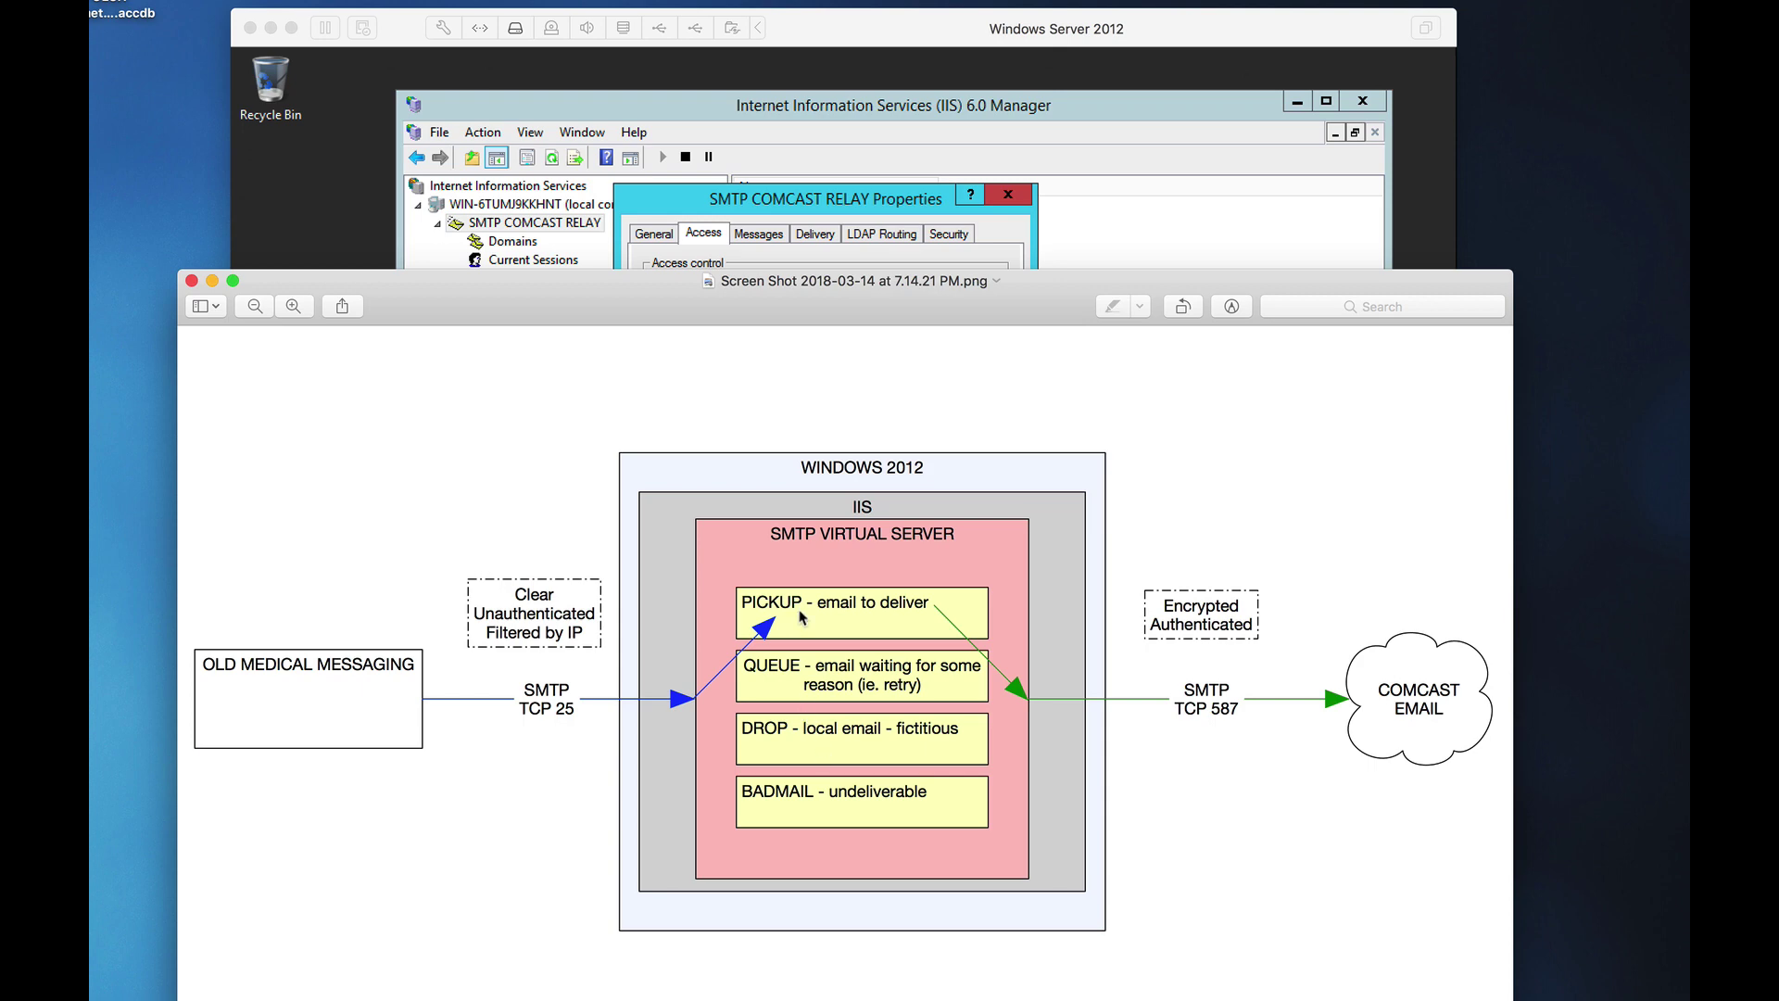
left_click(819, 202)
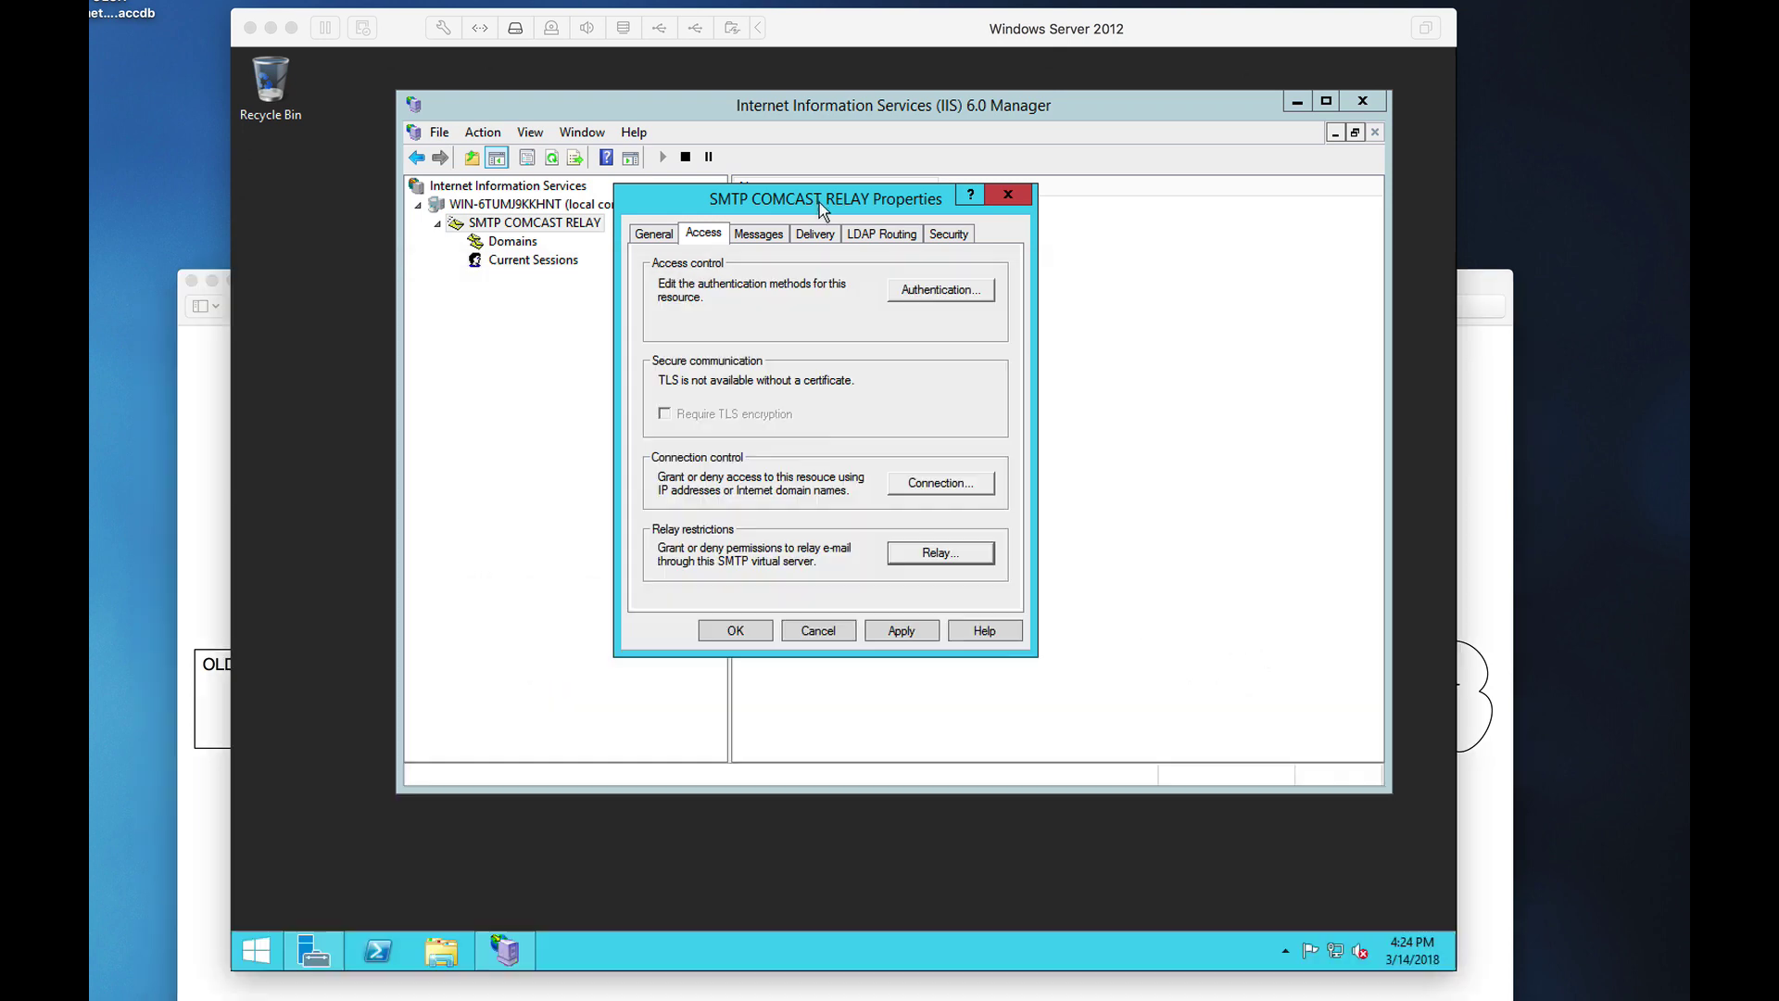
On the Messages tab, set message and session size limits to 12048 KB
left_click(777, 237)
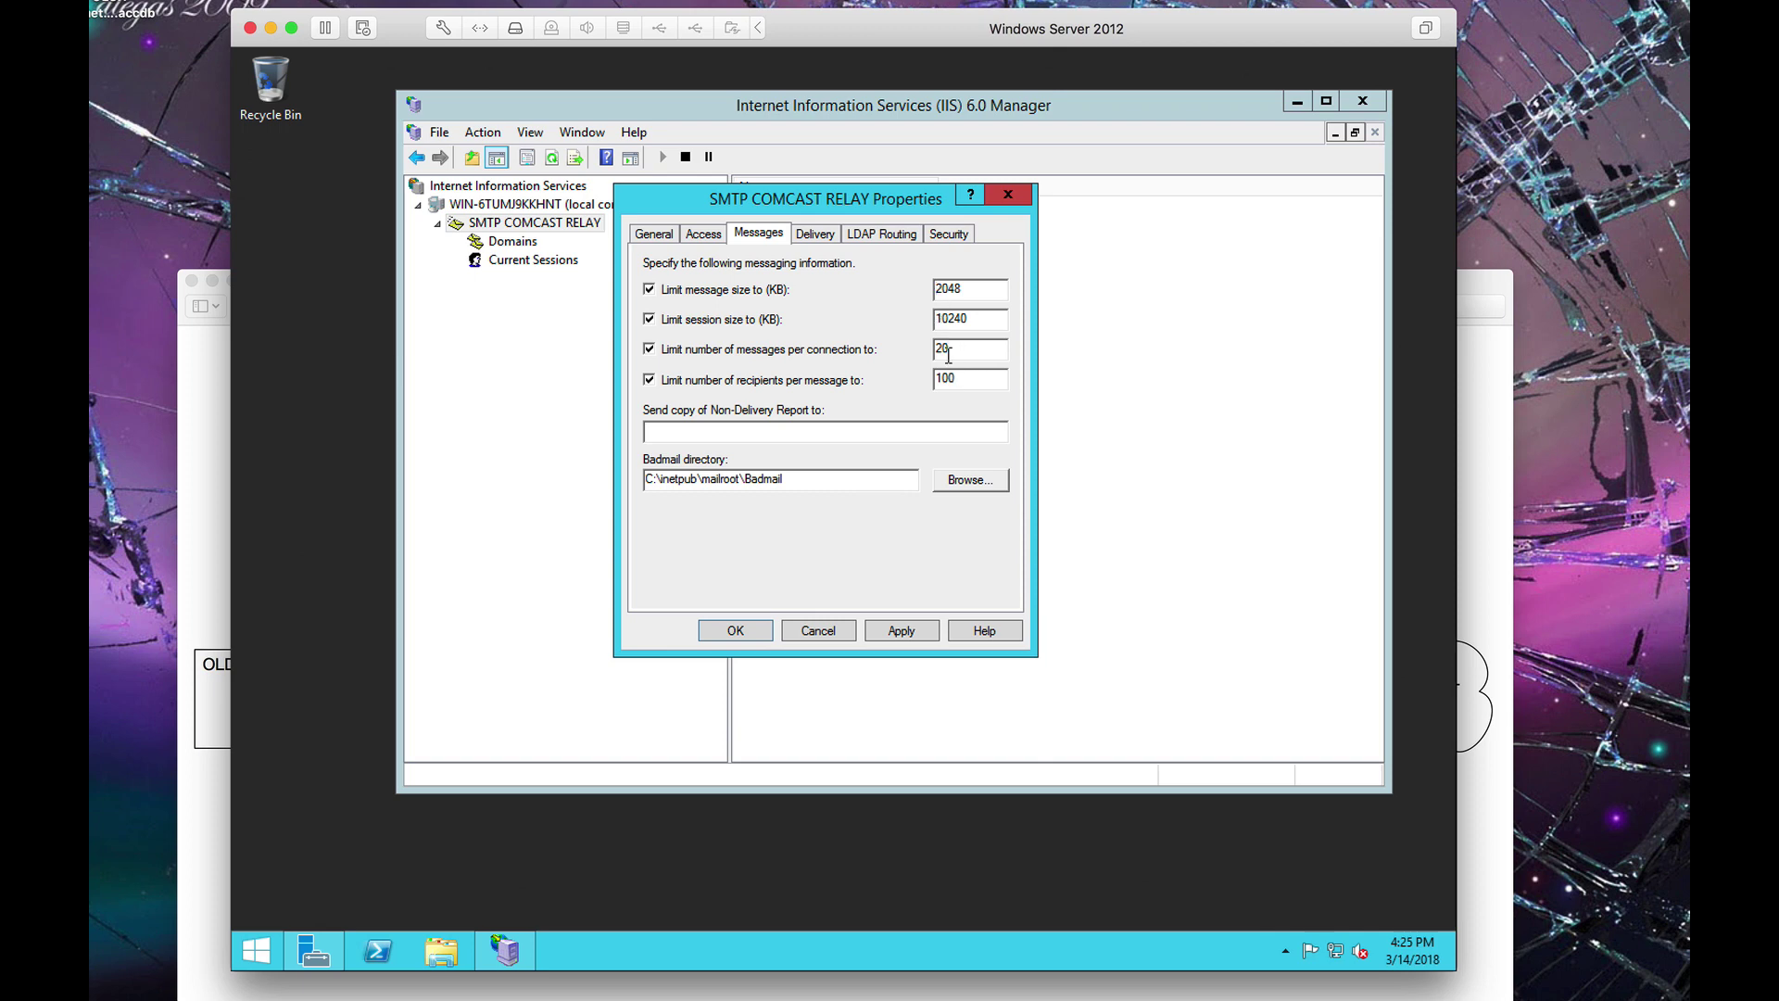
type("1")
left_click_drag(976, 290, 895, 312)
left_click(654, 431)
left_click_drag(814, 479, 596, 481)
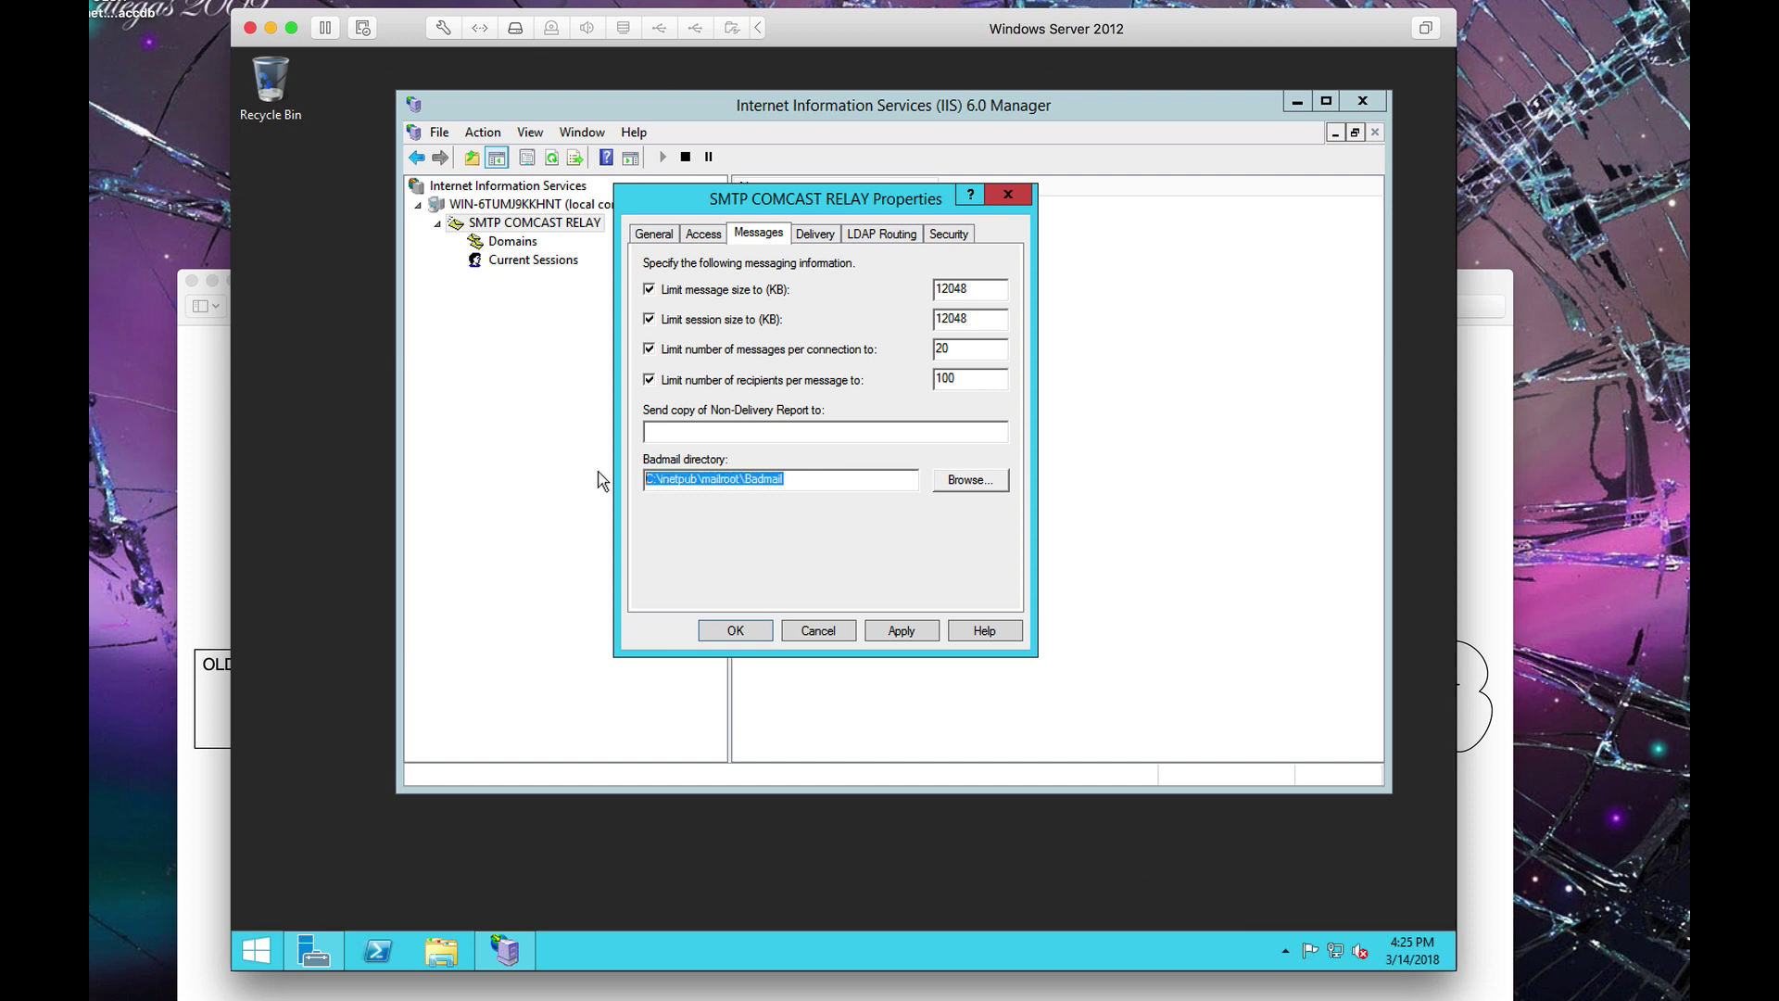
left_click(822, 481)
left_click(727, 436)
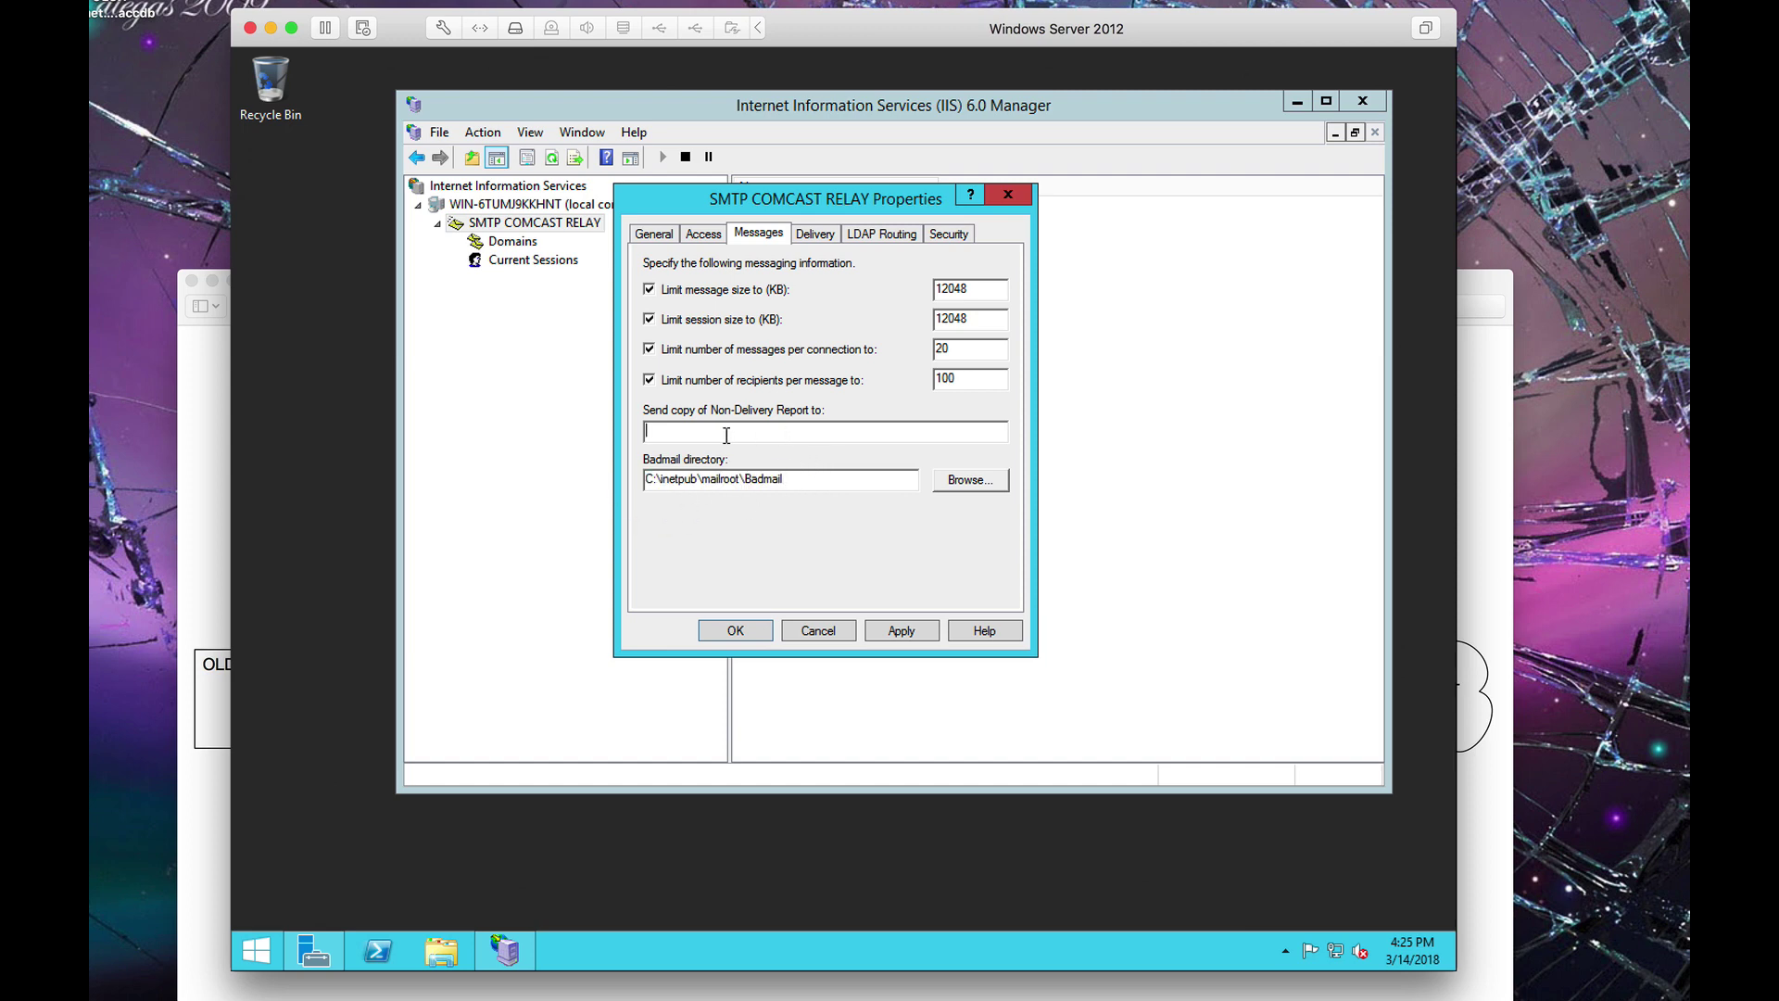
Set outbound security to Basic authentication with the Comcast account user name and password, and enable TLS encryption
left_click(832, 238)
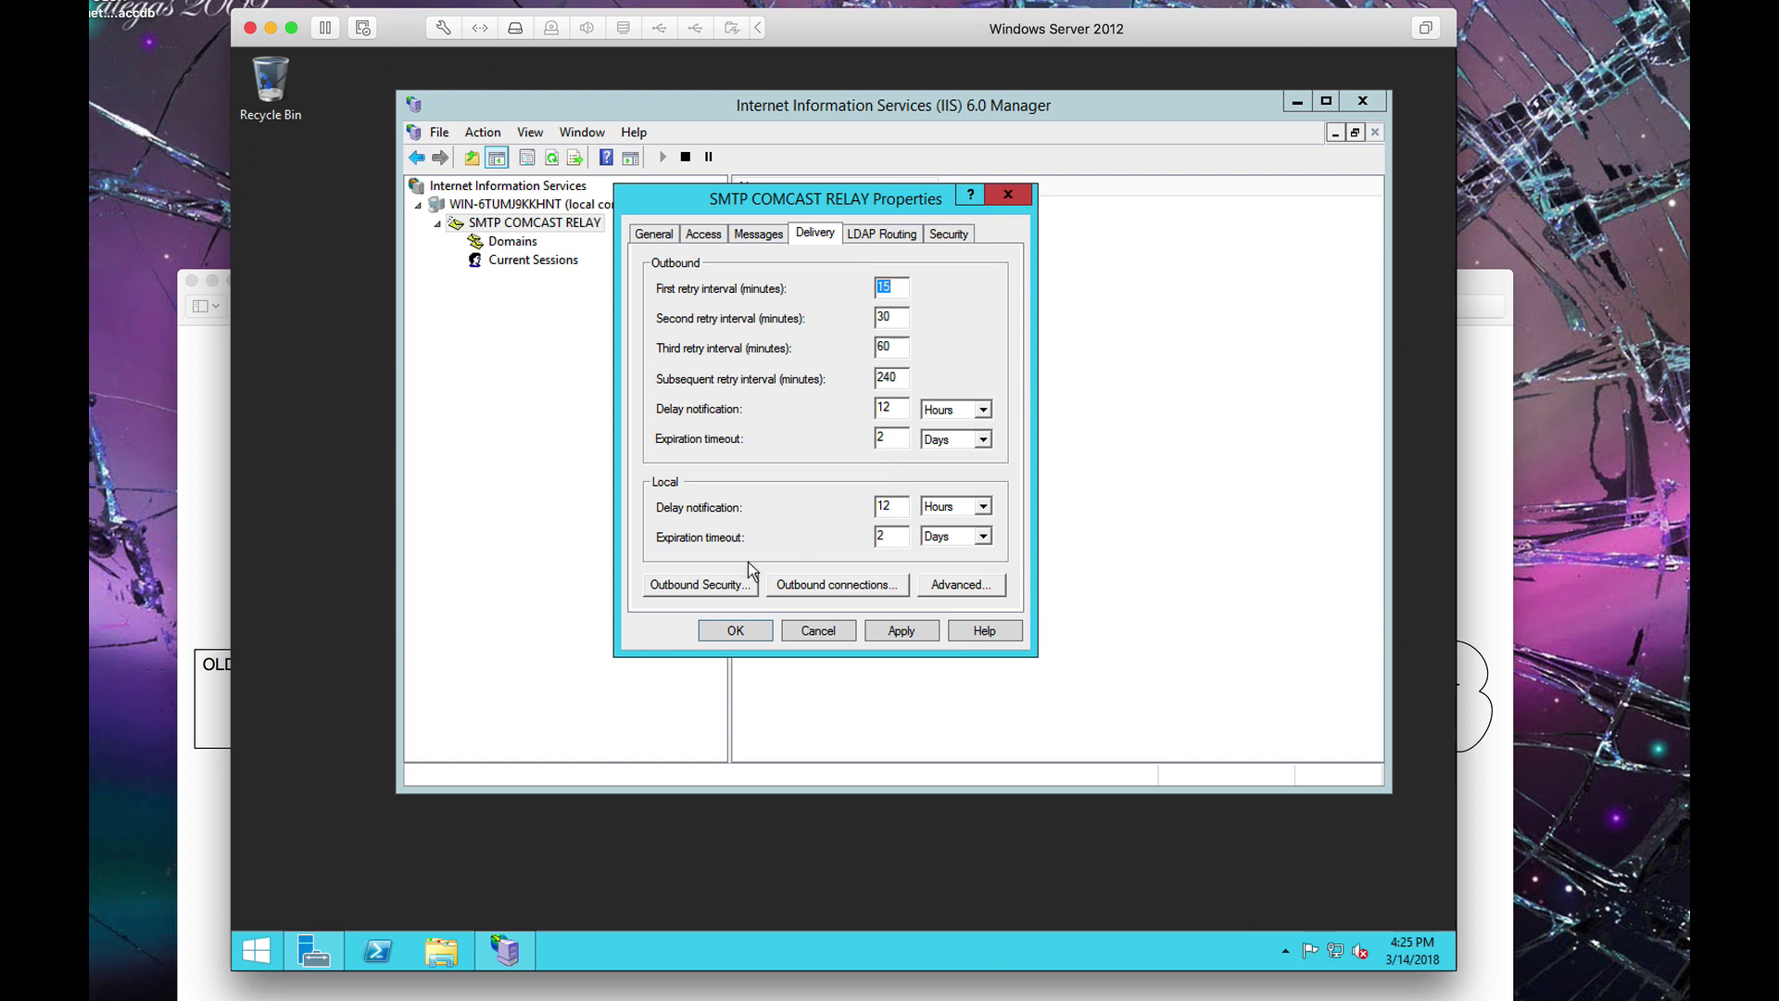
left_click(201, 767)
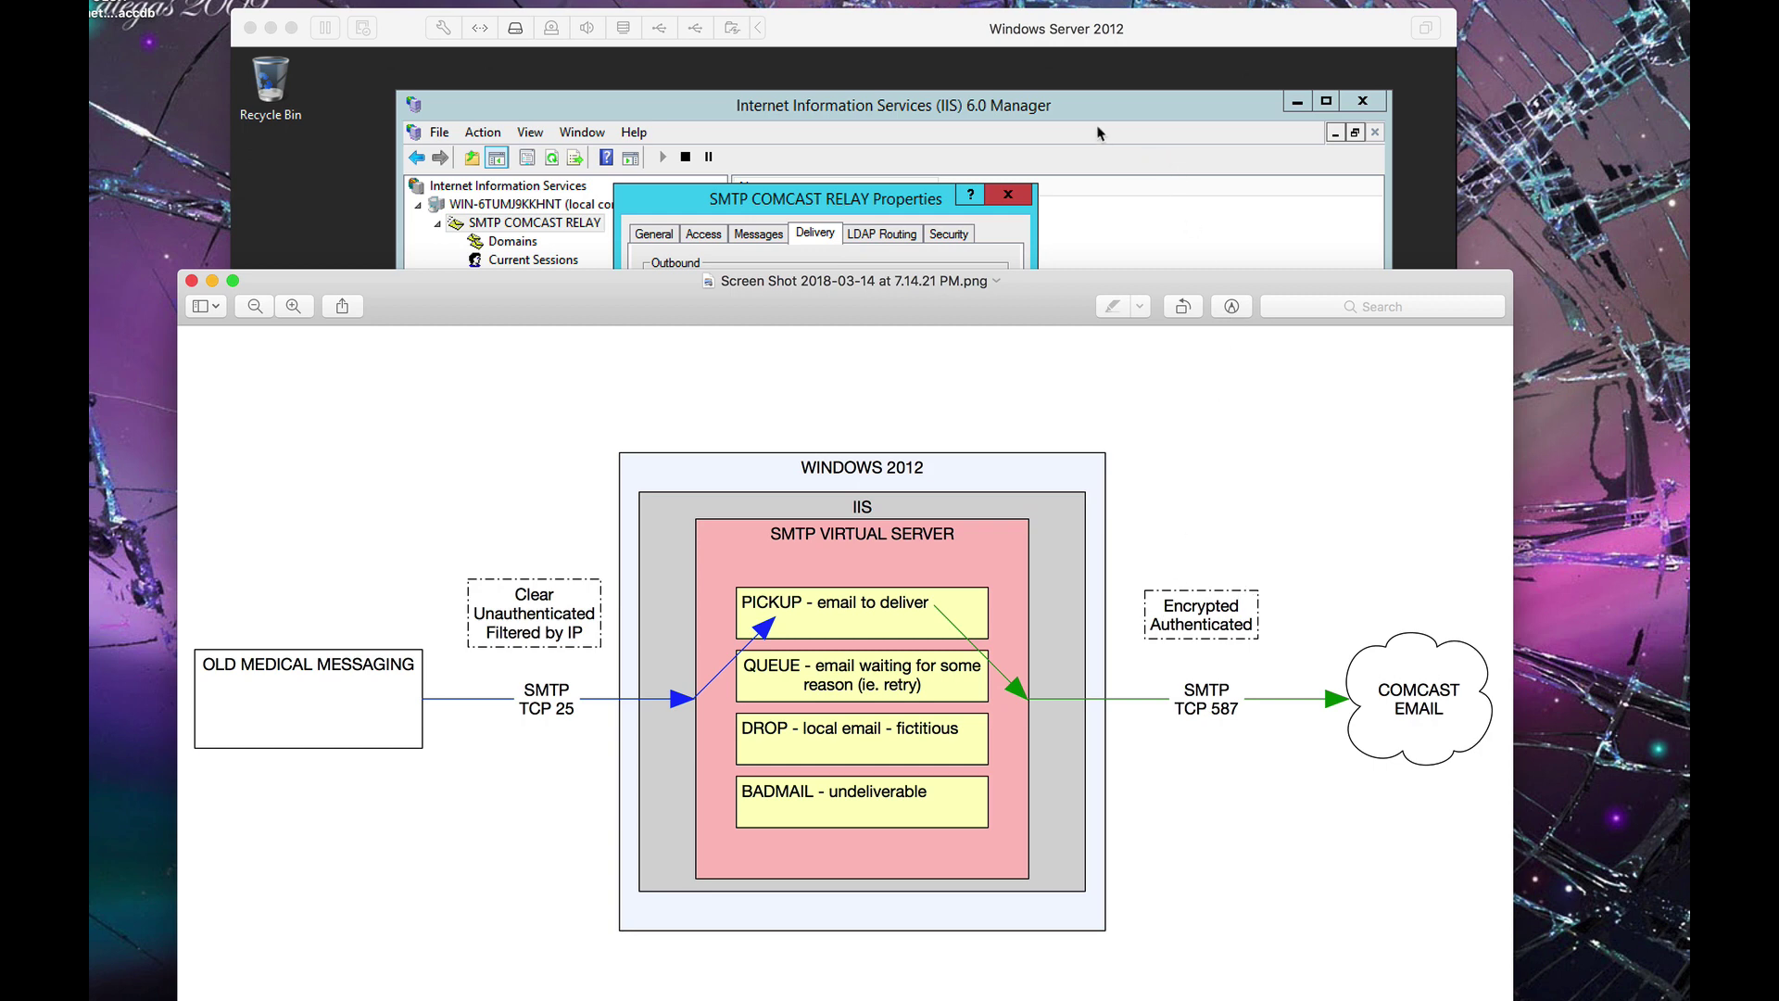
left_click(875, 196)
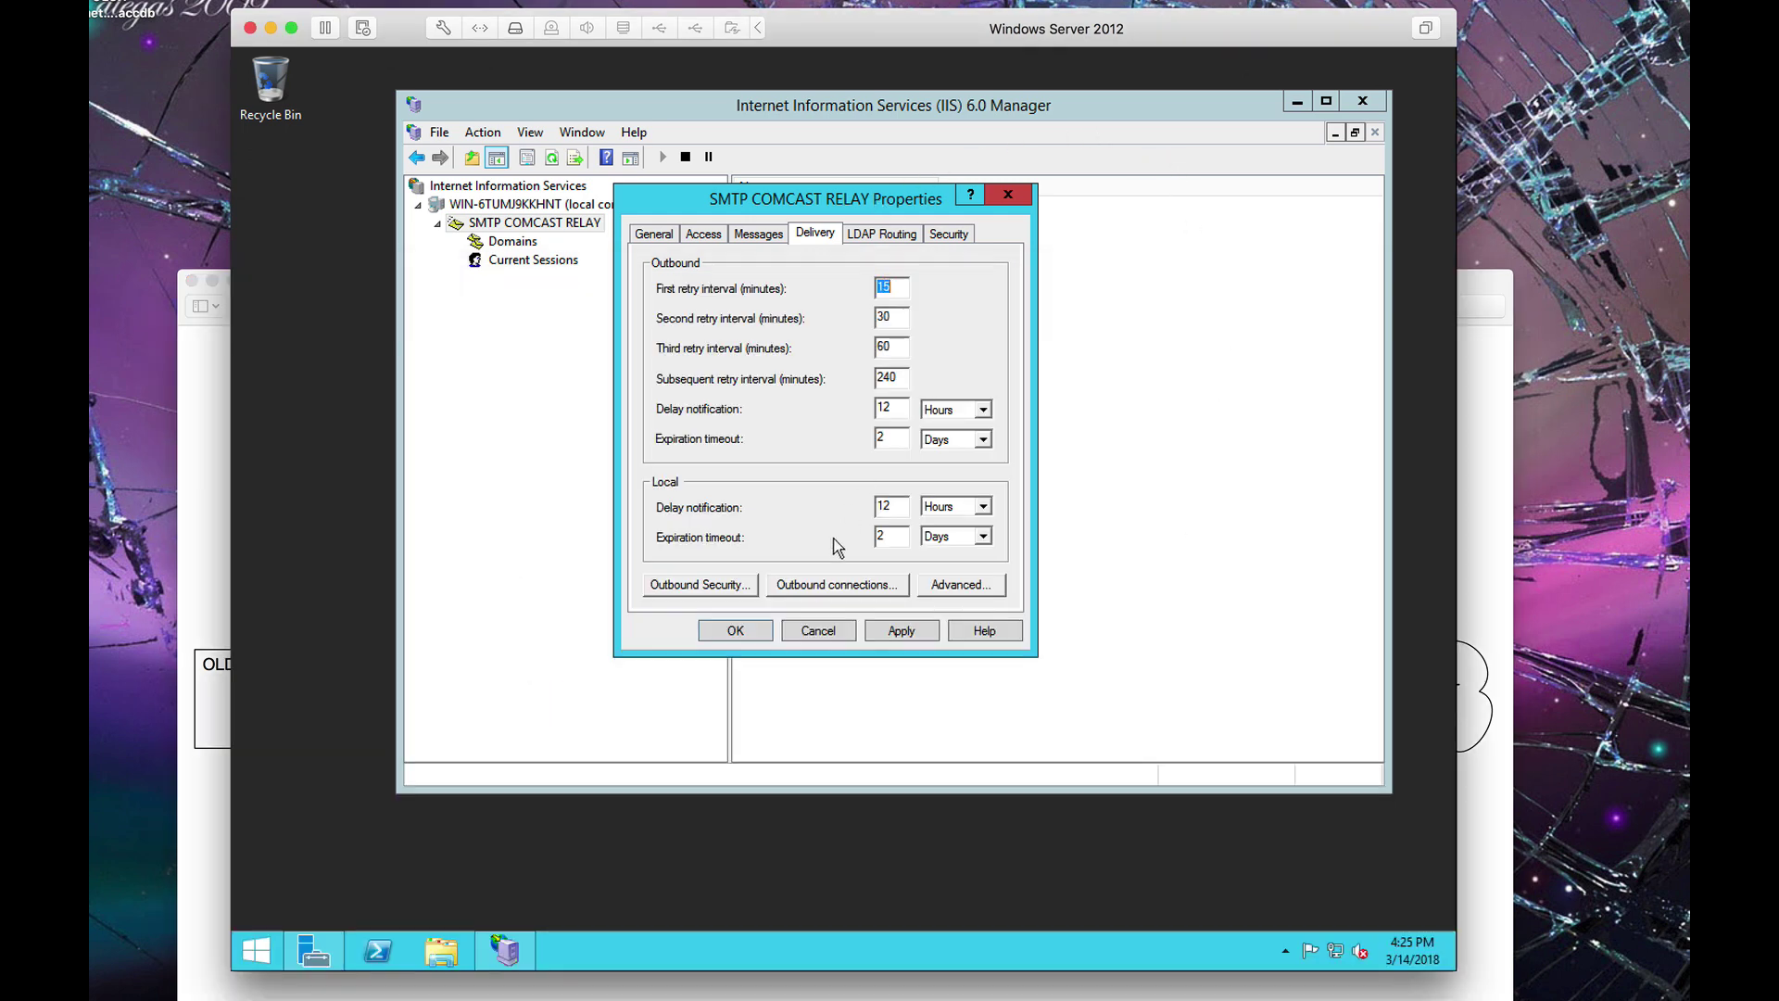
left_click(712, 588)
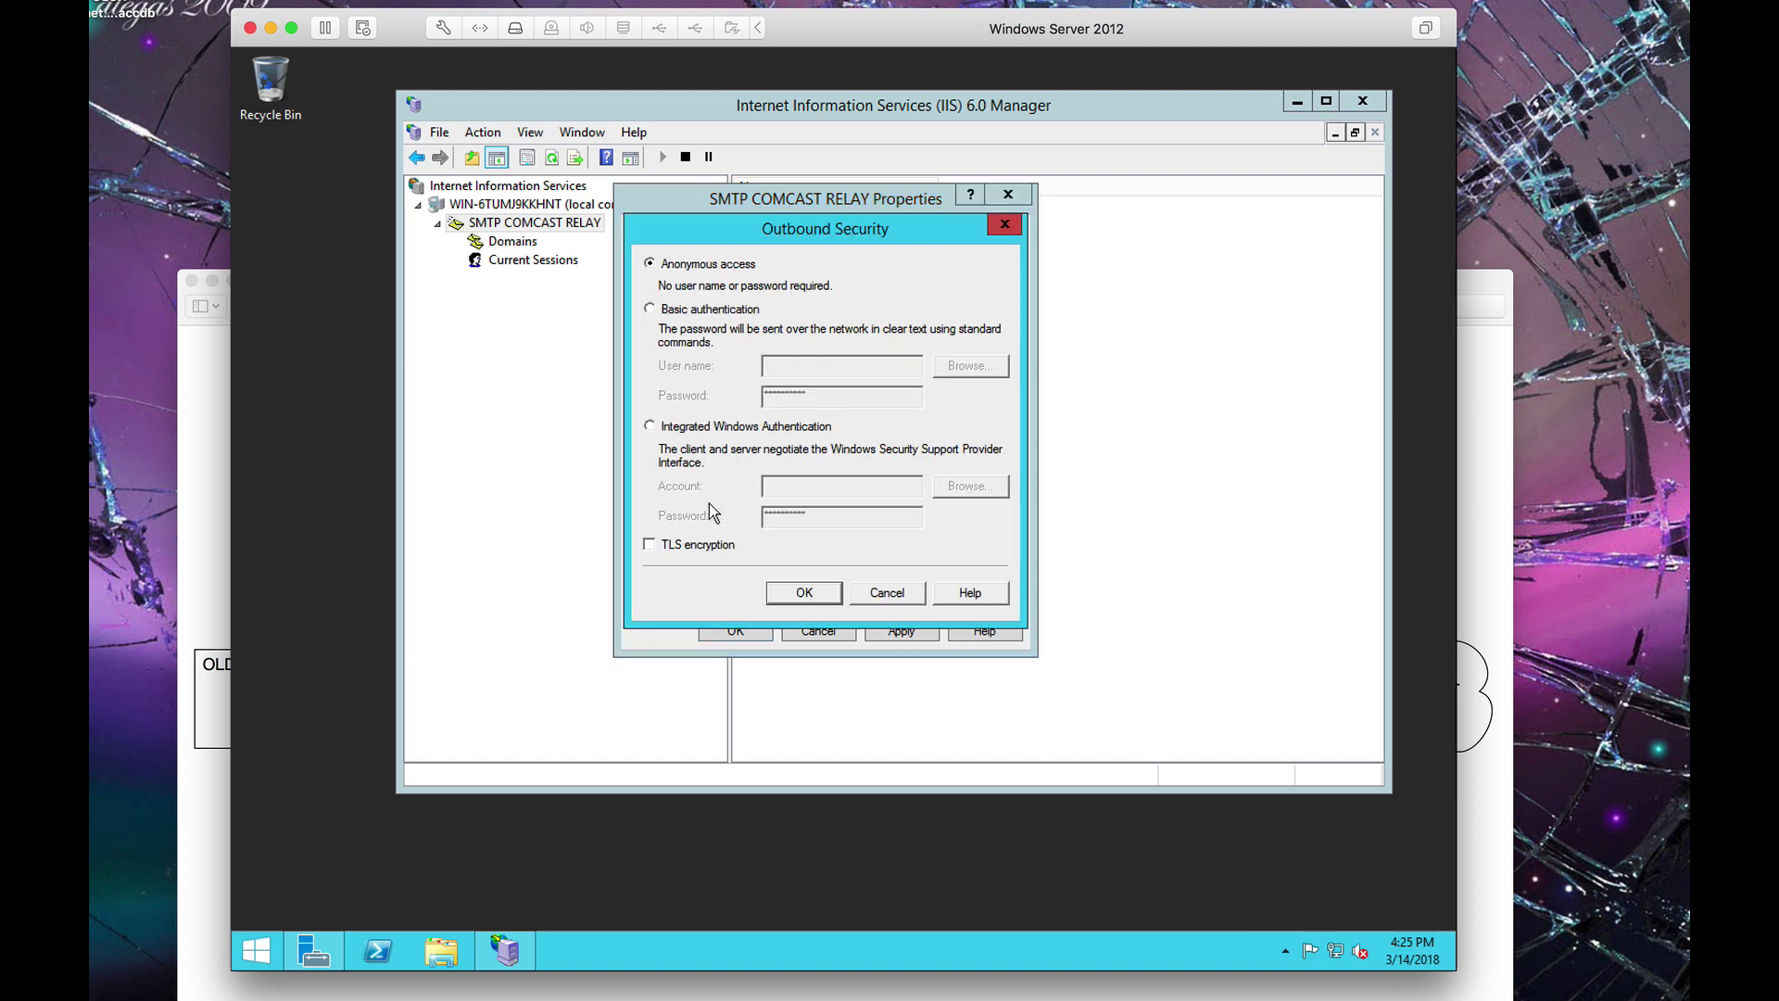
left_click(670, 312)
left_click(801, 371)
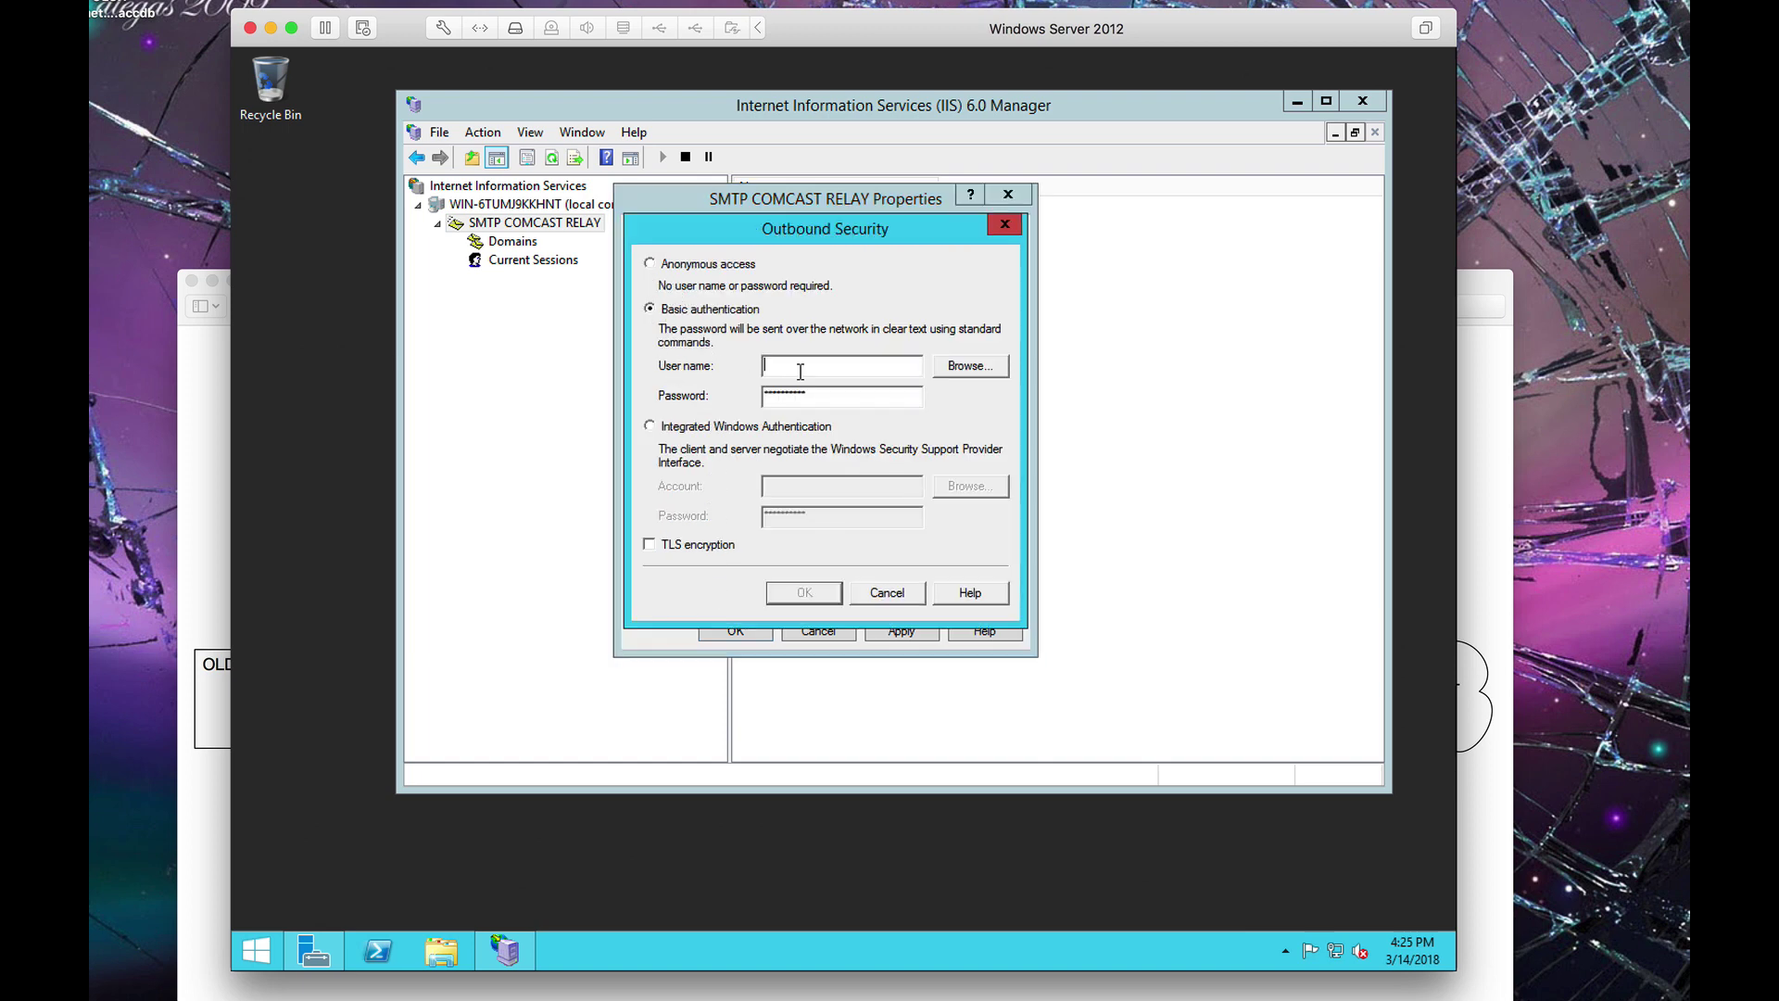
type("comcastusername")
key("Tab")
type("••••••••••••••••••")
left_click(707, 547)
left_click(804, 592)
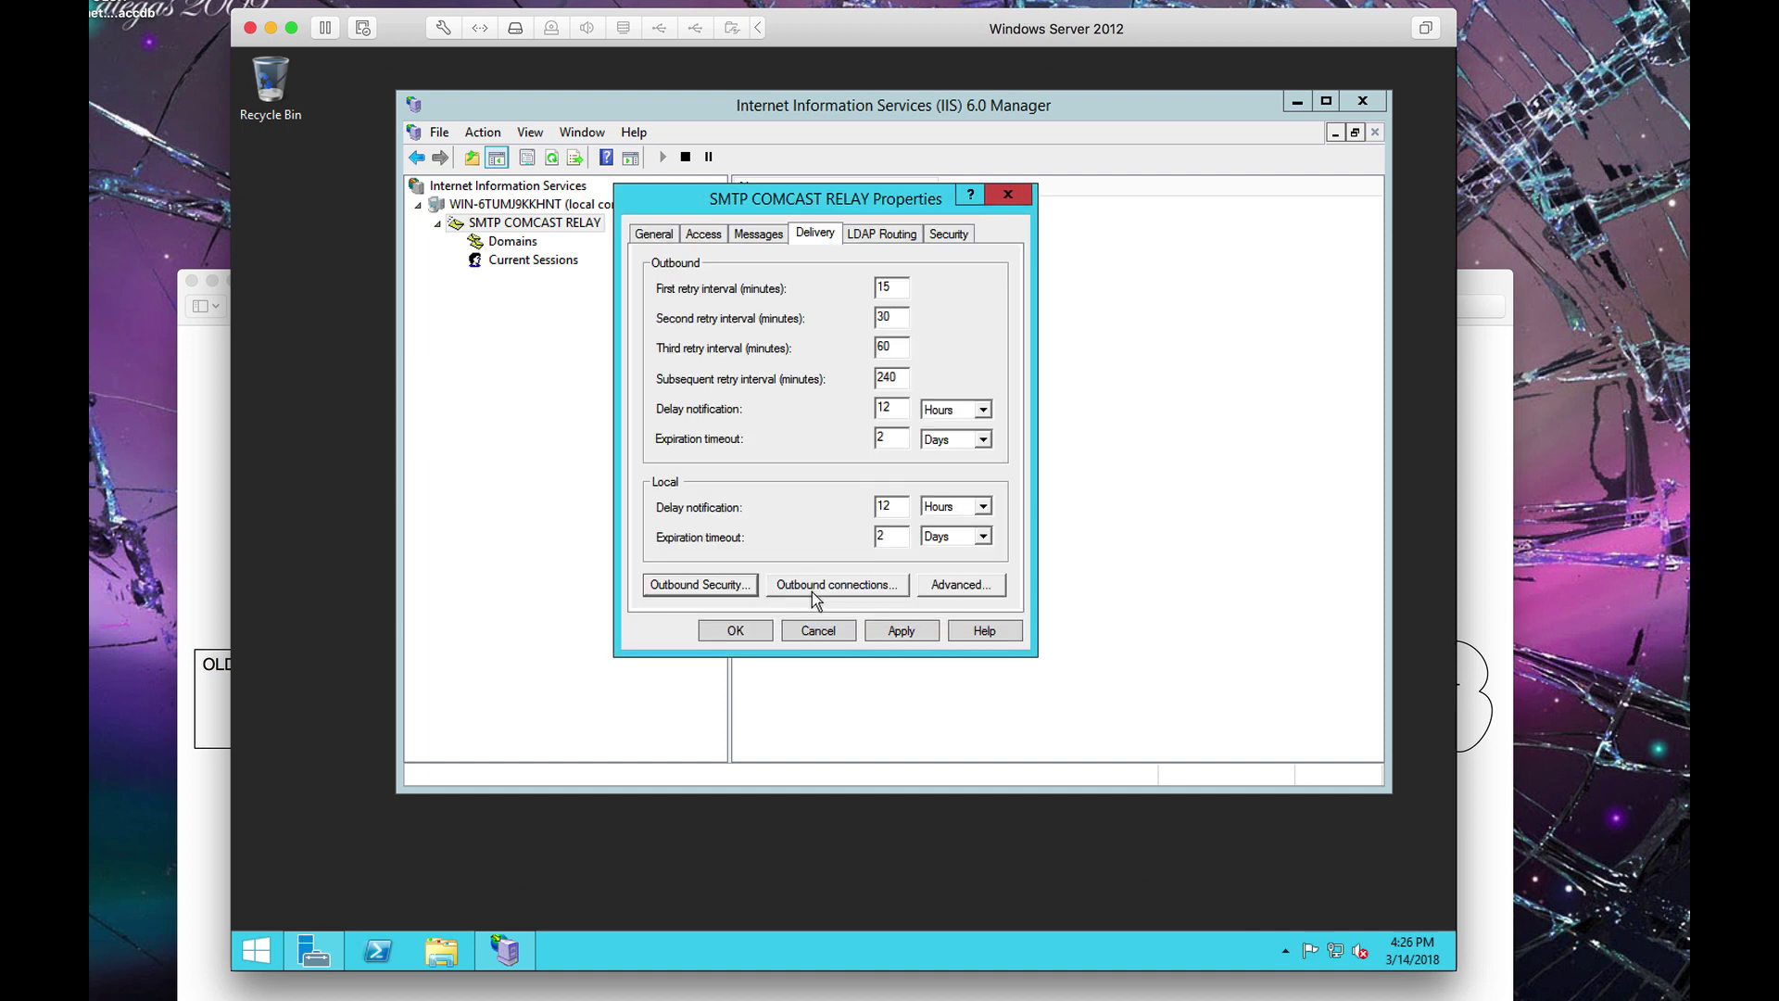
Change the outbound connections TCP port from 25 to 587
left_click(833, 591)
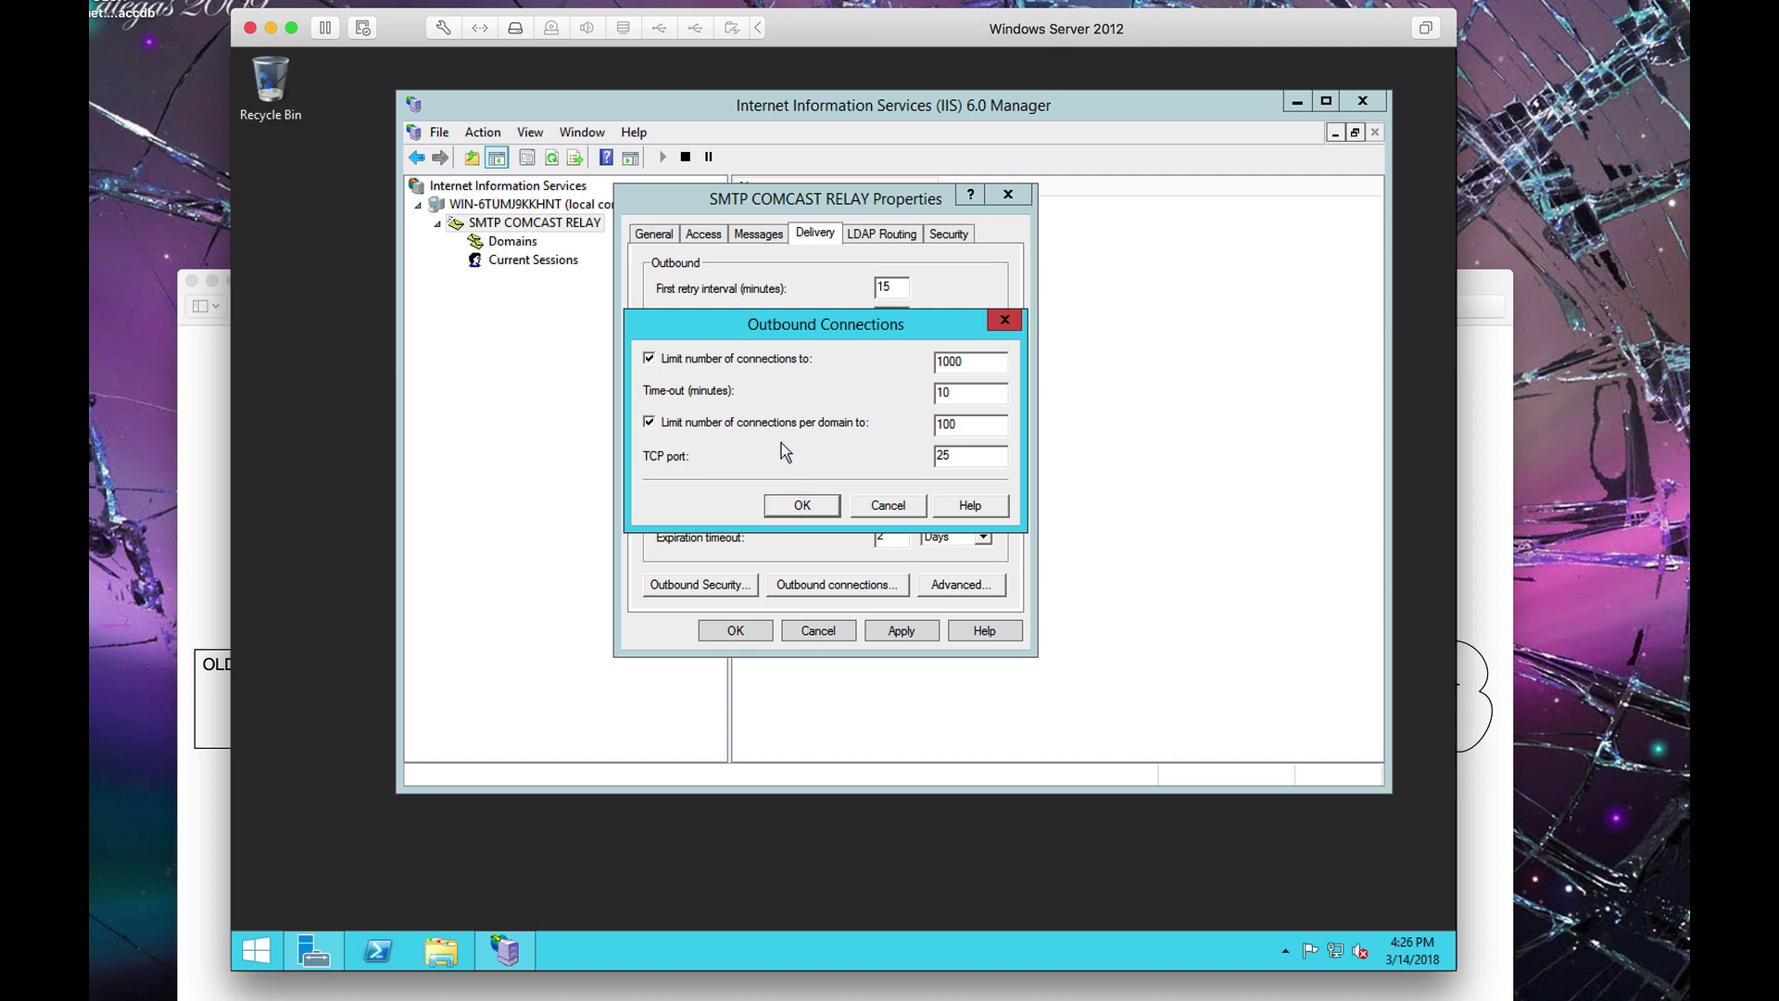
double_click(980, 459)
type("587")
left_click(820, 507)
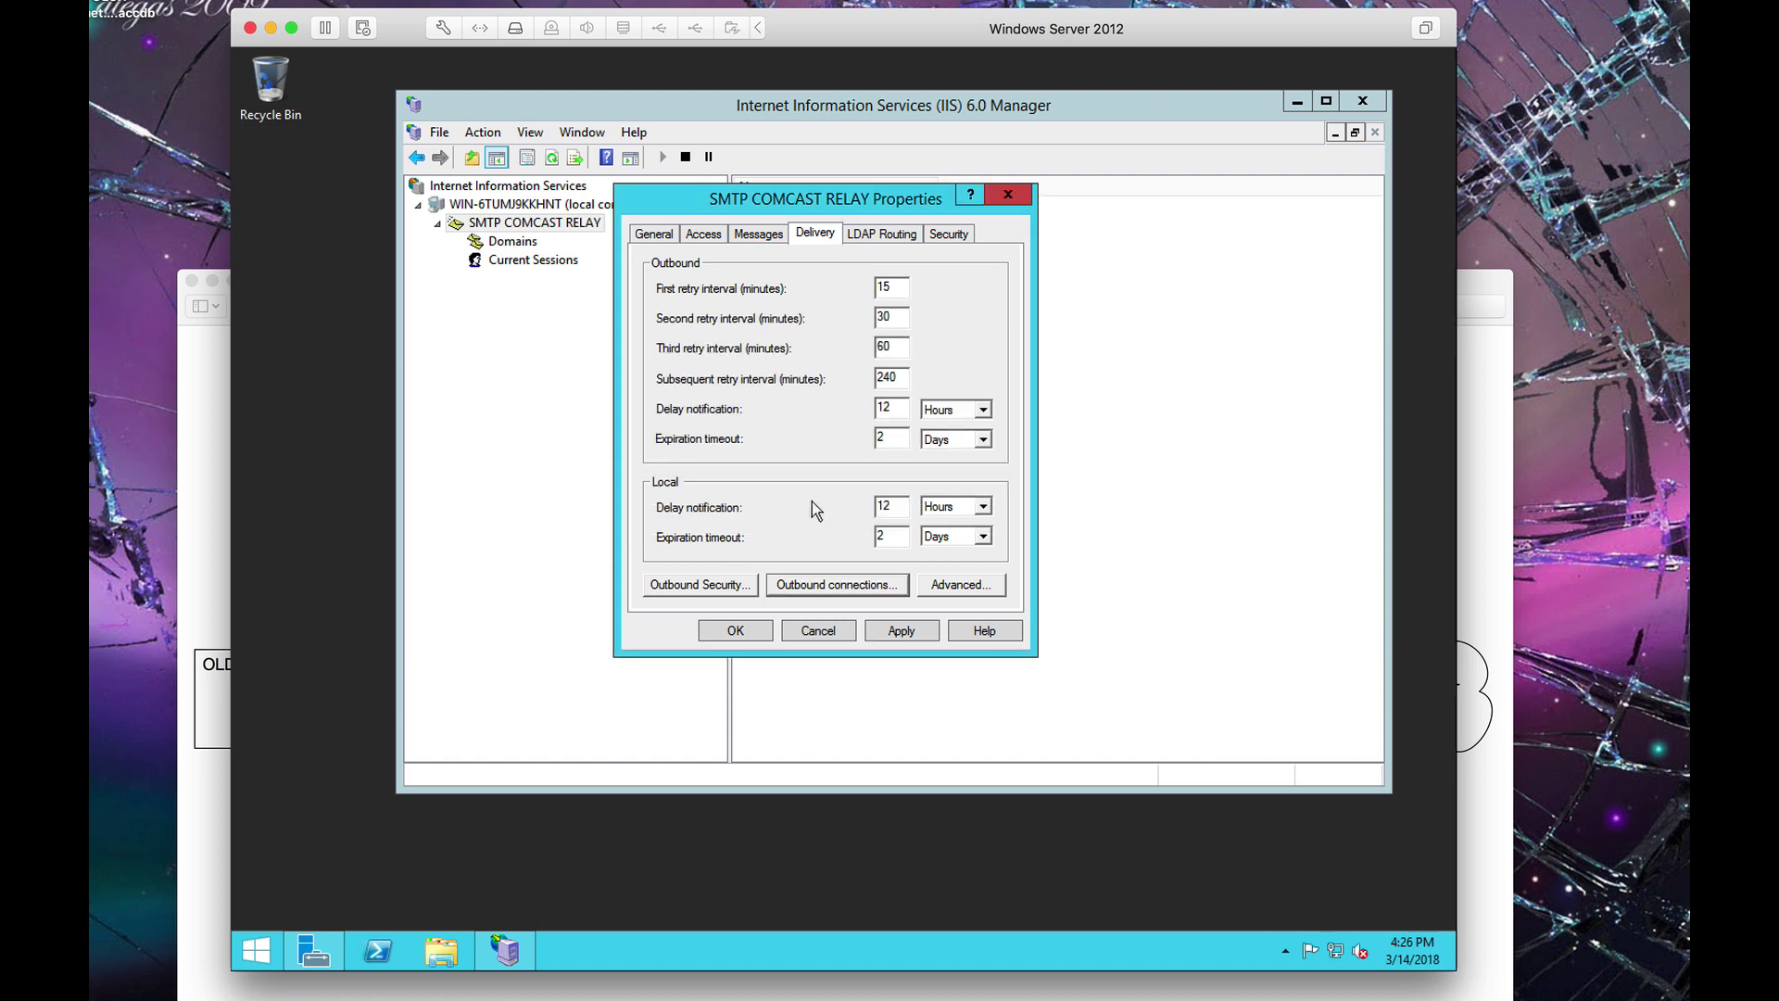
In Advanced Delivery, replace the fully-qualified domain name with relay.mydomain.com
left_click(960, 584)
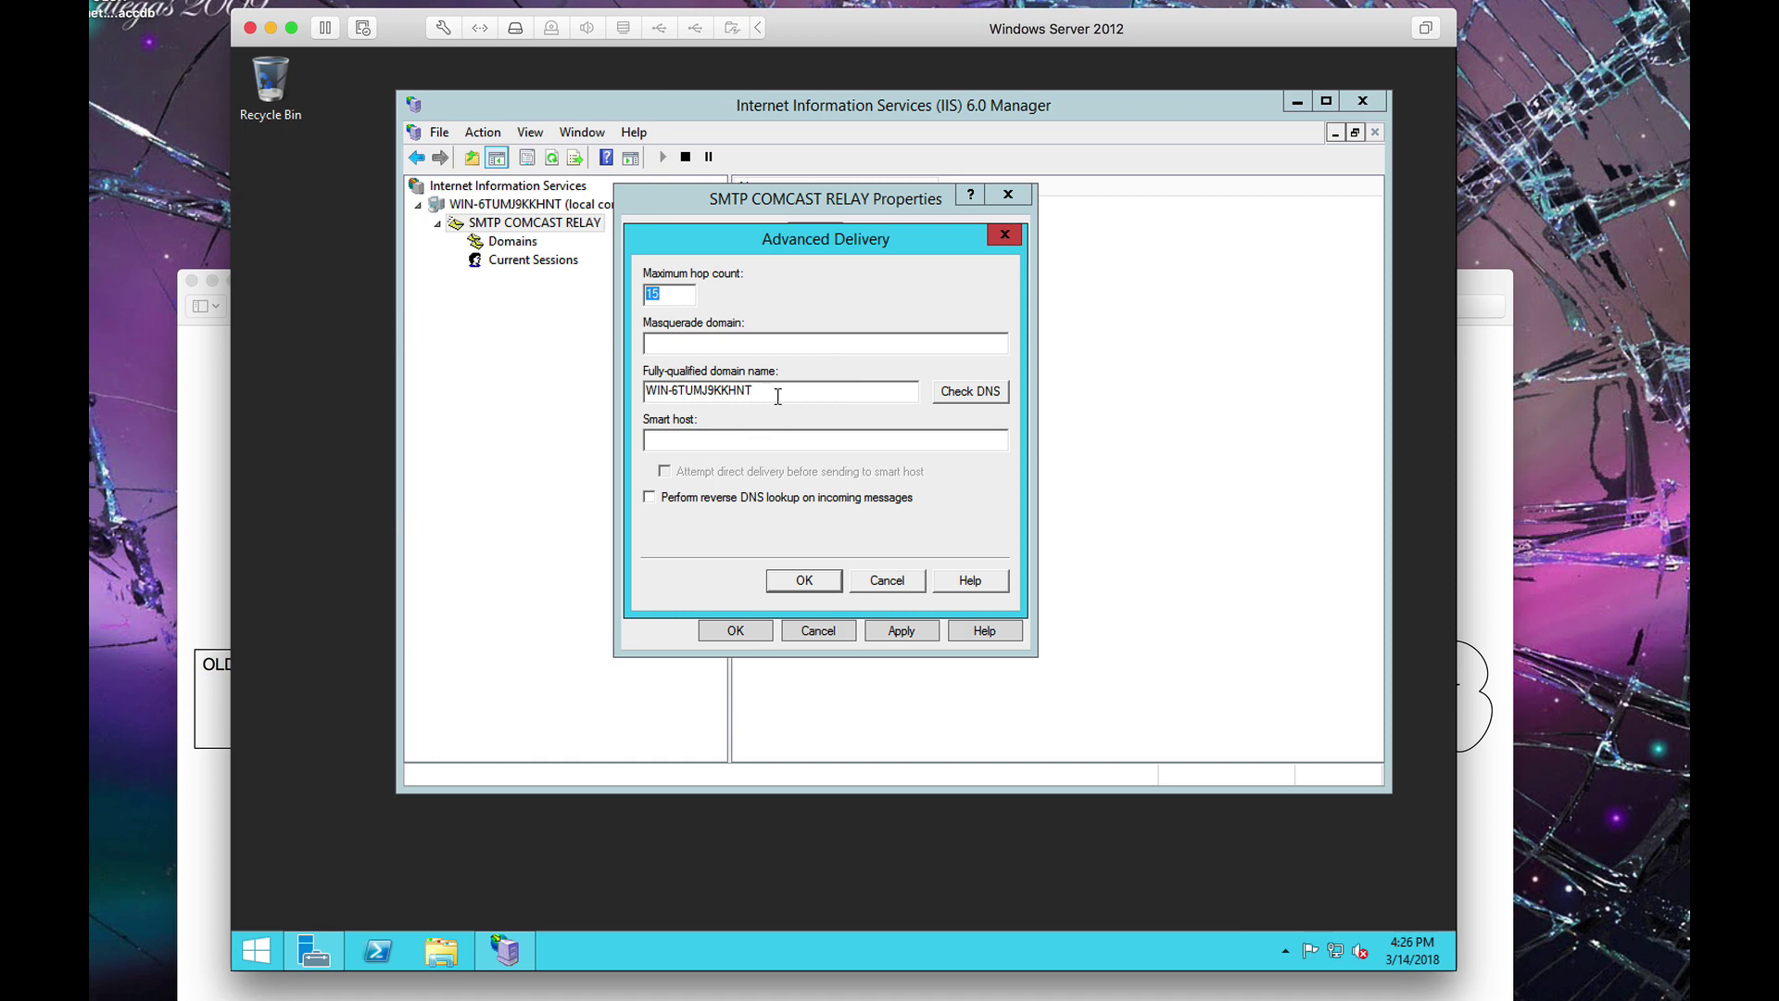
left_click_drag(782, 390, 564, 386)
type("relay.mydomain.com")
left_click_drag(765, 390, 615, 393)
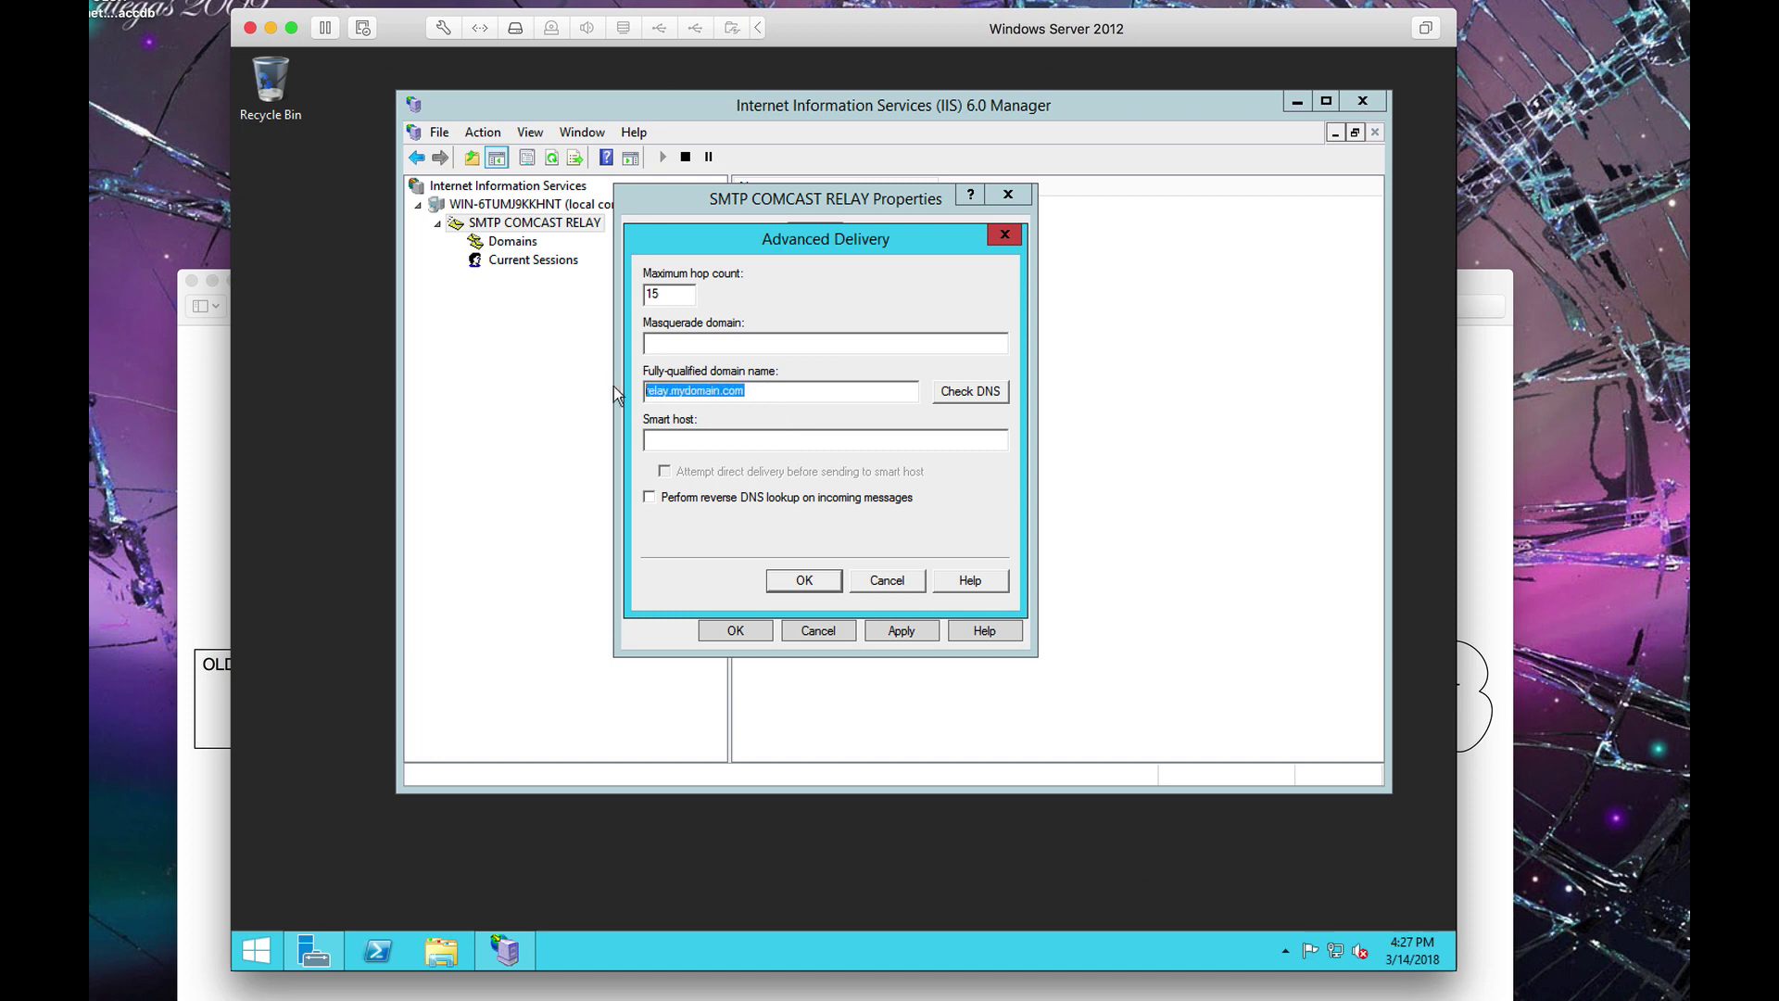
left_click(688, 439)
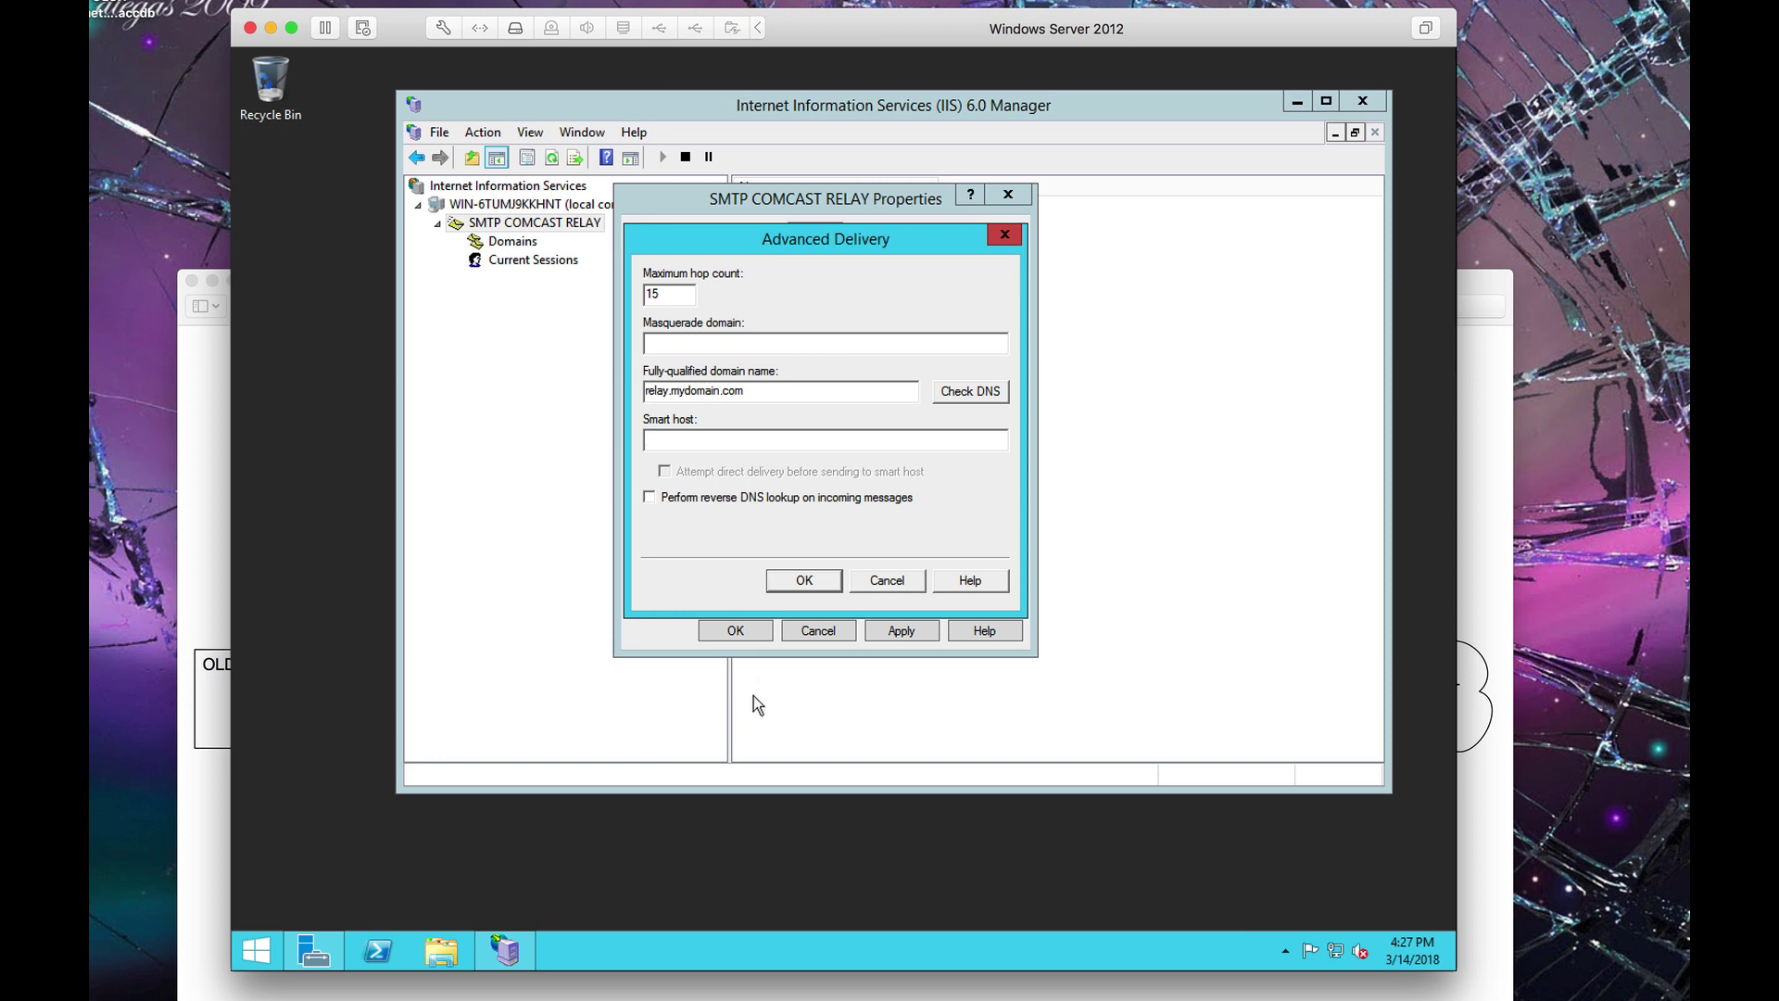
Enter smtp.comcast.net as the smart host, confirm Advanced Delivery, and review the other property tabs
left_click(1478, 639)
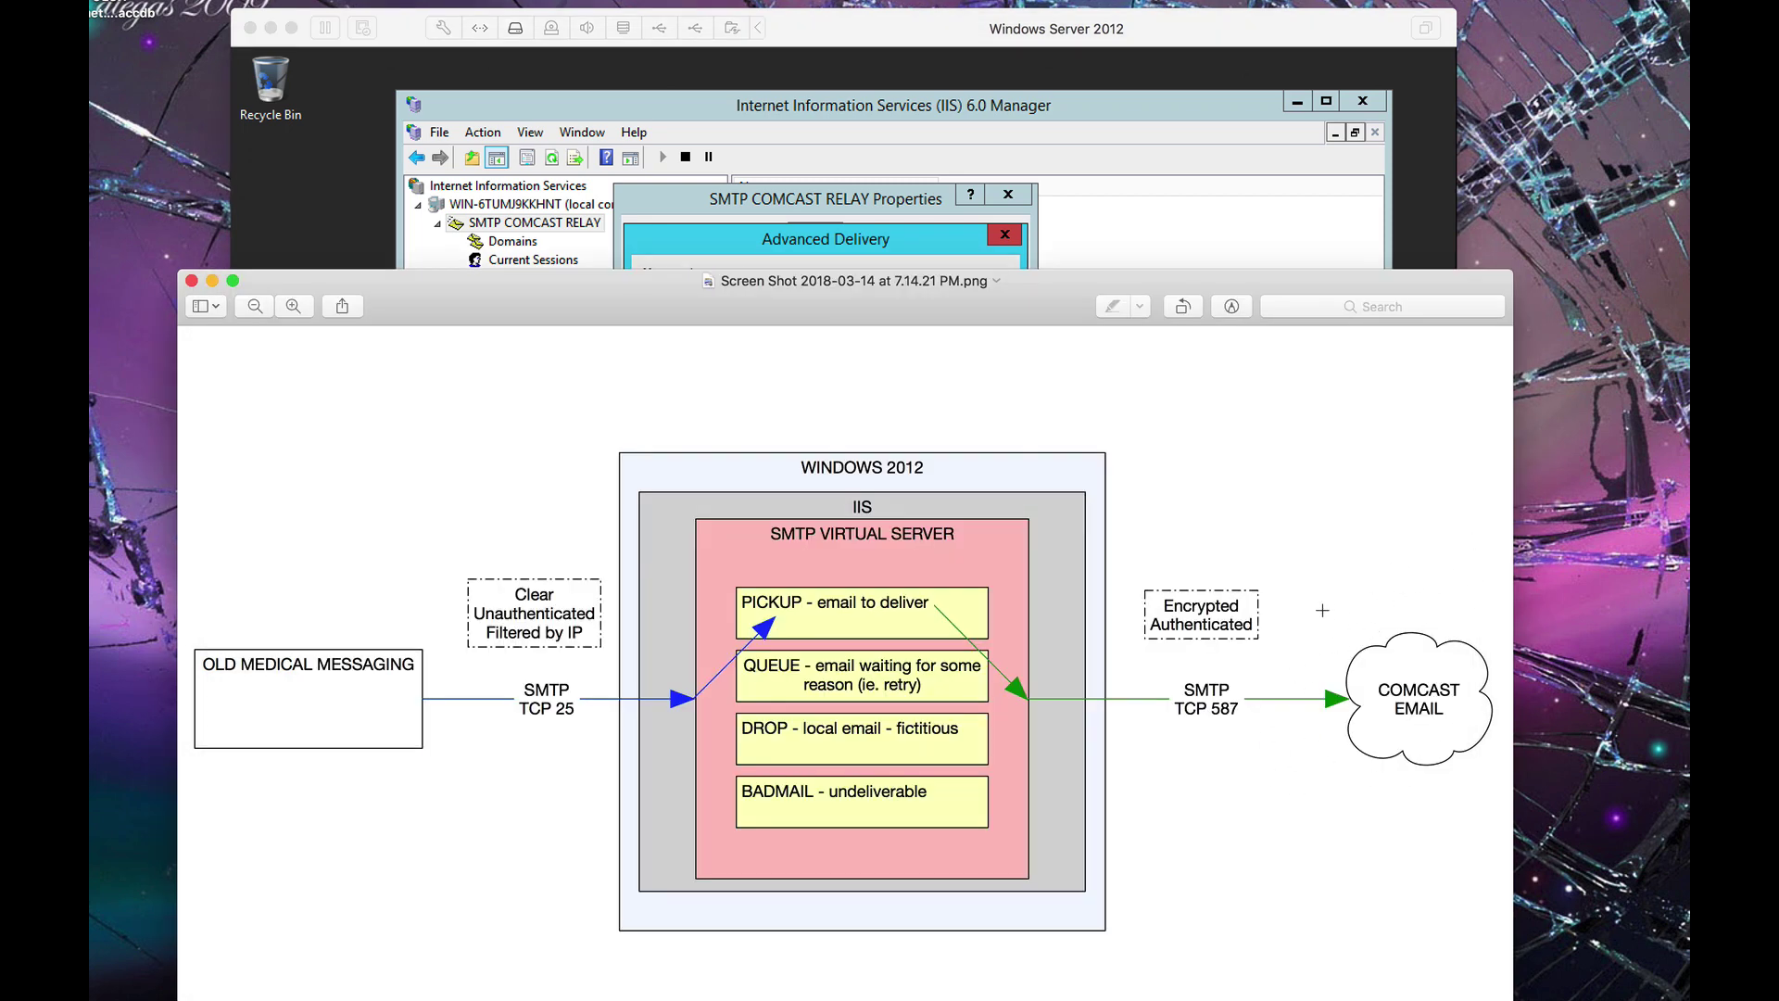
left_click(923, 248)
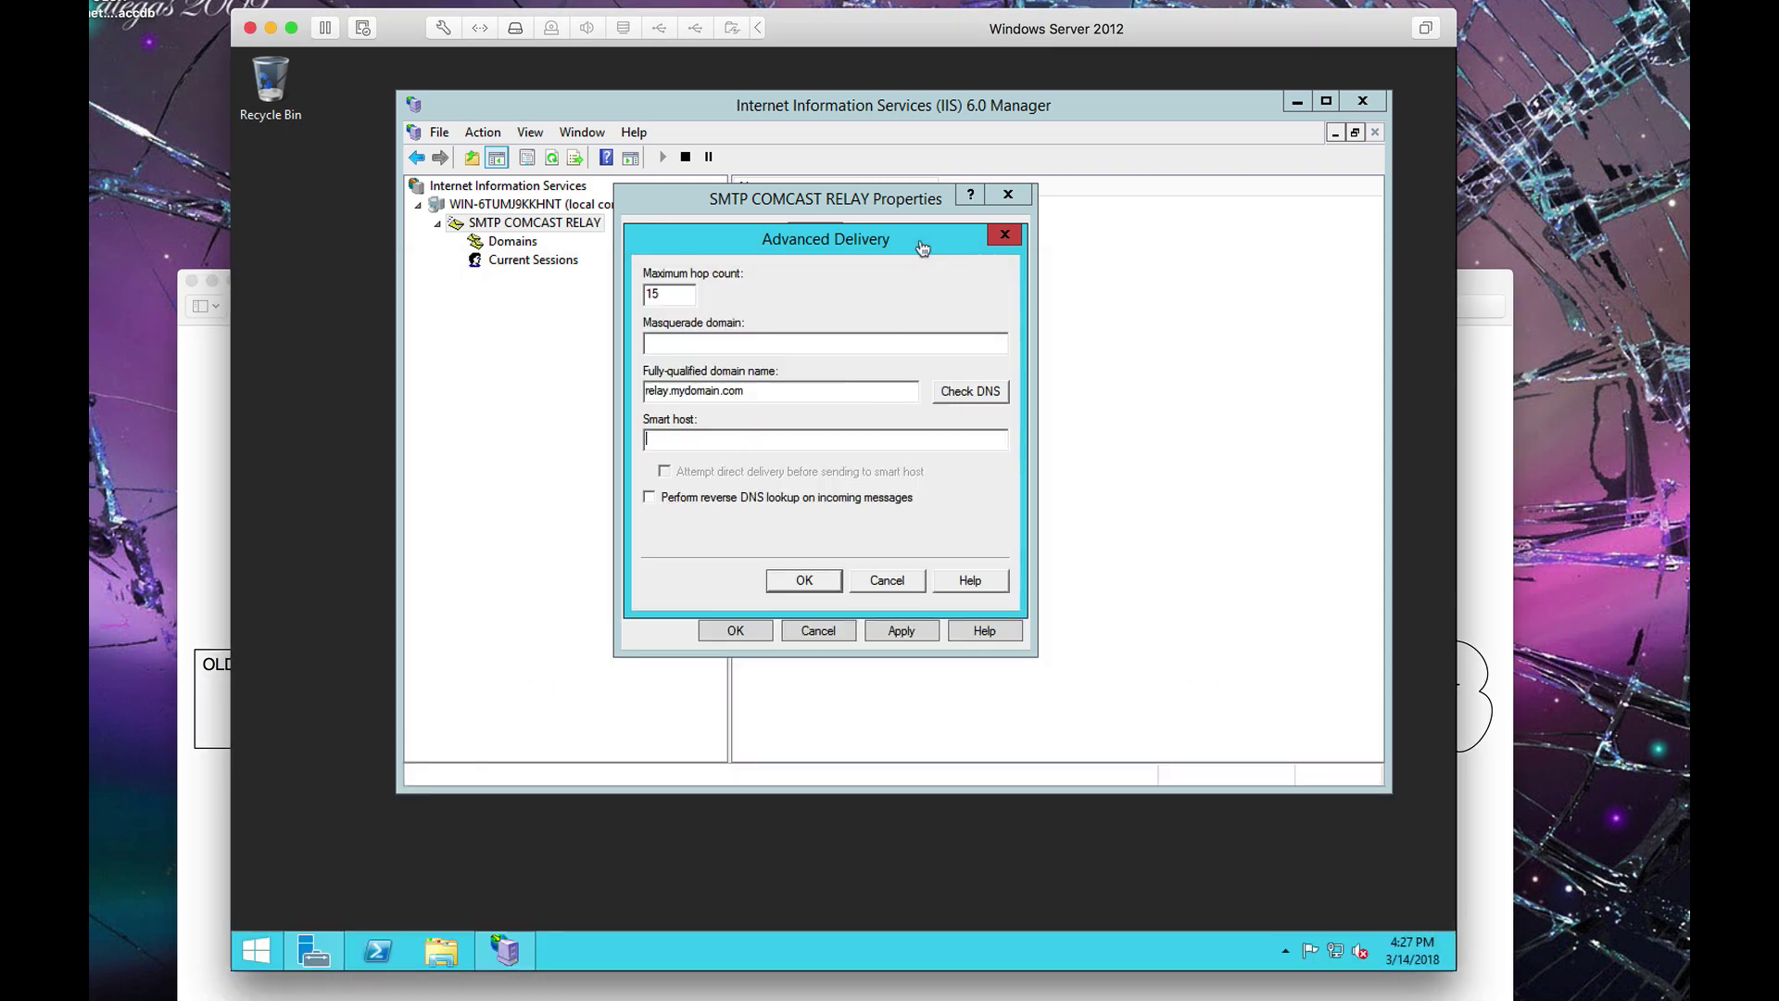
left_click(745, 438)
type("smtp.comcs")
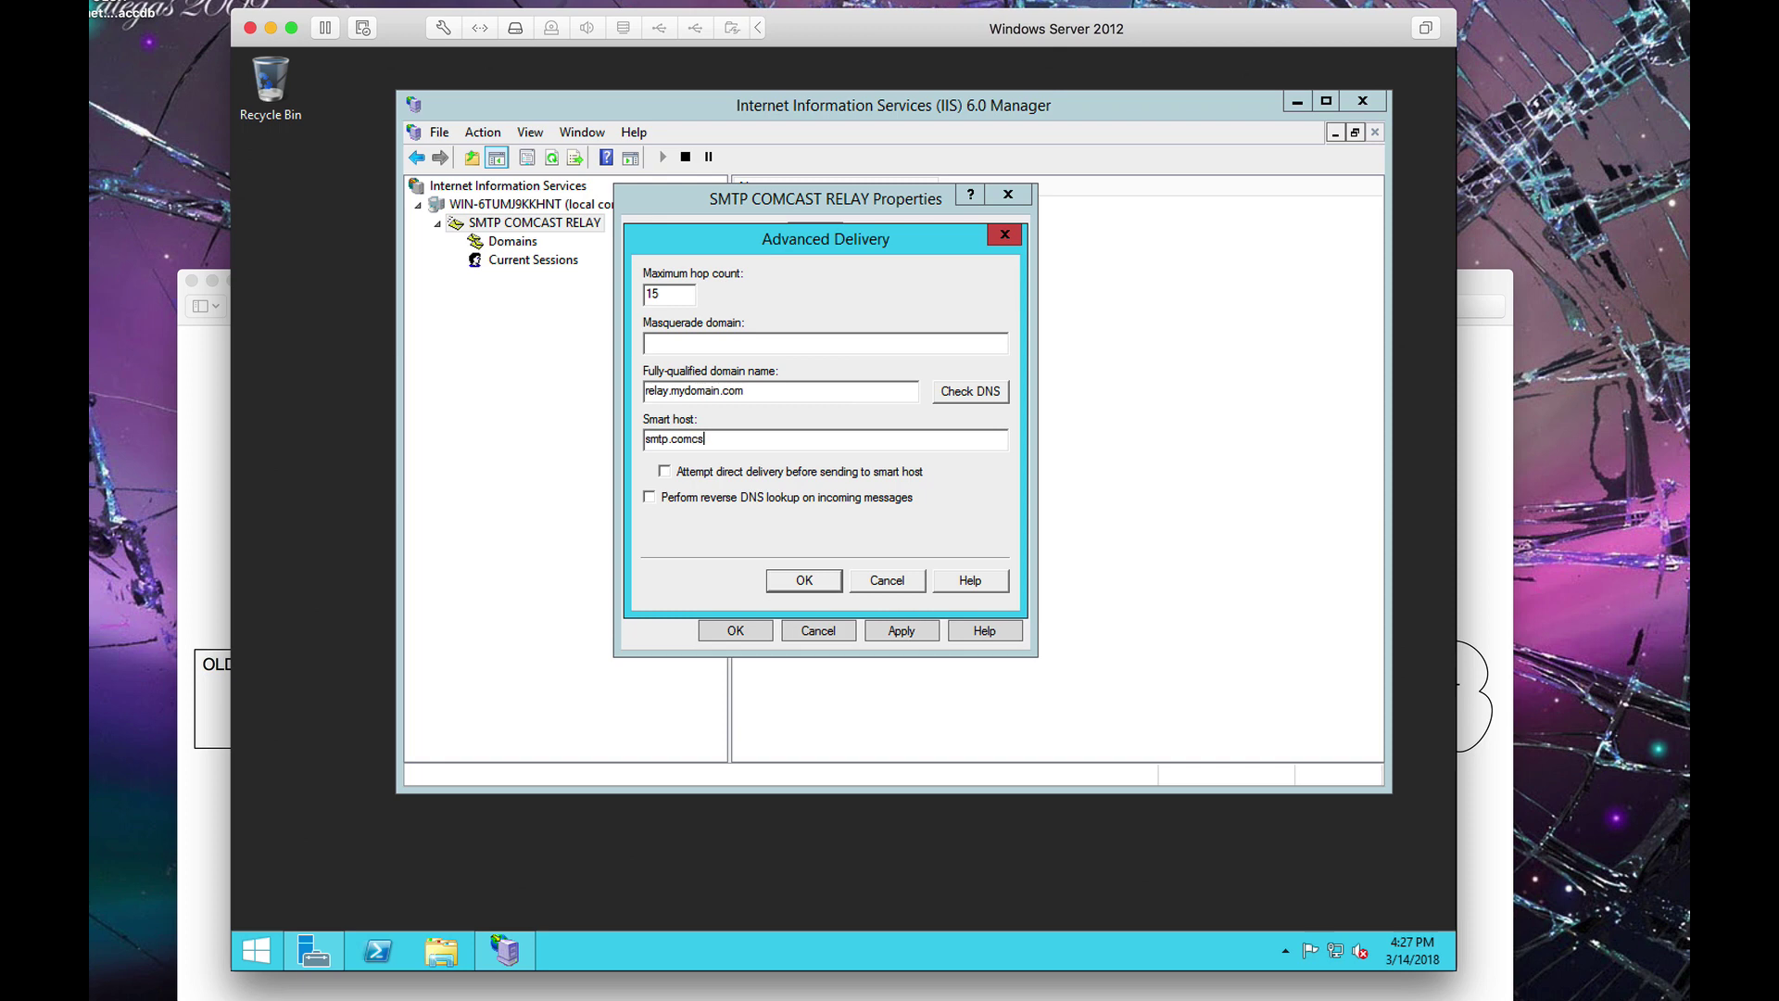
type("st.net")
left_click_drag(732, 438, 628, 444)
left_click(805, 580)
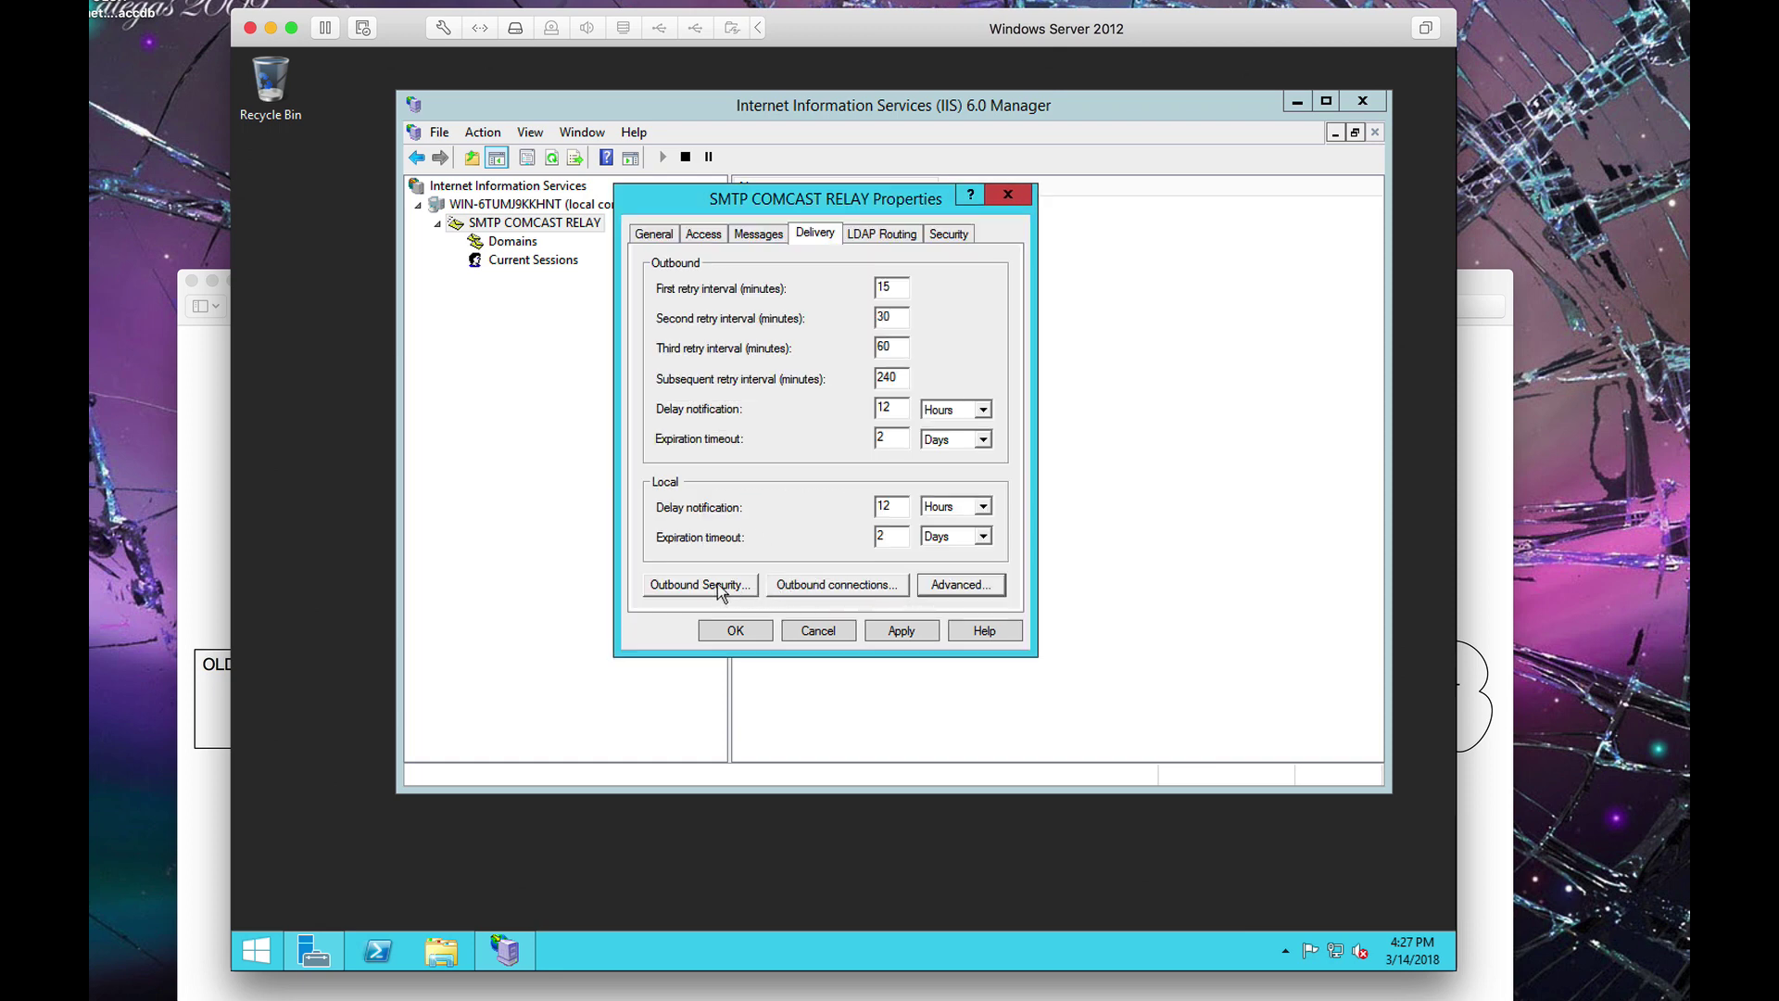
left_click(880, 234)
left_click(946, 234)
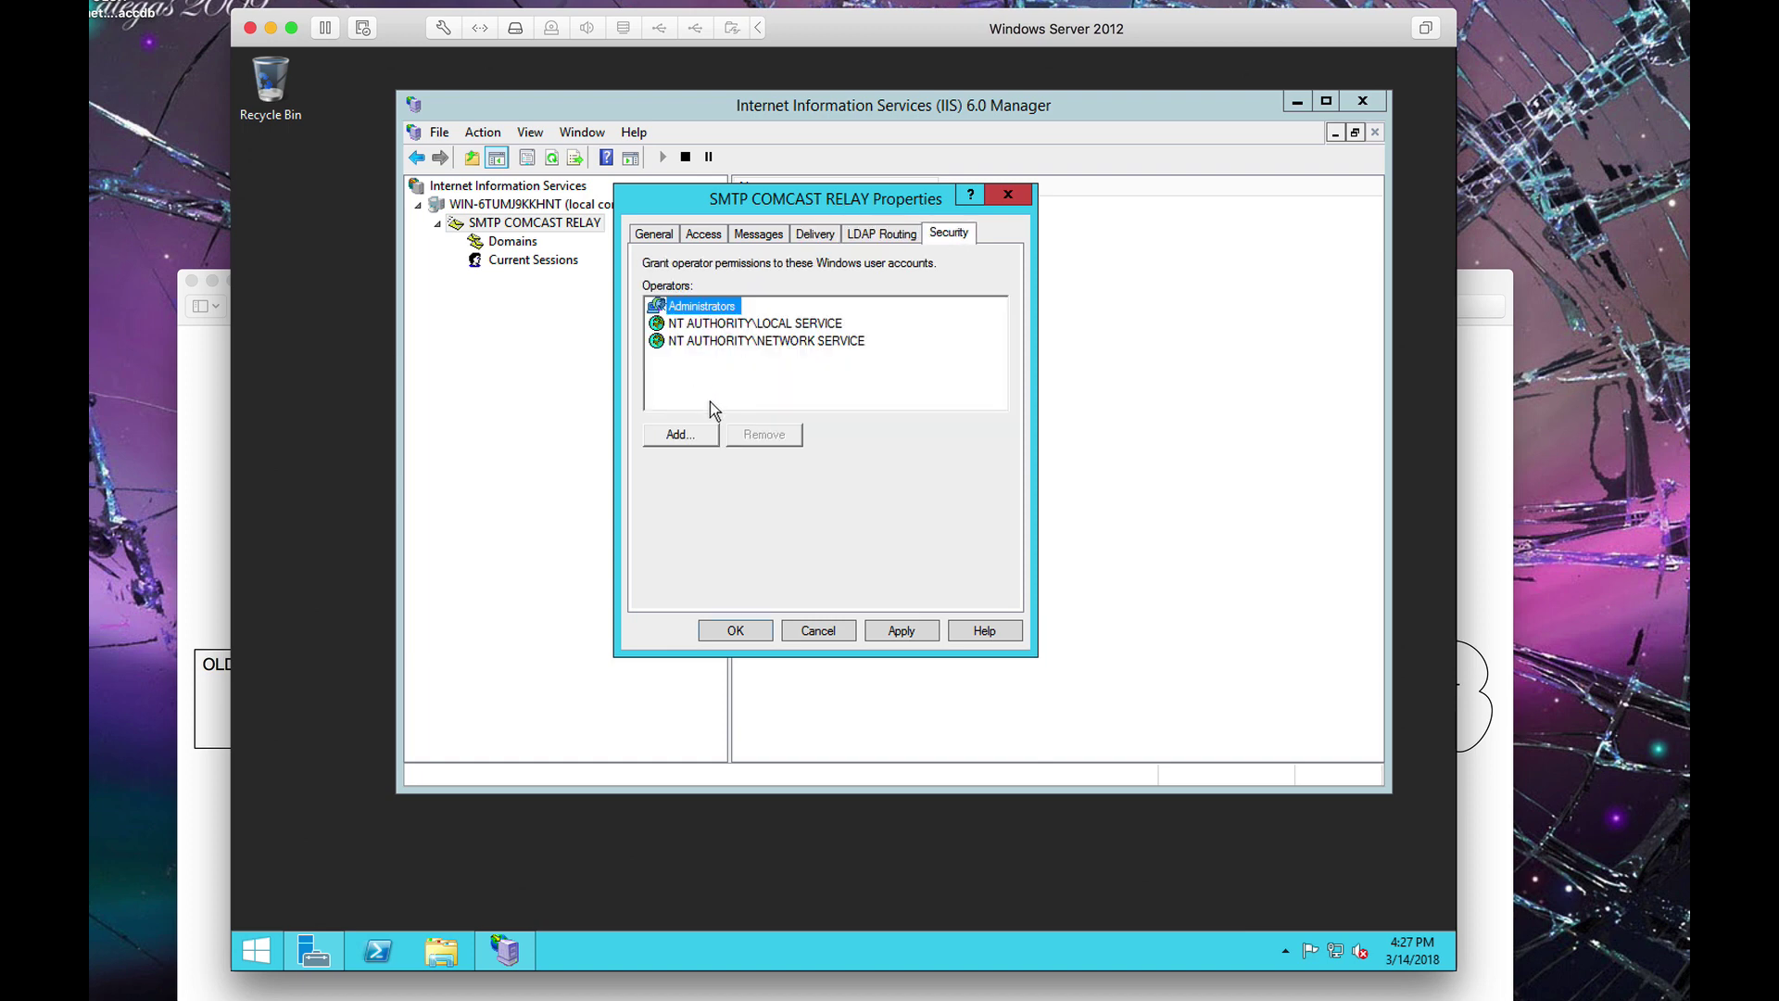
left_click(657, 240)
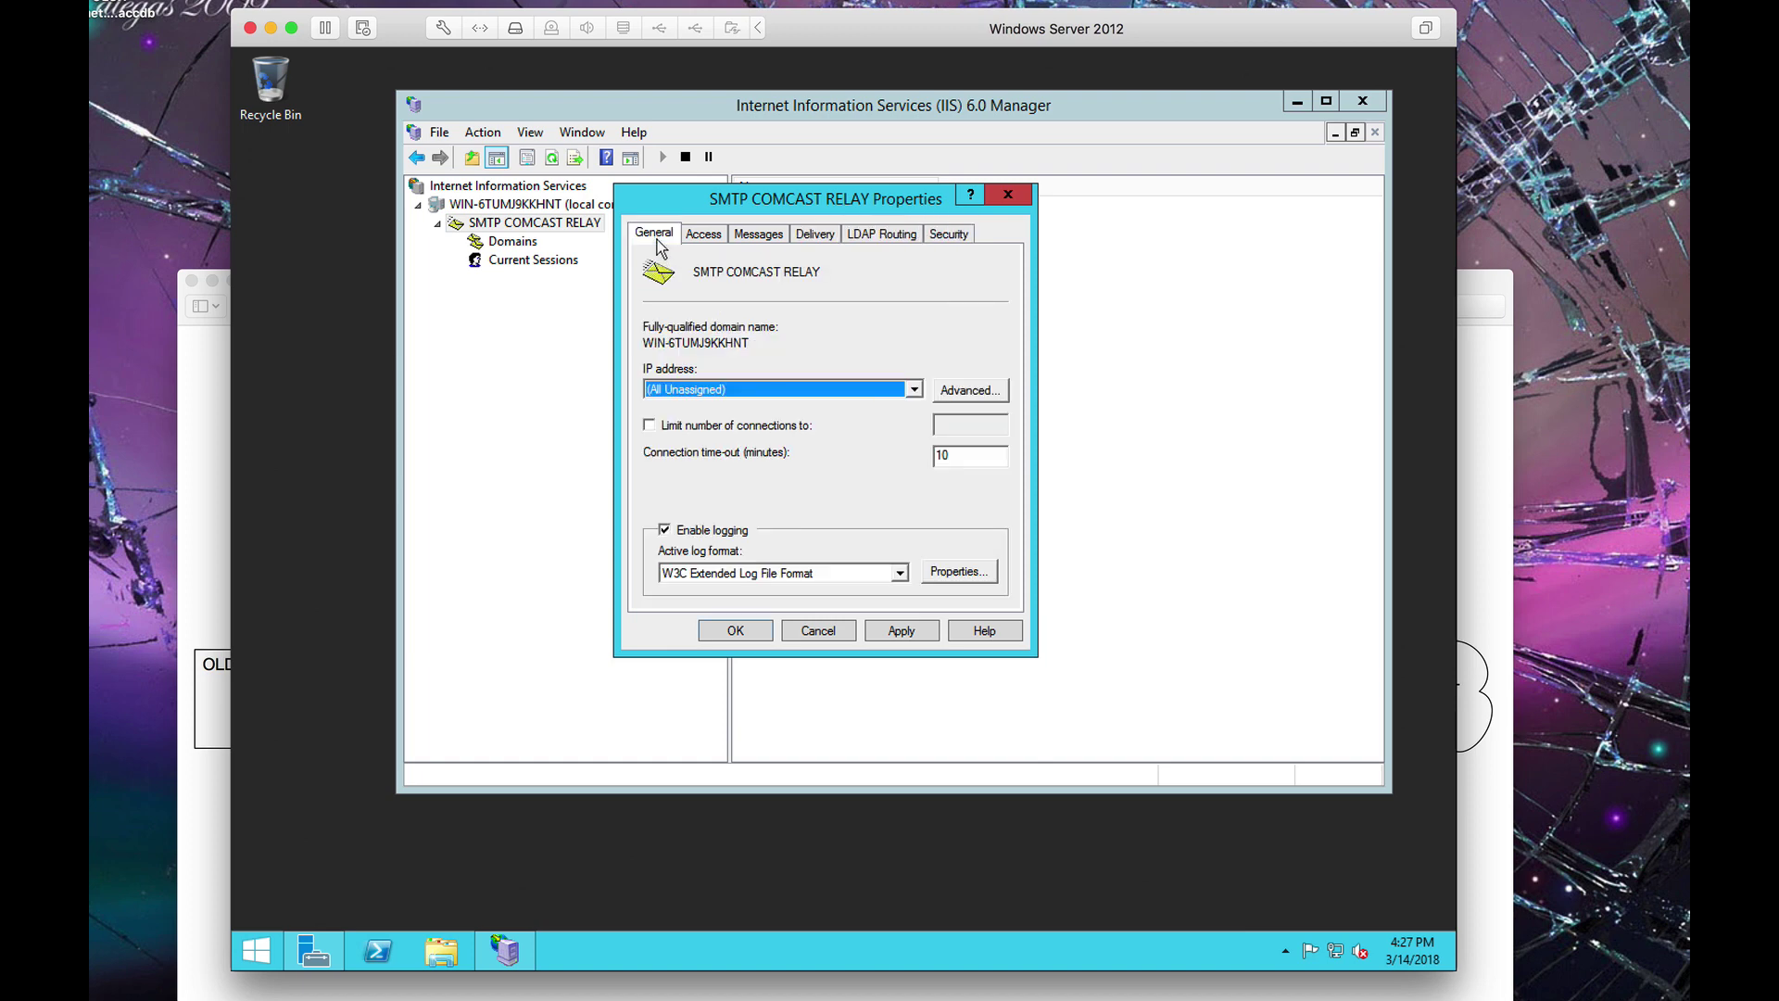
Save the virtual server properties and launch a Command Prompt with cmd
left_click(735, 630)
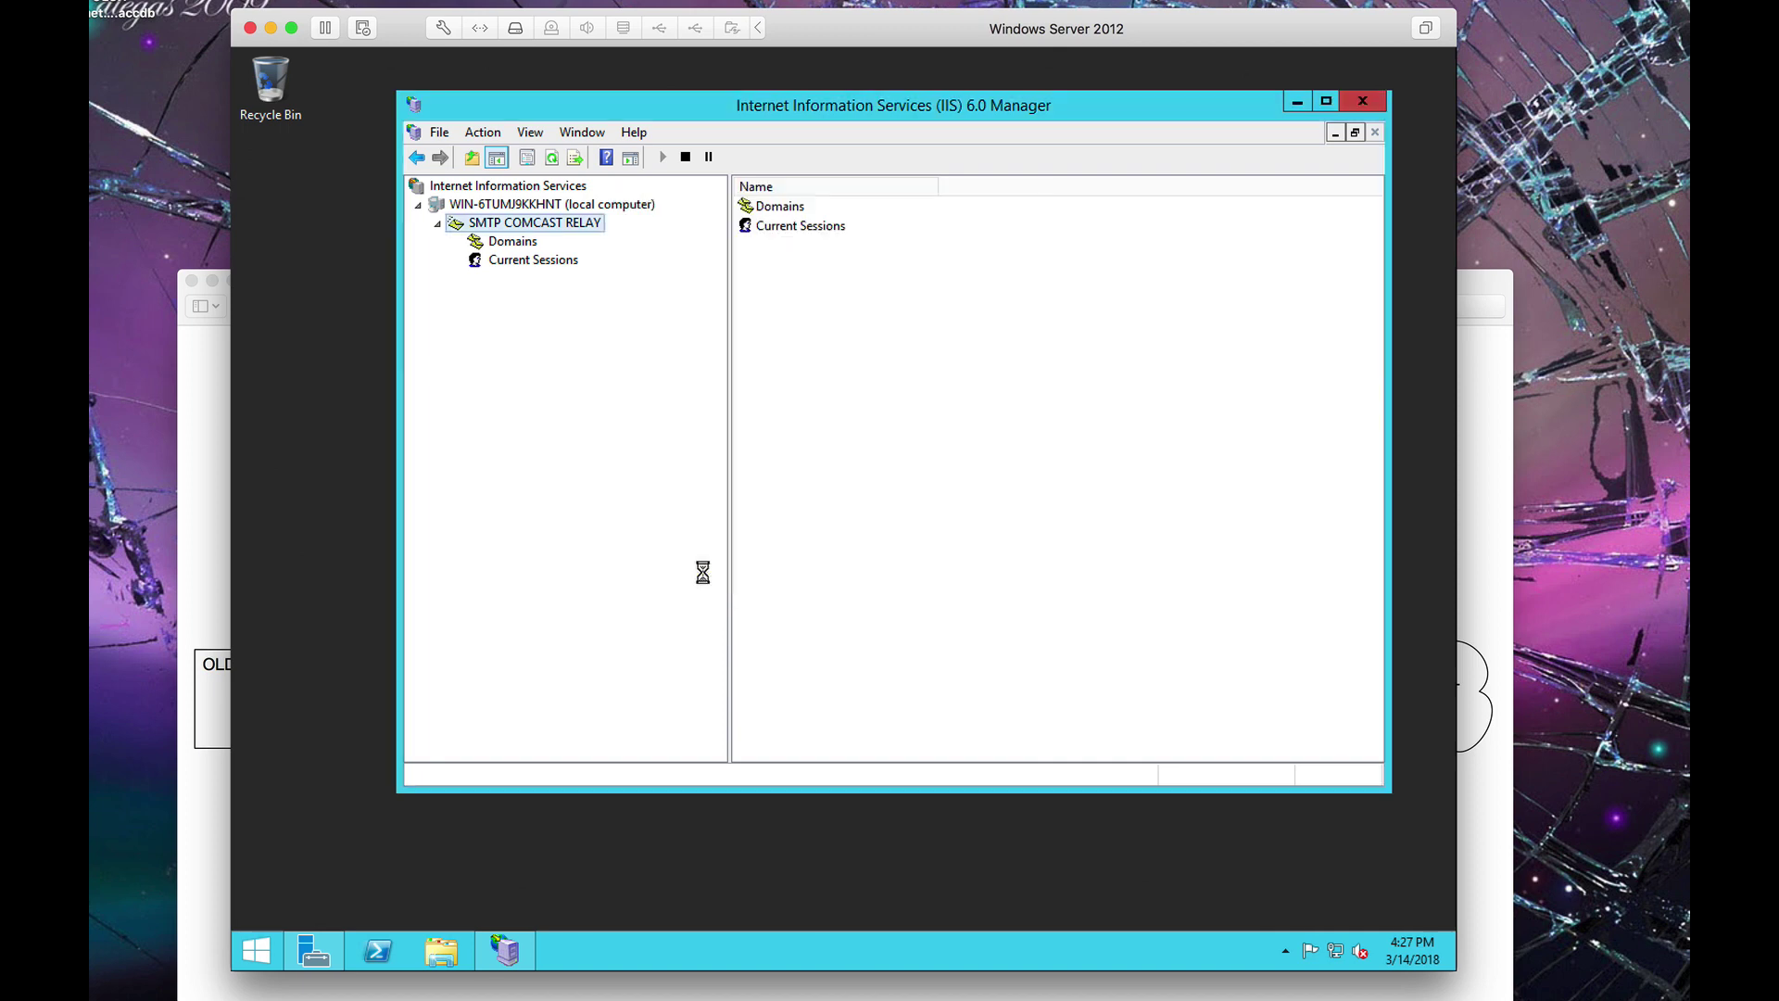
left_click(267, 945)
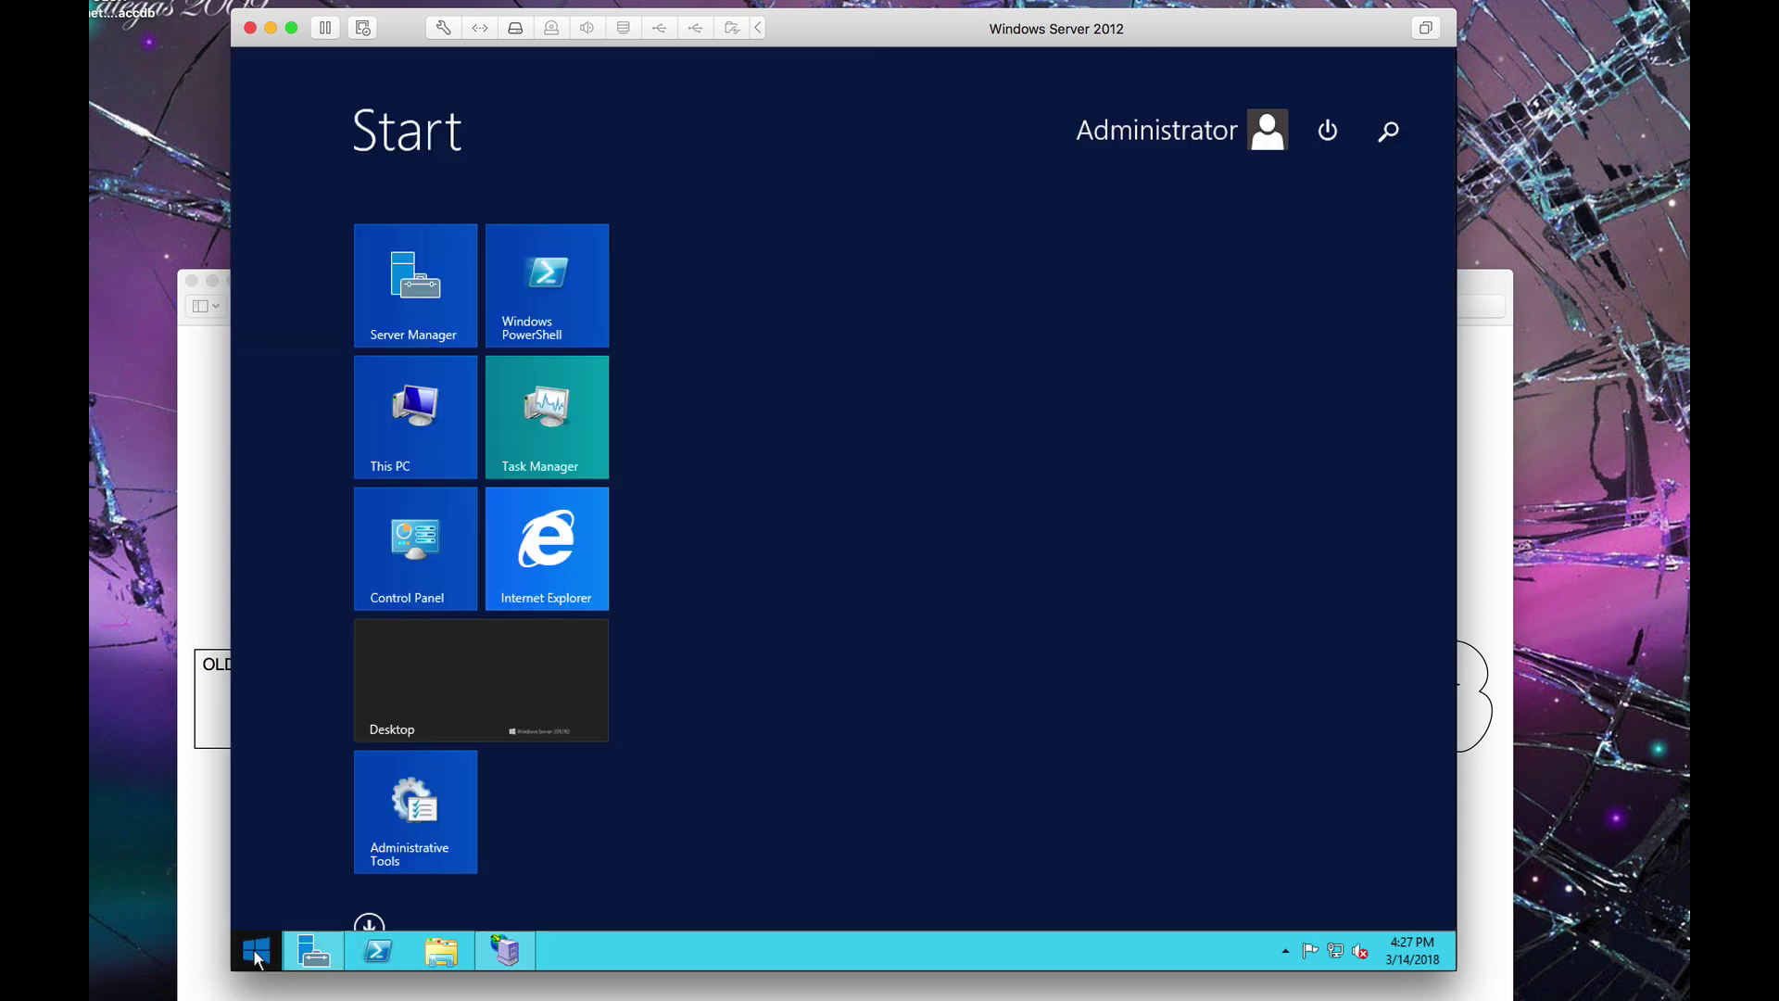
type("cmd")
key("Return")
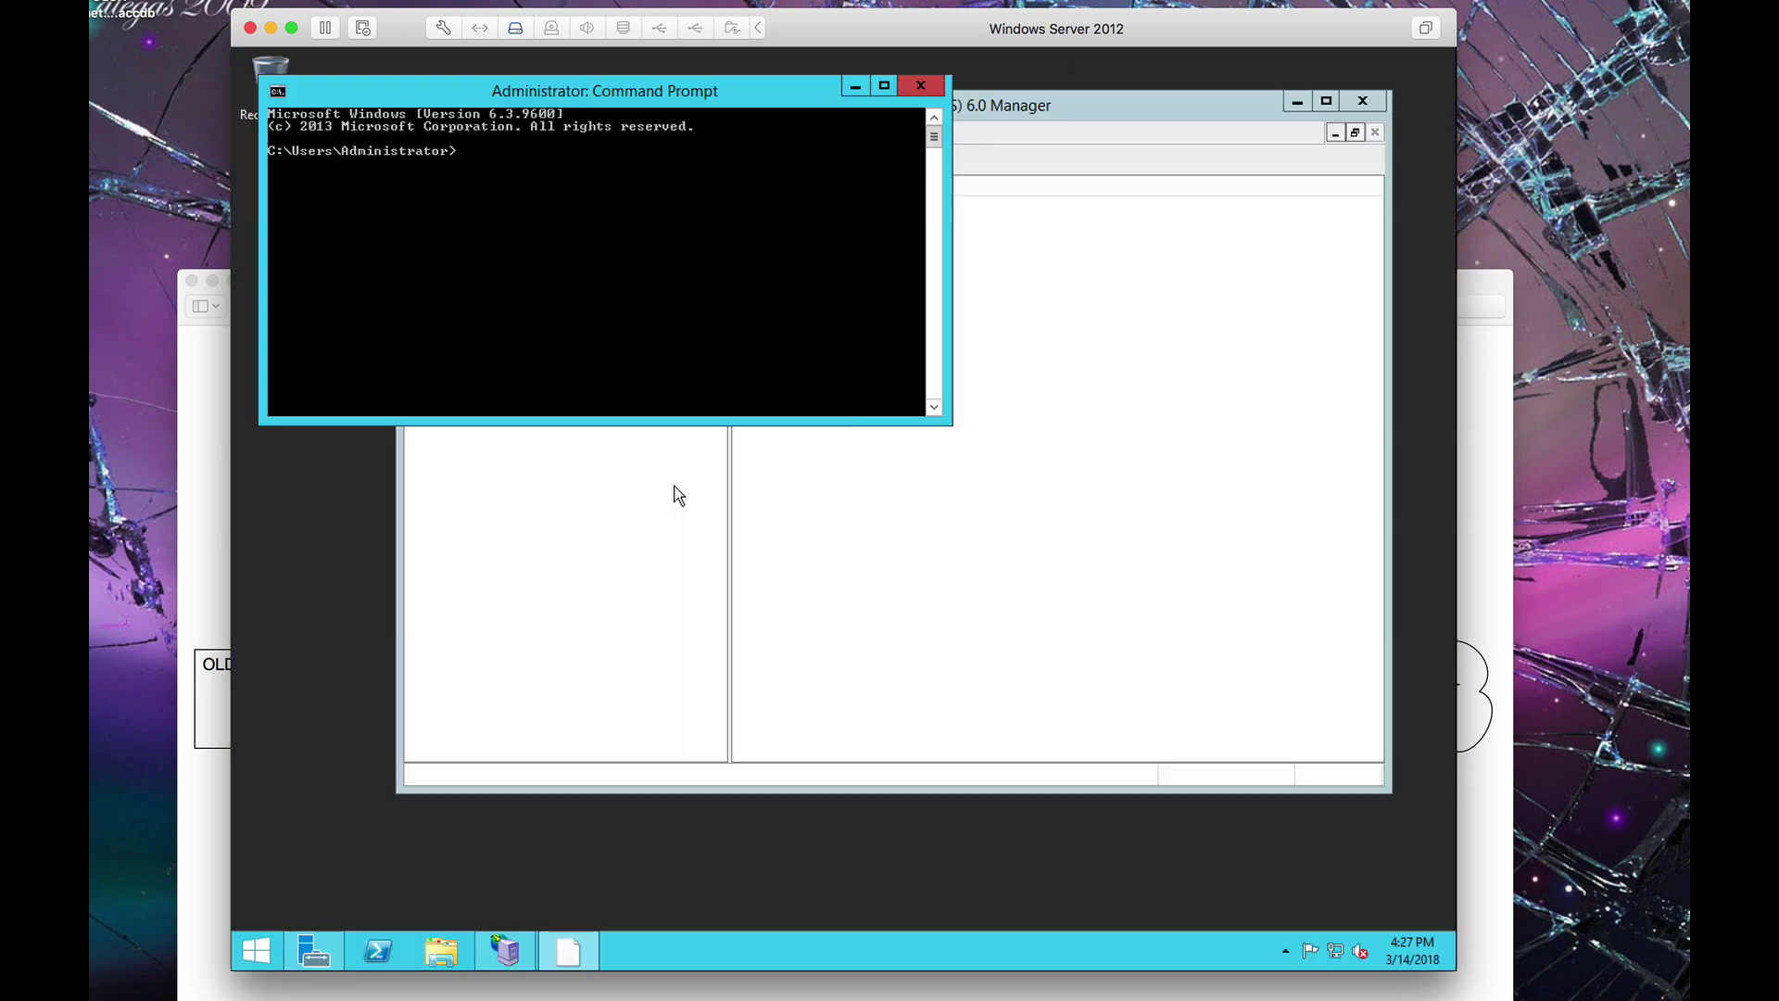
Run netstat -a -n | find "25" to check listening, then try telnet 127.0.0.1 25
type("netstat -a -n | find \"2")
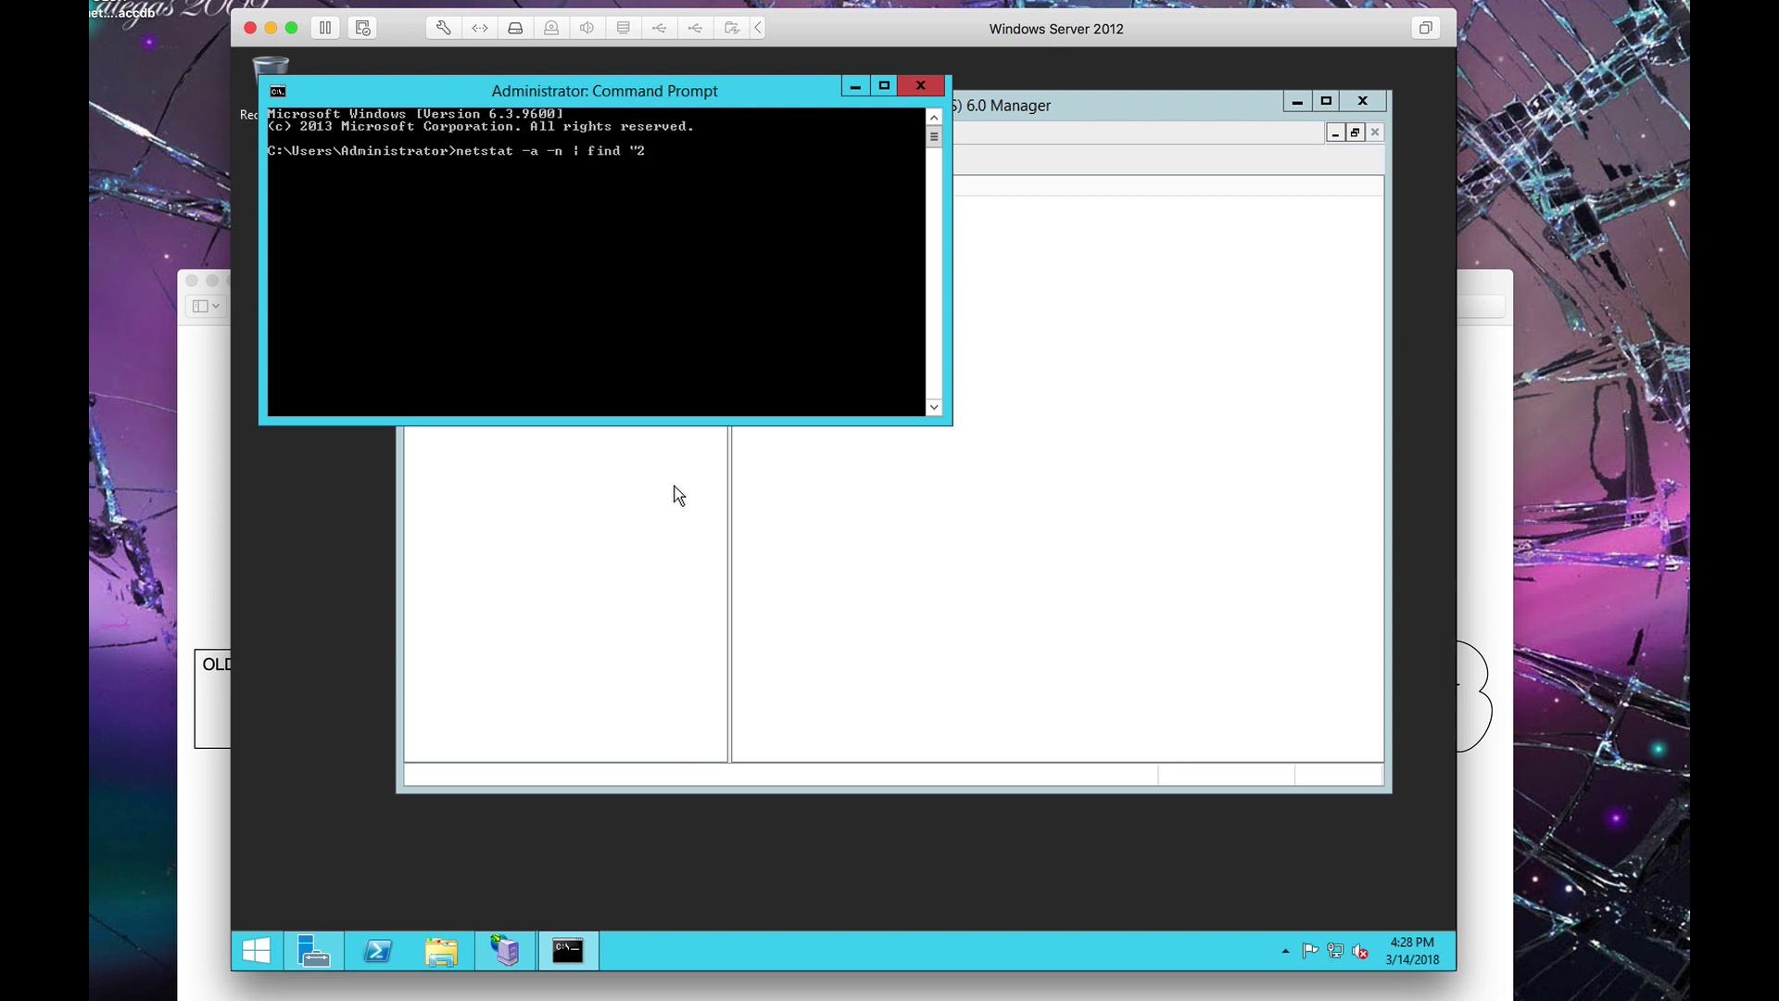
type("4")
key("BackSpace")
type("5\"")
key("Return")
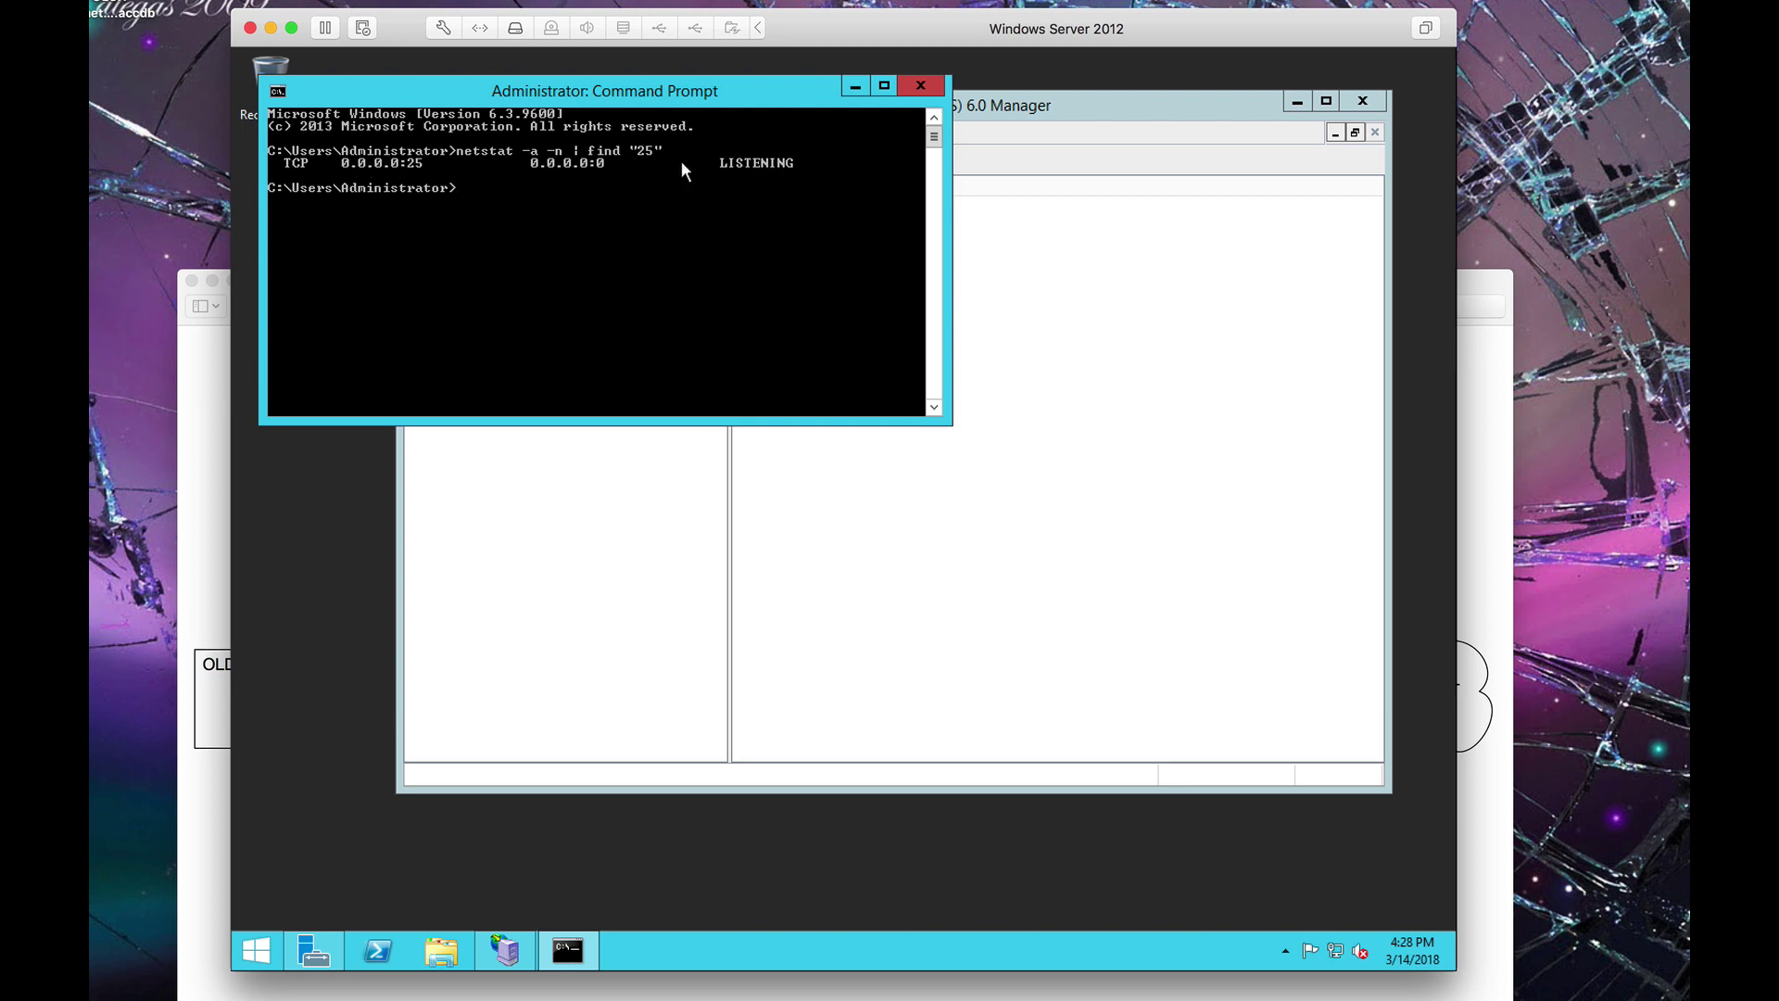
type("telnet 127.0.0.1 25")
key("Return")
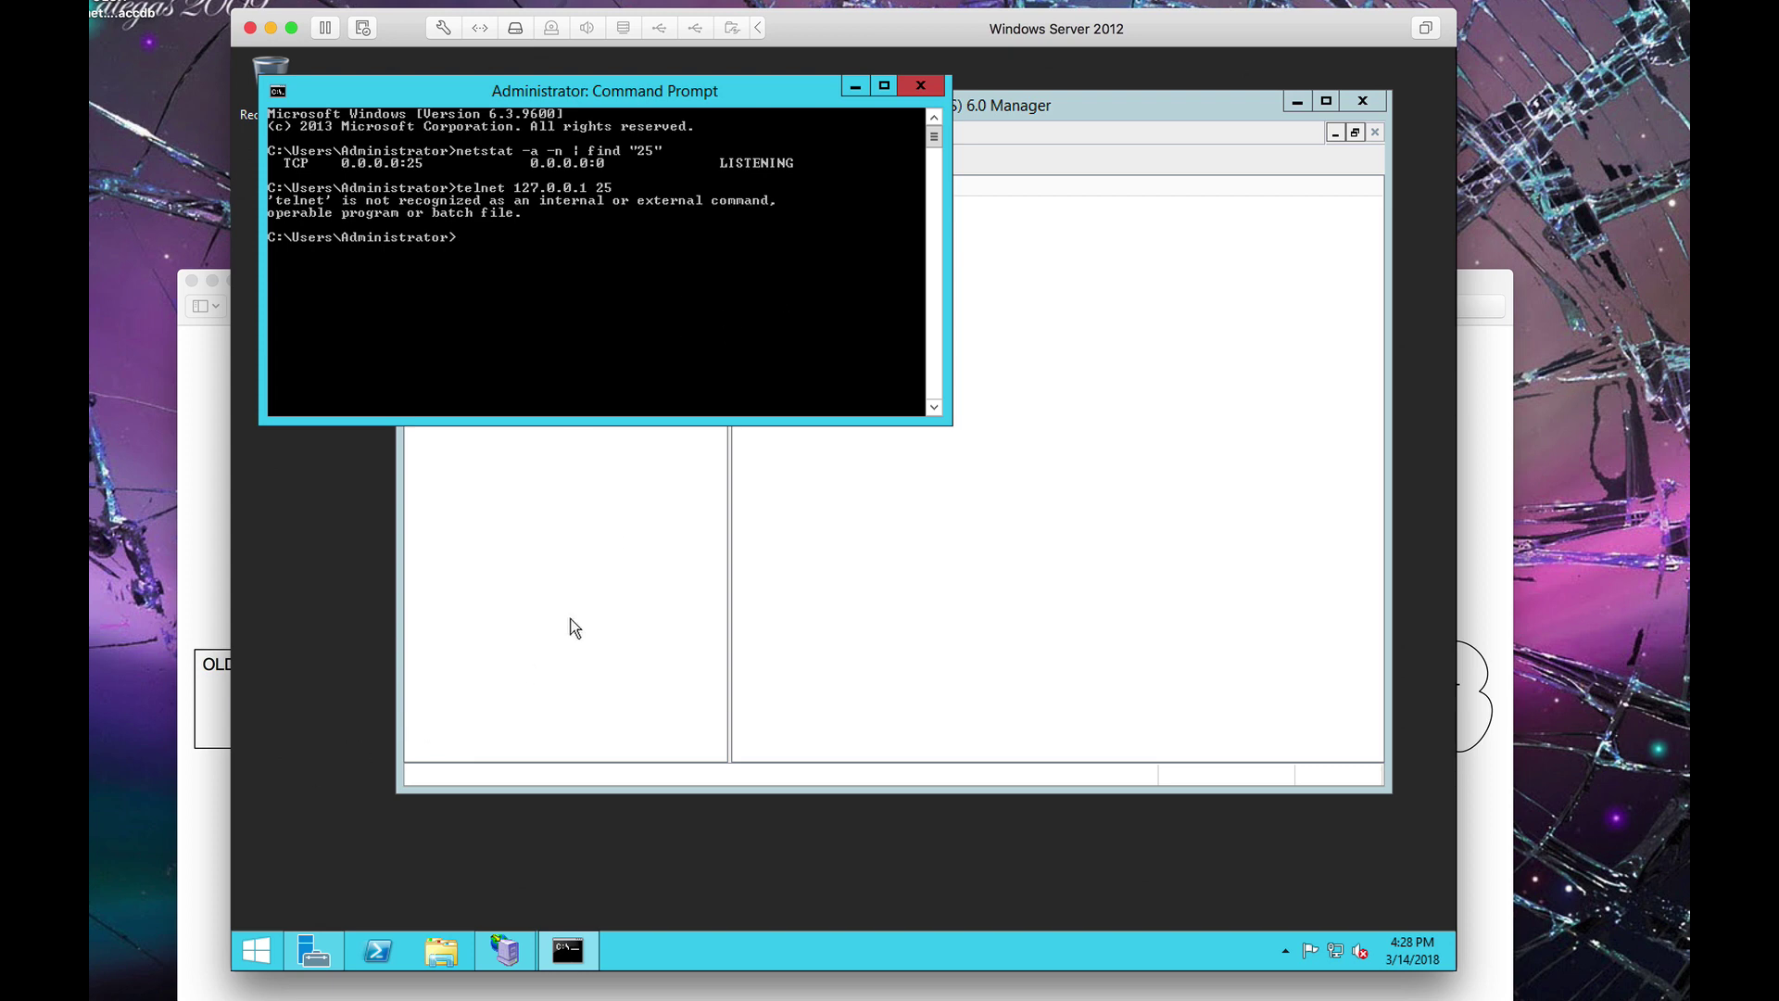
left_click(1312, 2)
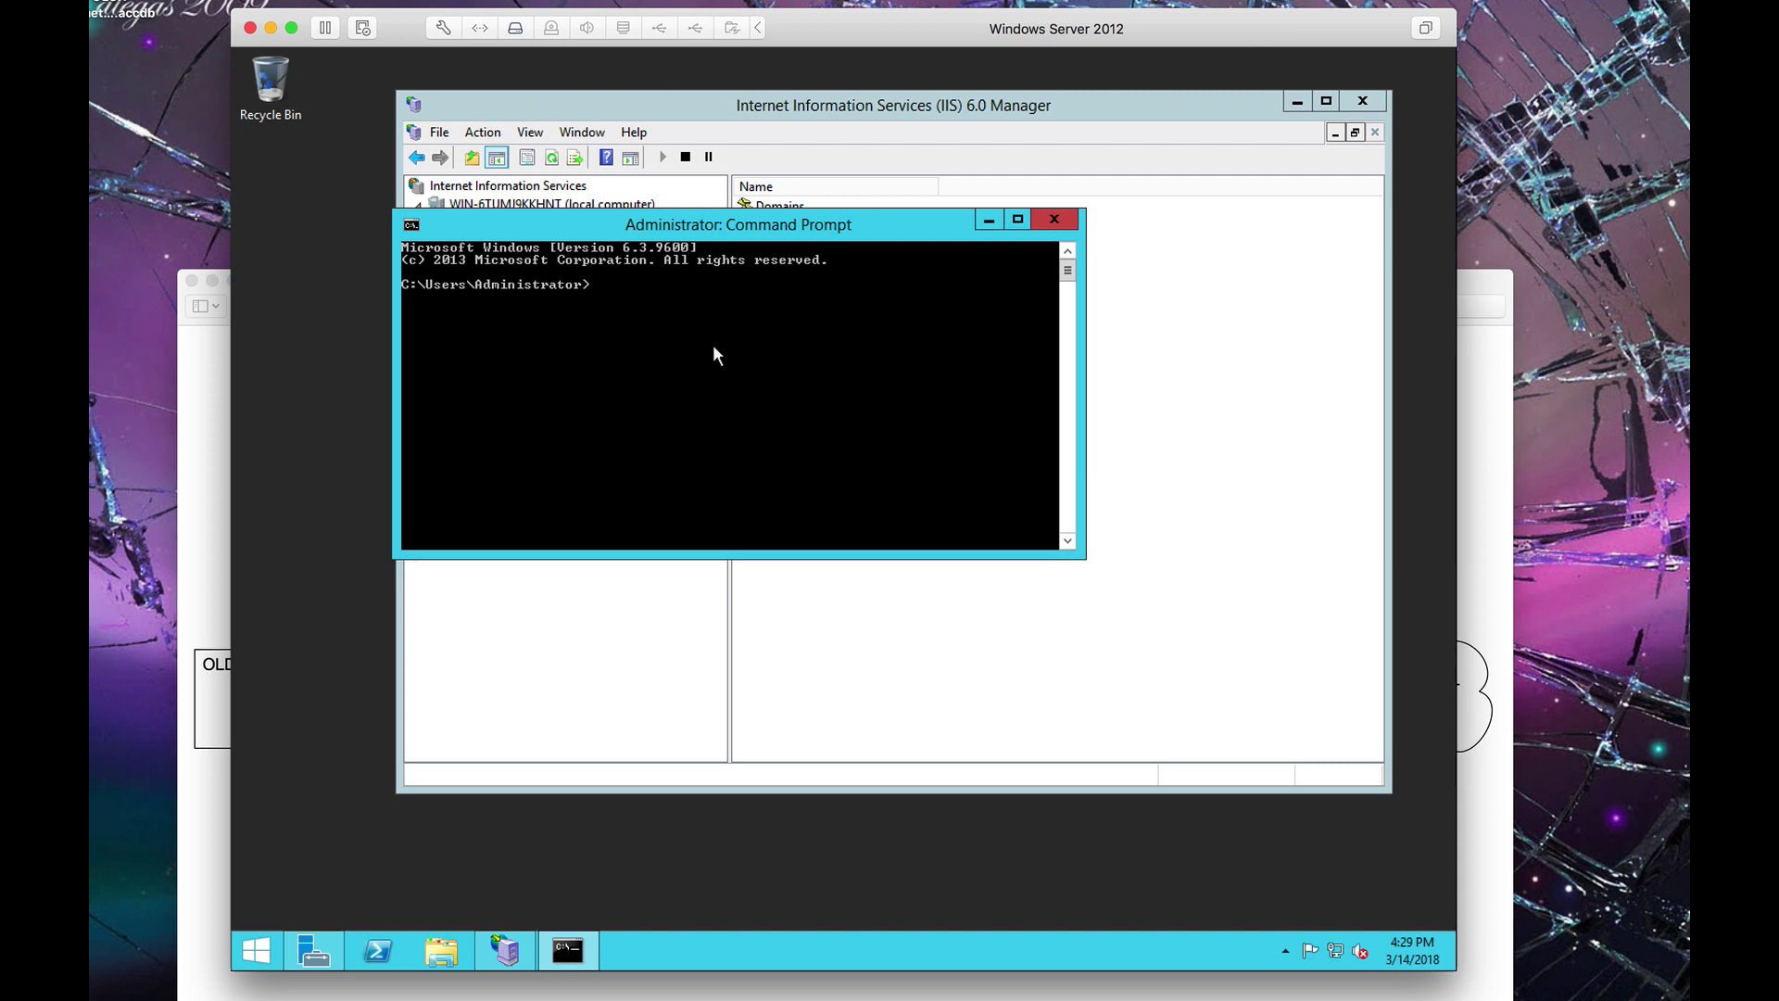
Run netstat -a -n | find "25", fixing the missing find, to confirm port 25 is listening
type("netstat -a -n | \"25\"")
key("Return")
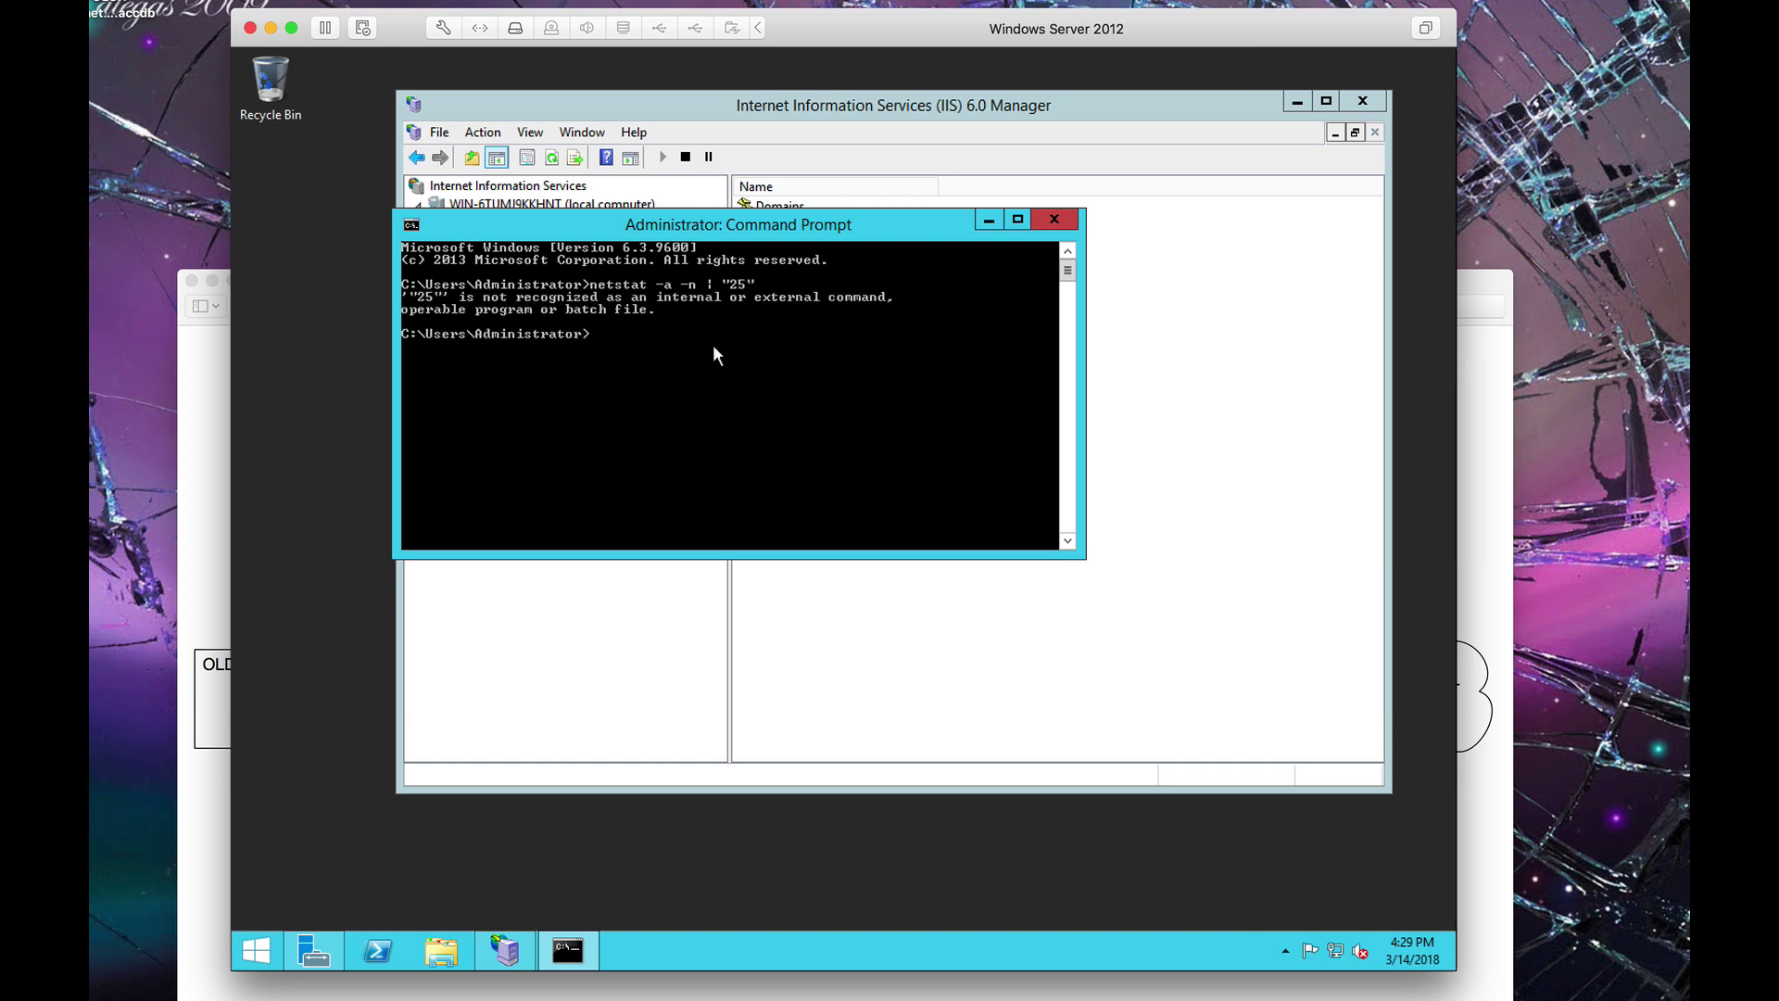
key("Up")
type("find")
key("Return")
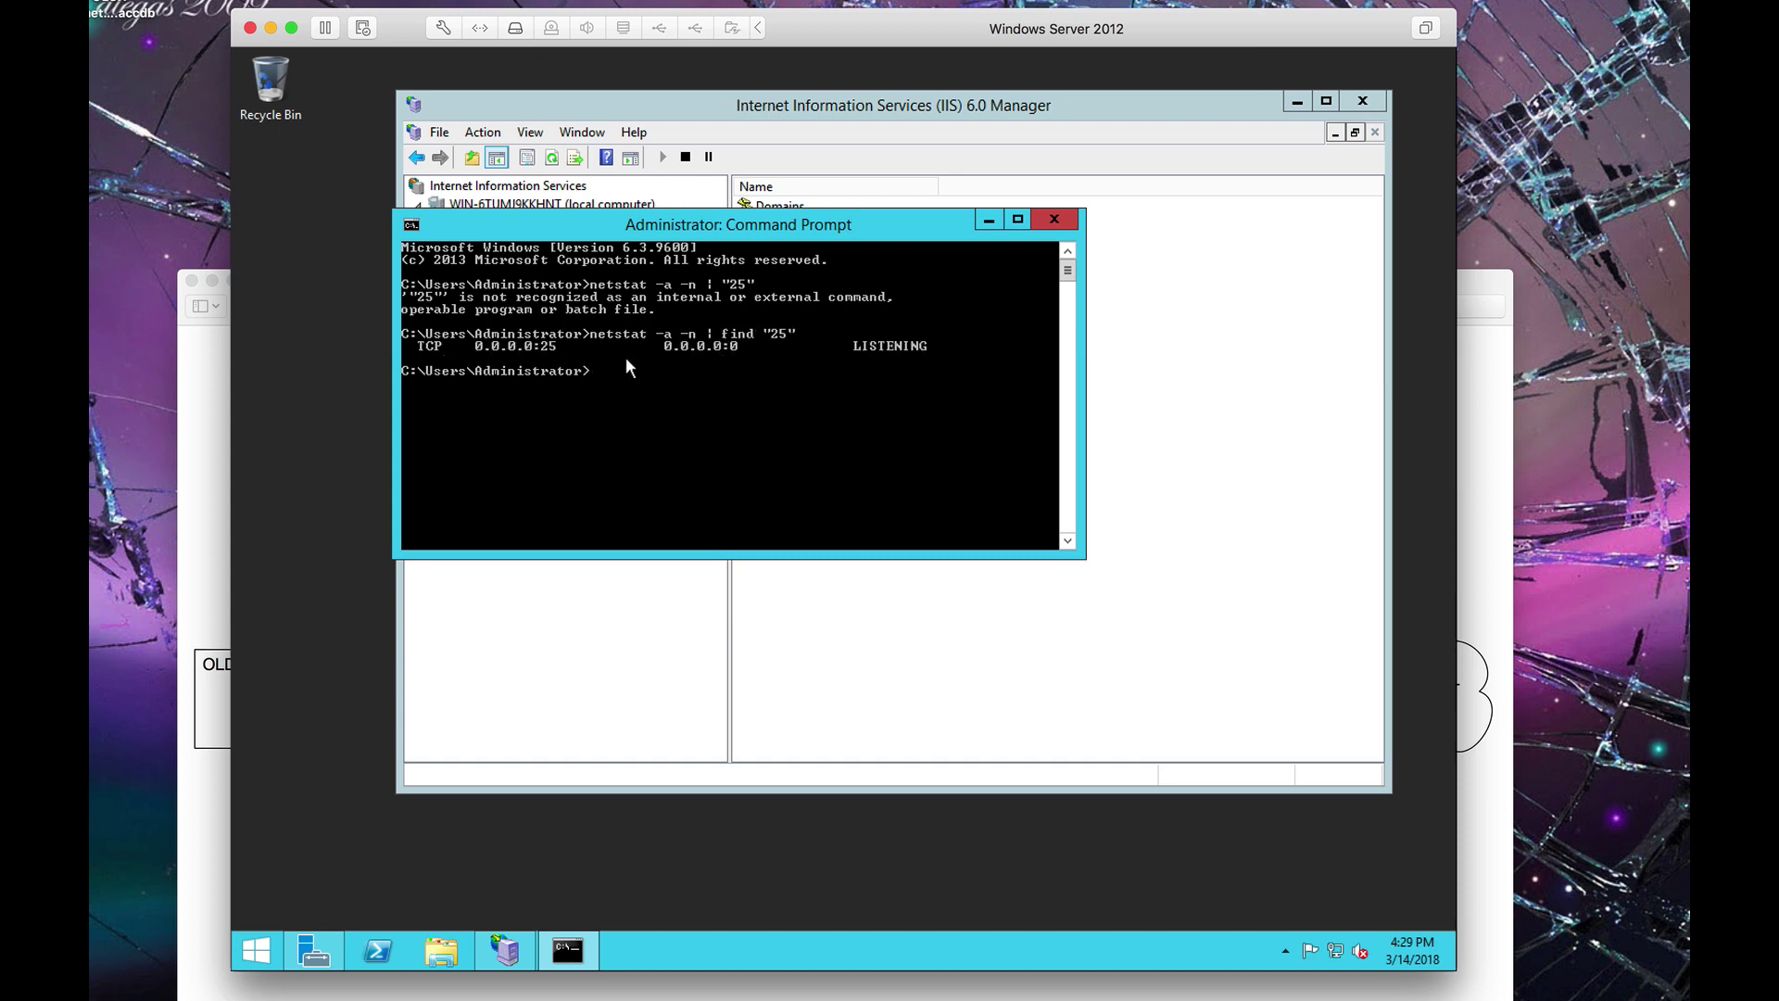
Connect repeatedly with telnet 127.0.0.1 25, then rerun netstat to see the loopback TIME_WAIT connections
type("telnet 127.0.0.1 25")
key("Return")
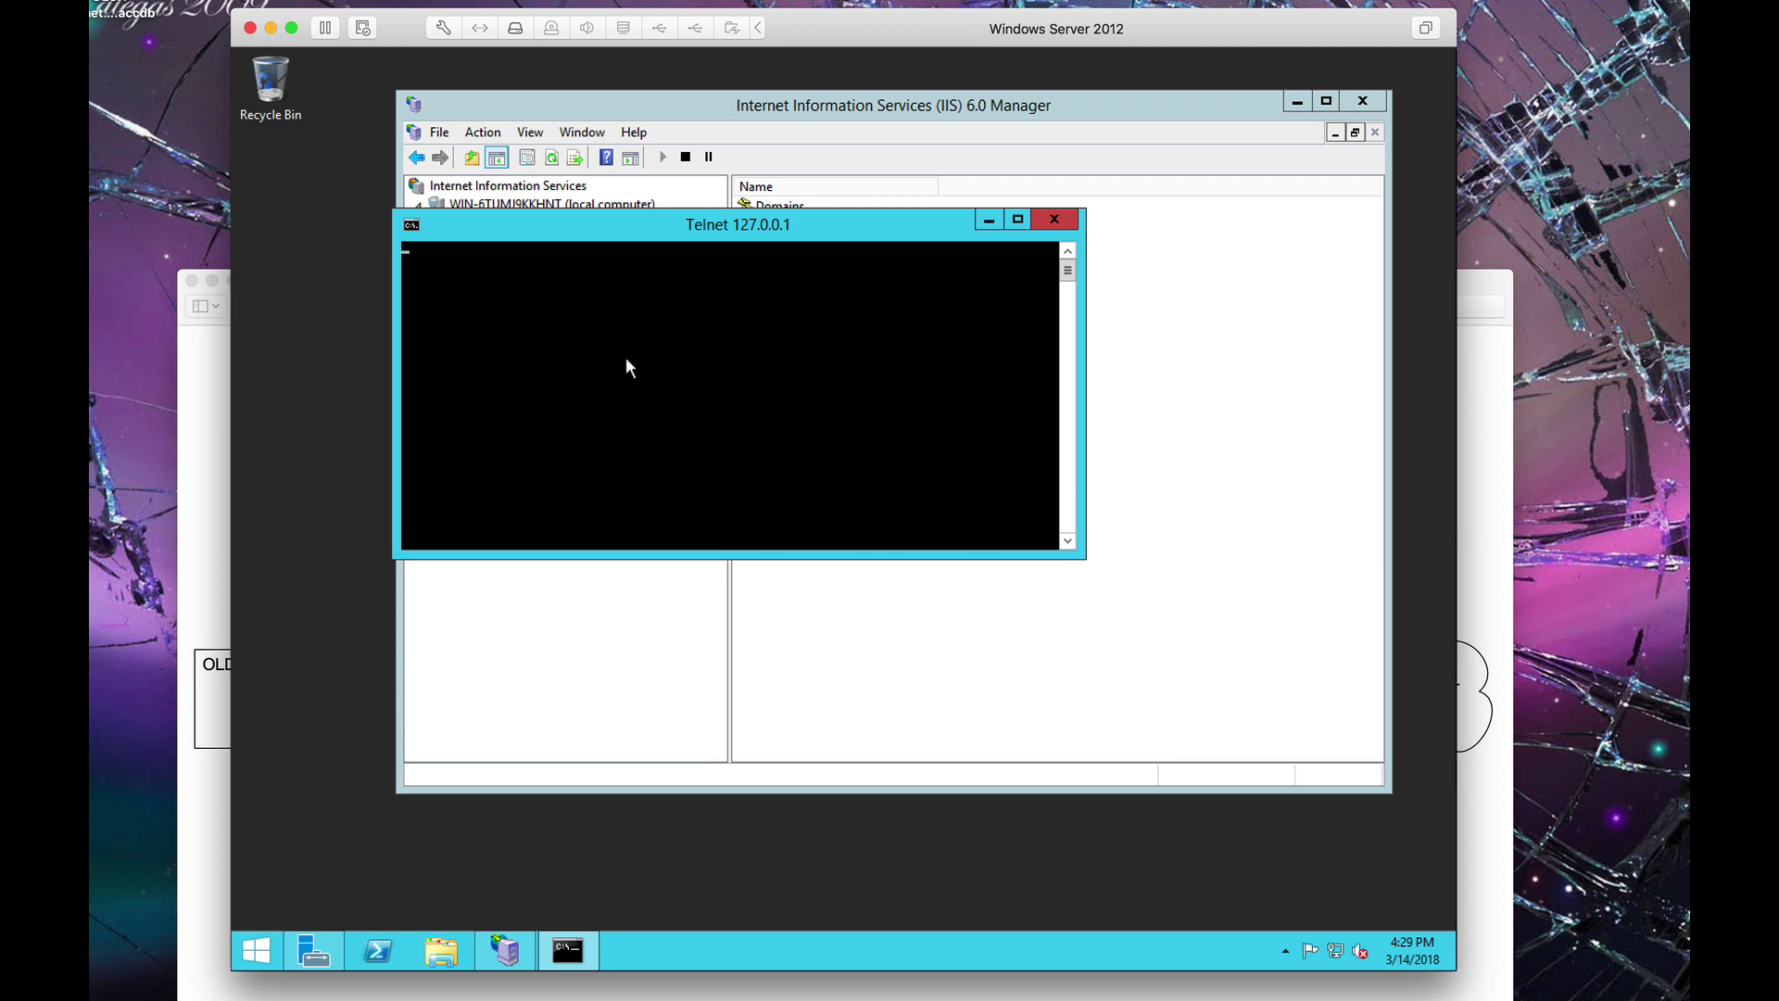
key("Up")
key("Return")
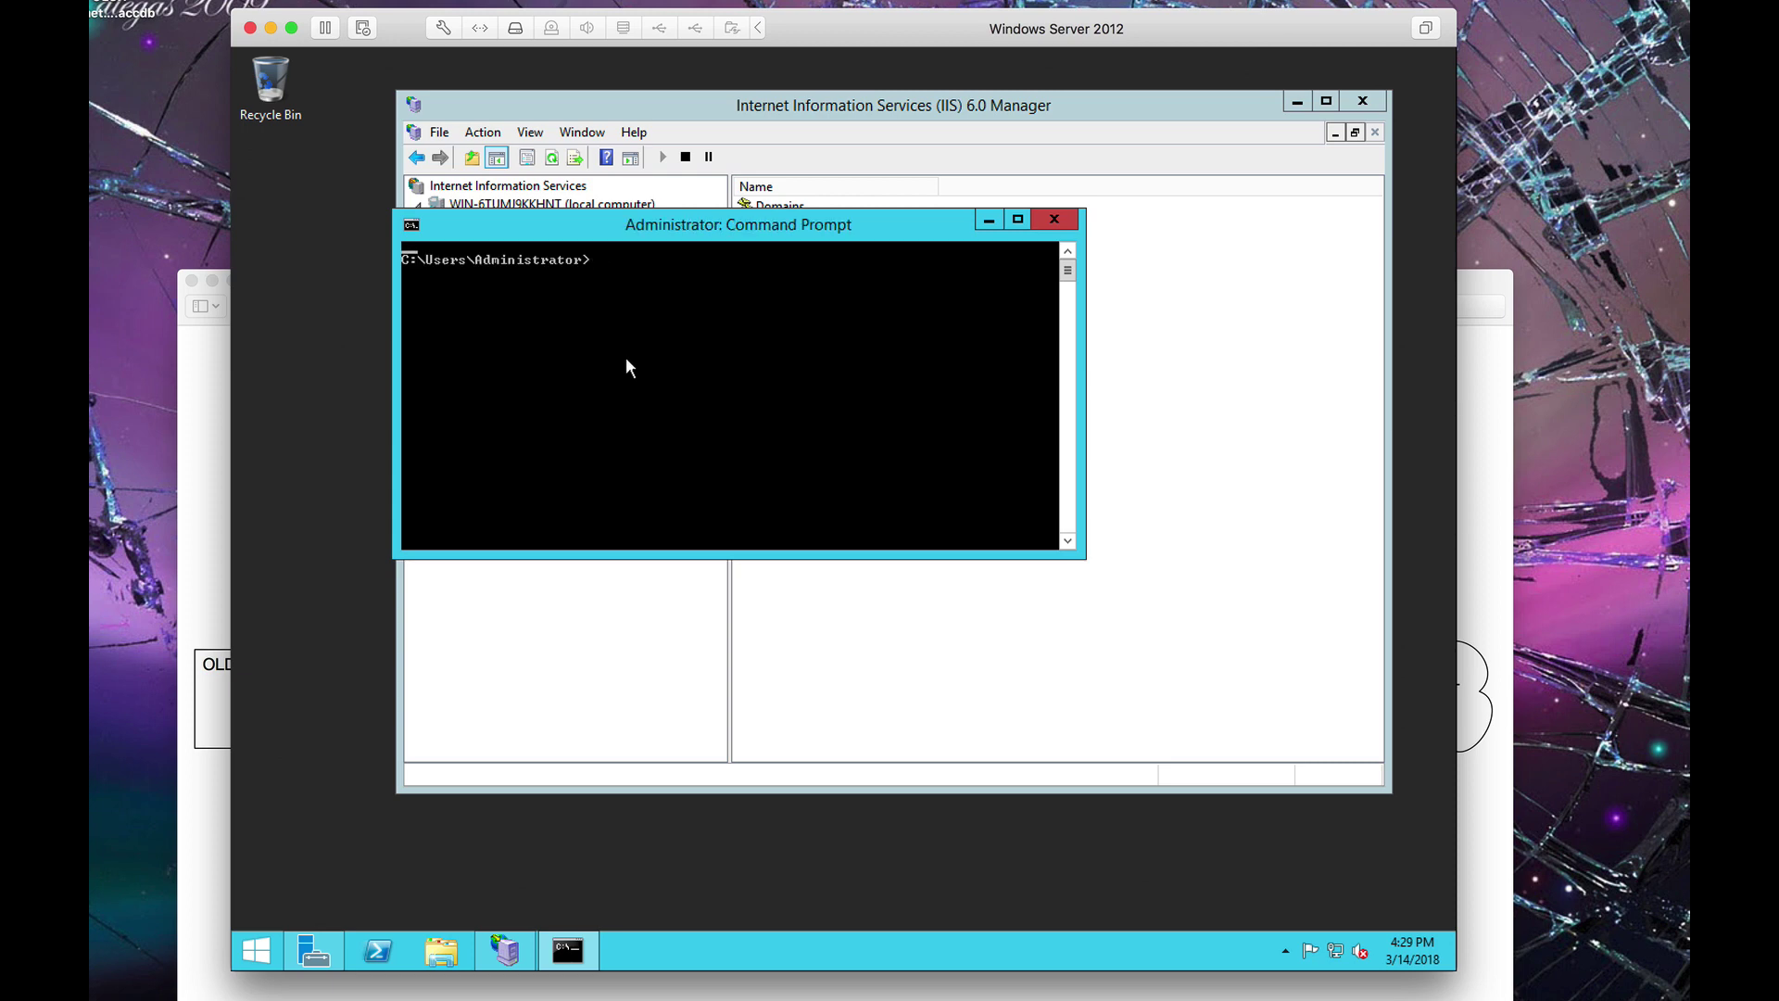
key("Up")
key("Return")
type("e")
key("BackSpace")
type("telnet 127.0.0.1 25")
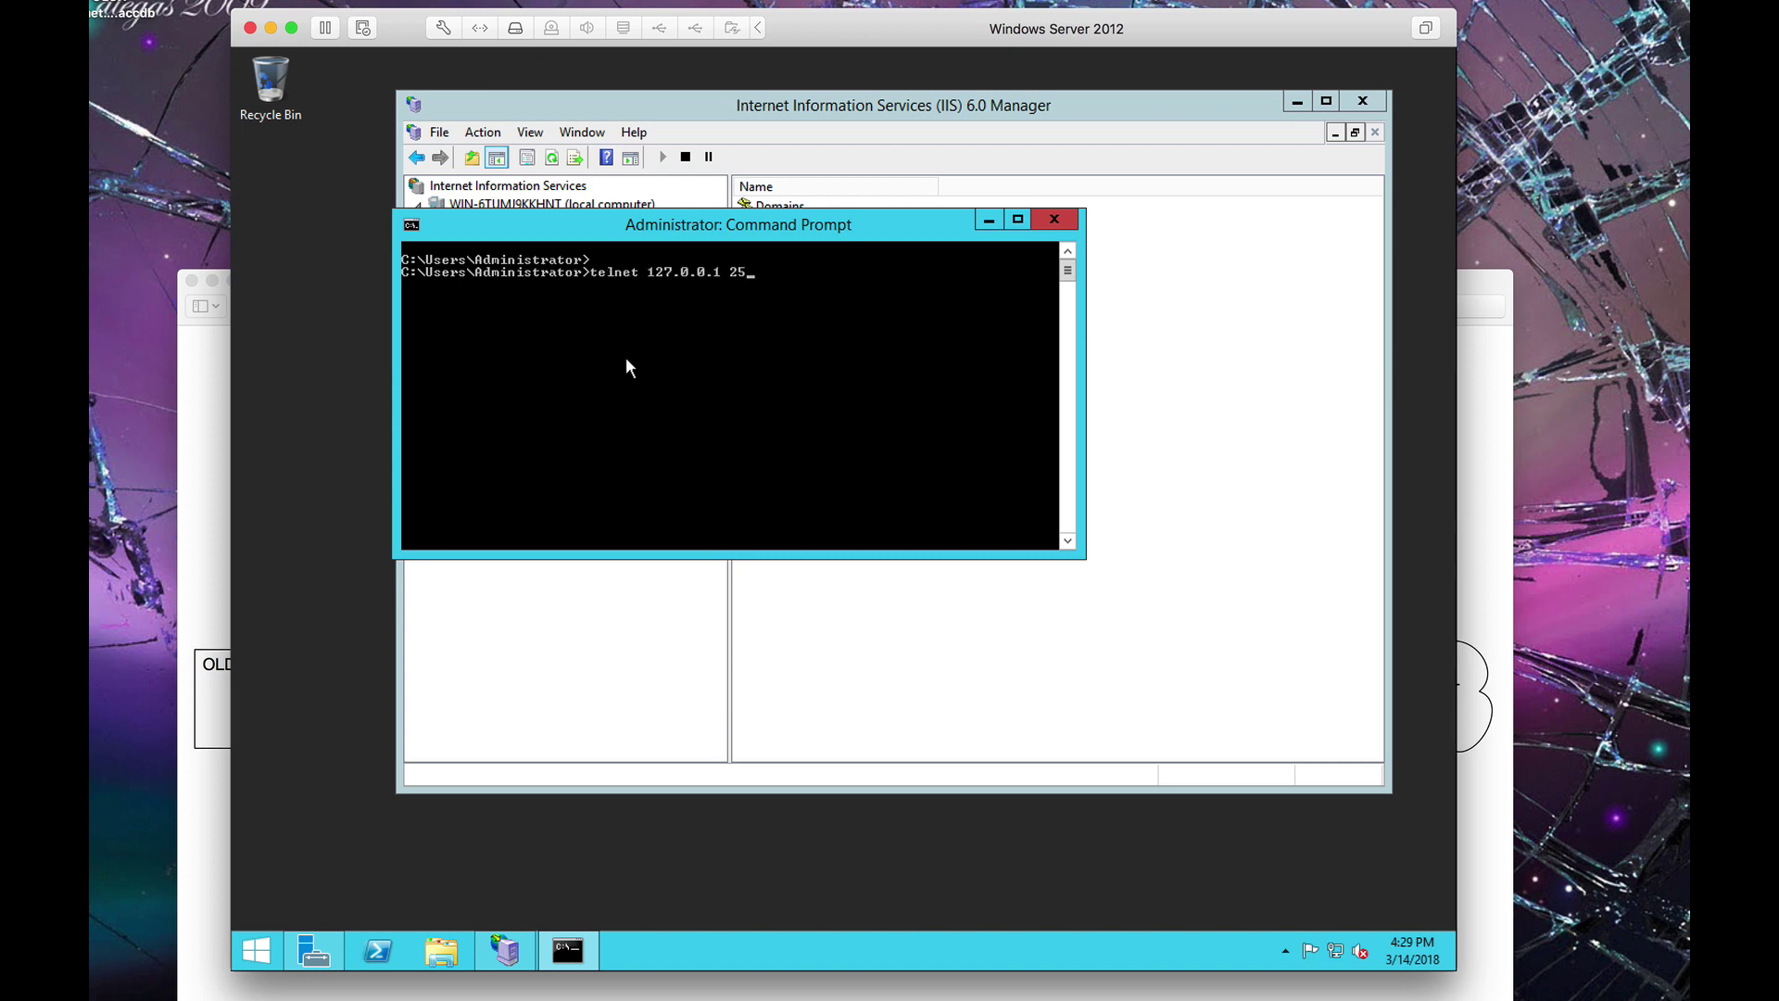
key("Return")
key("Up")
key("Up")
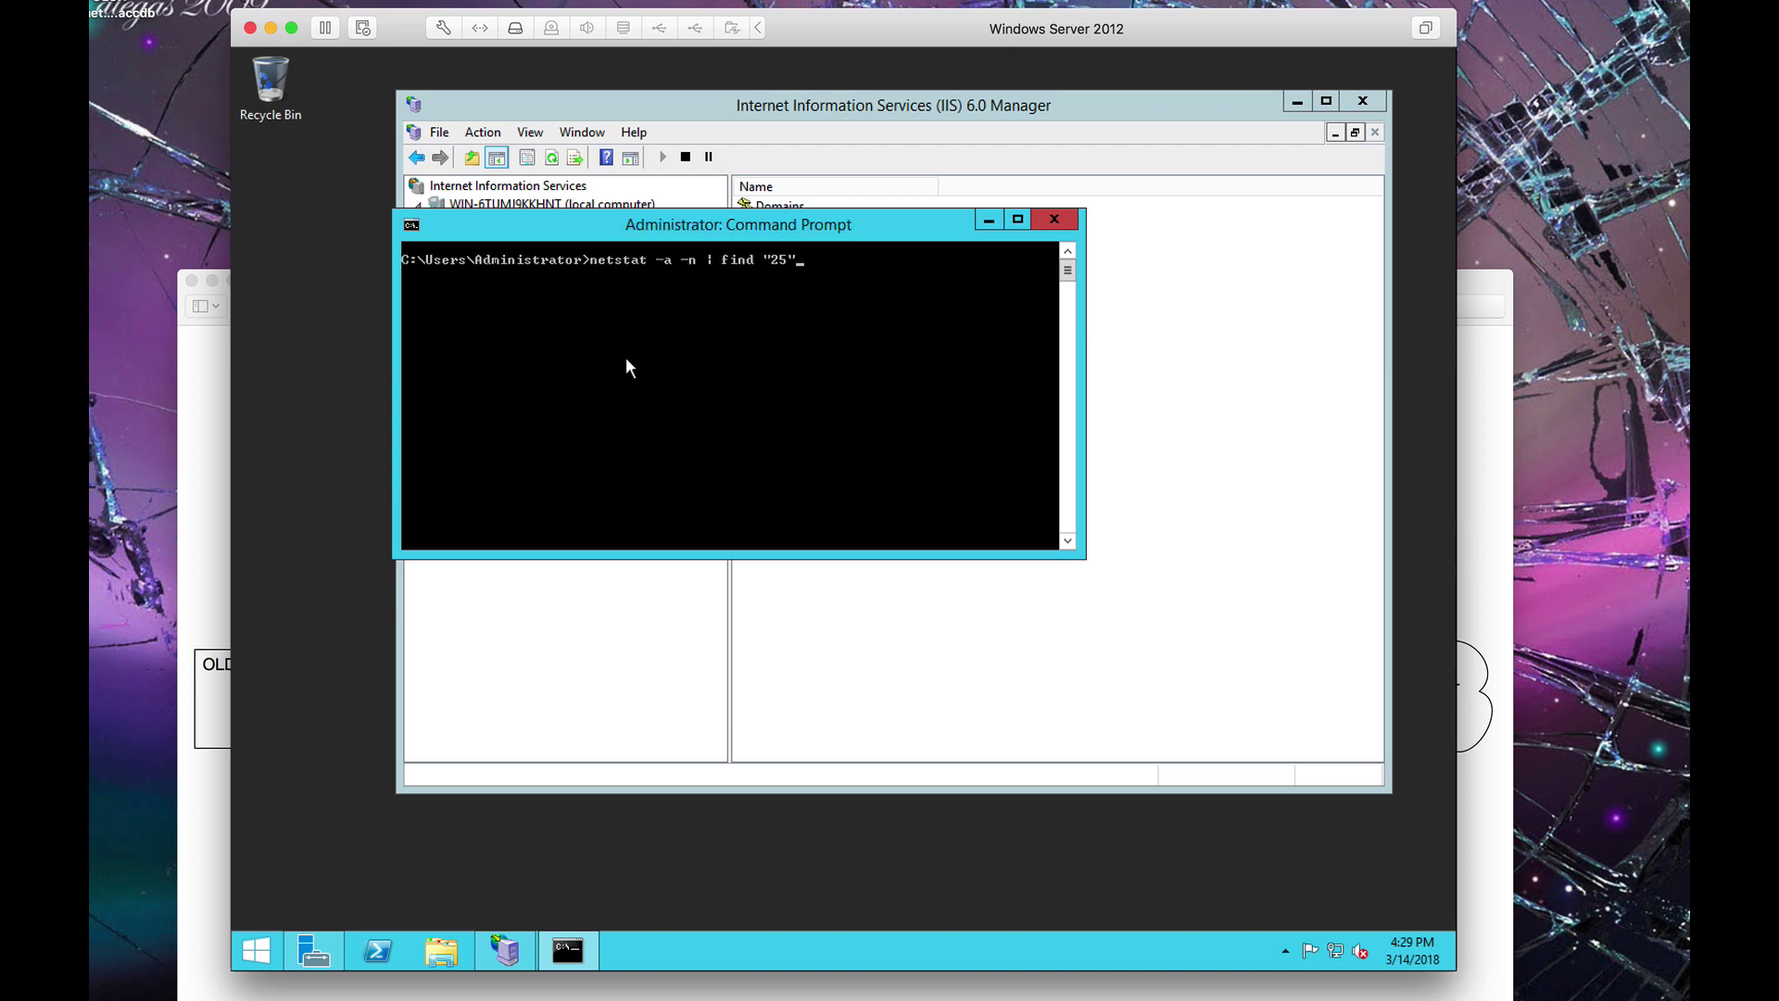
key("Return")
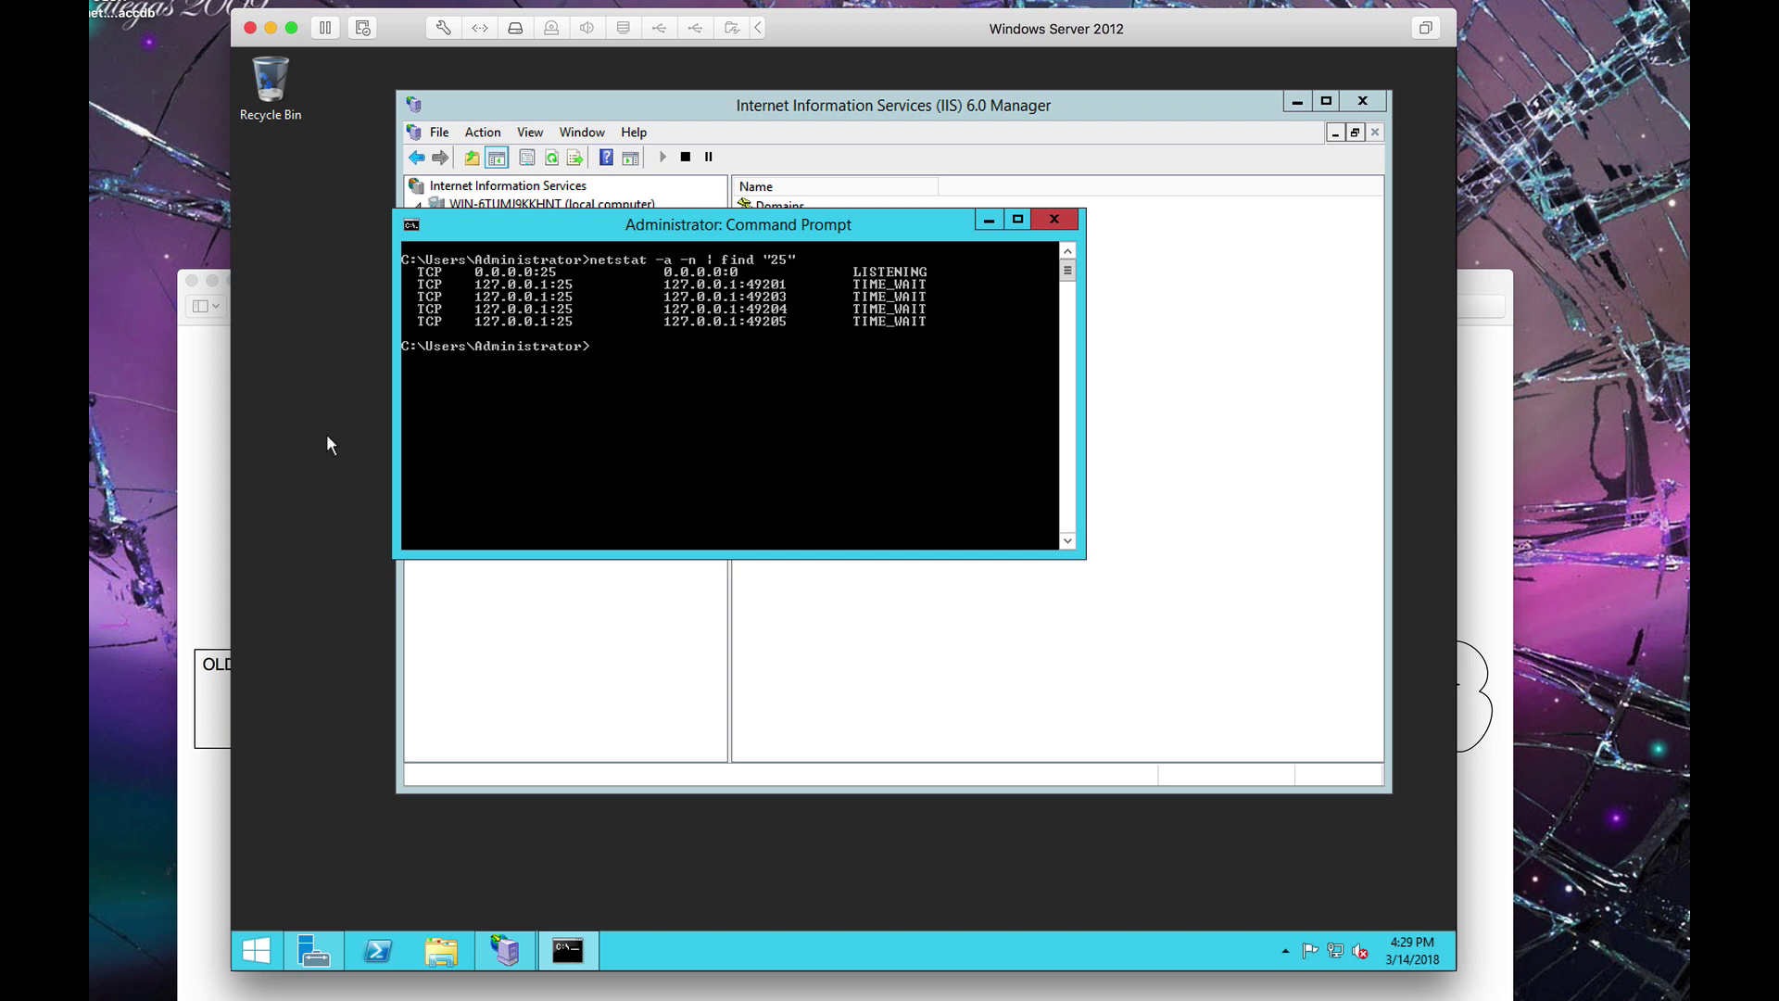
Bring the Preview window with the SMTP relay network diagram to the front
left_click(200, 471)
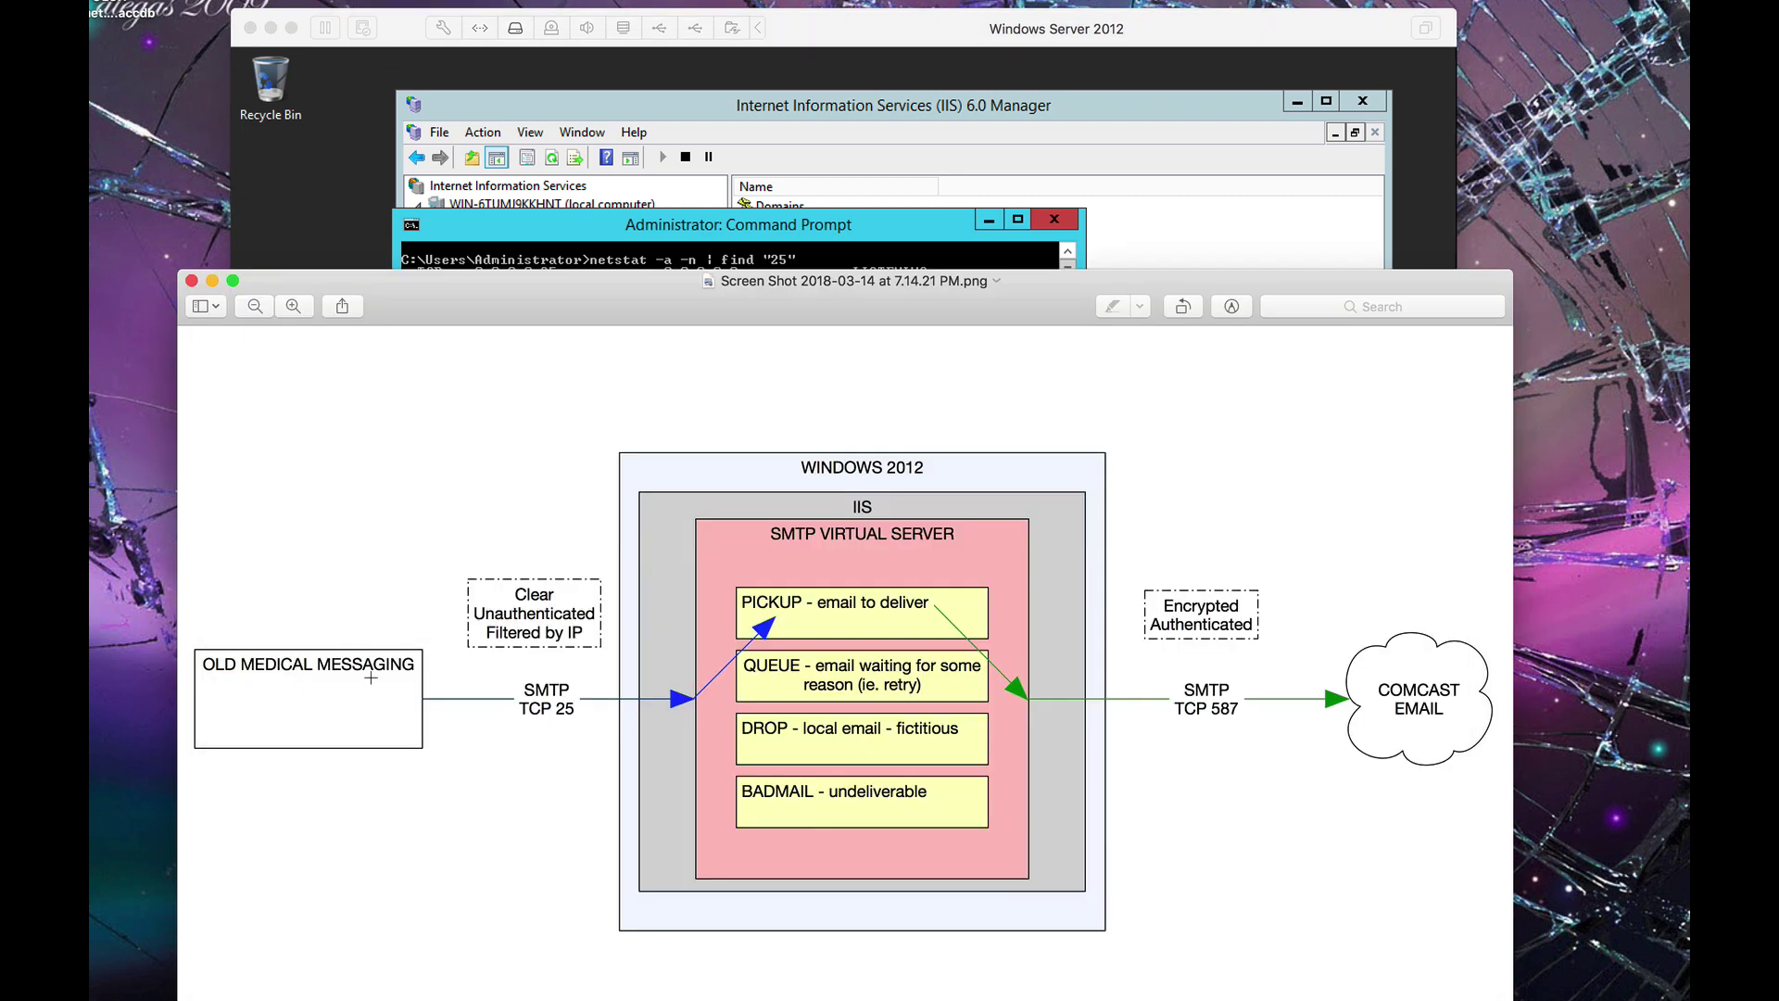